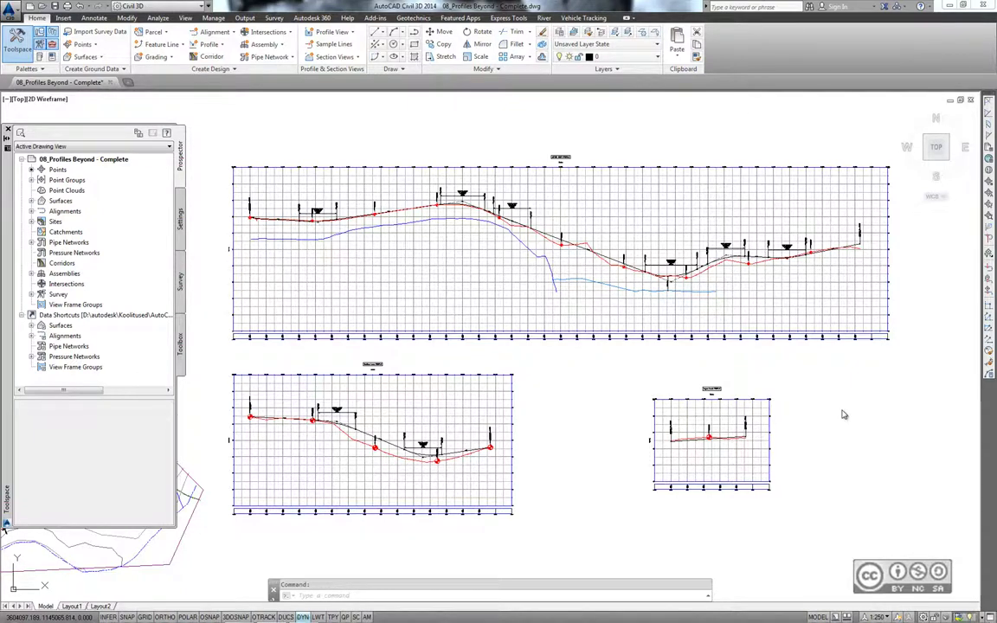
- Open 08_Profile Styles.dwg and zoom into its top profile view
{"action": "middle_click_drag", "start_coordinate": [337, 305], "coordinate": [369, 326]}
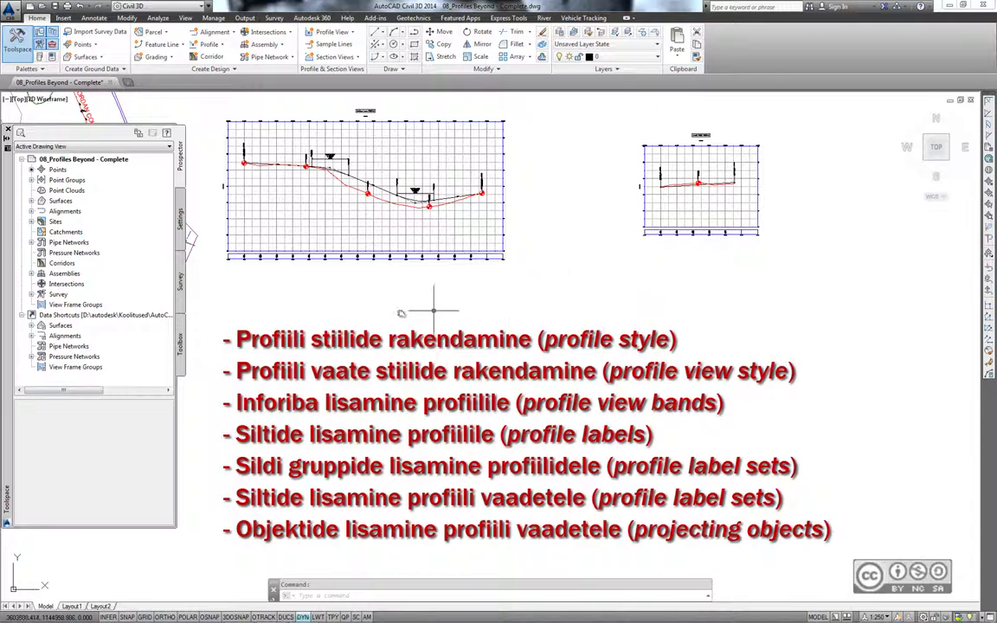
{"action": "mouse_move", "coordinate": [204, 265]}
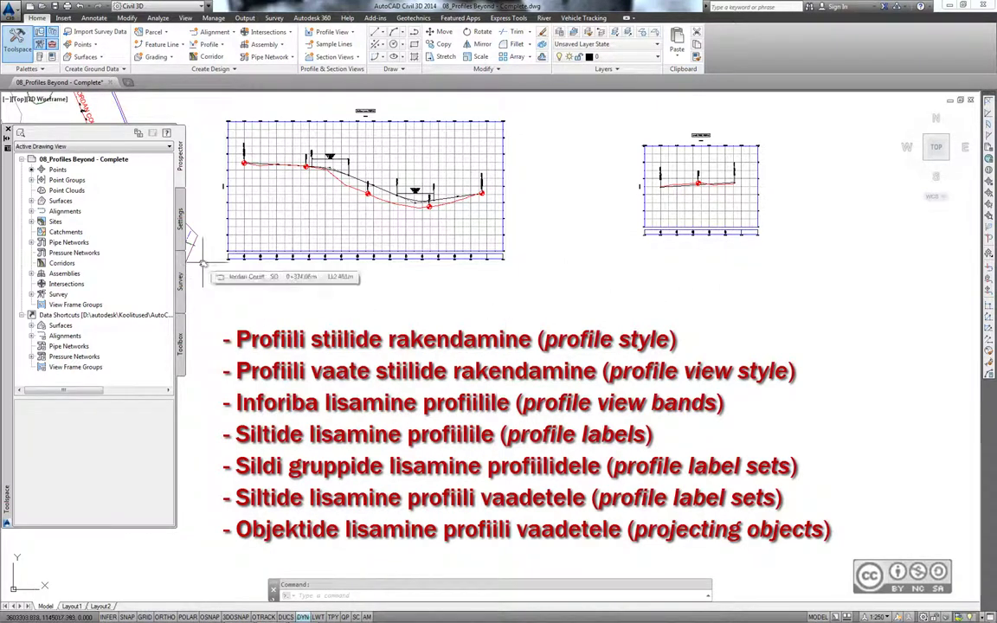
{"action": "scroll", "coordinate": [260, 277], "scroll_direction": "down", "scroll_amount": 1}
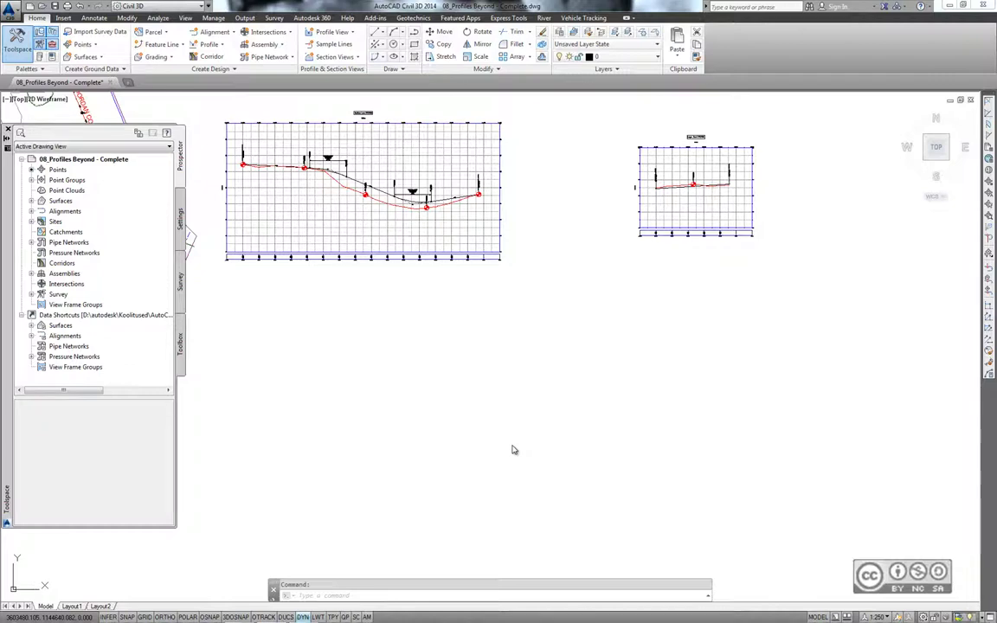
{"action": "key", "text": "ctrl+o"}
{"action": "left_click", "coordinate": [235, 296]}
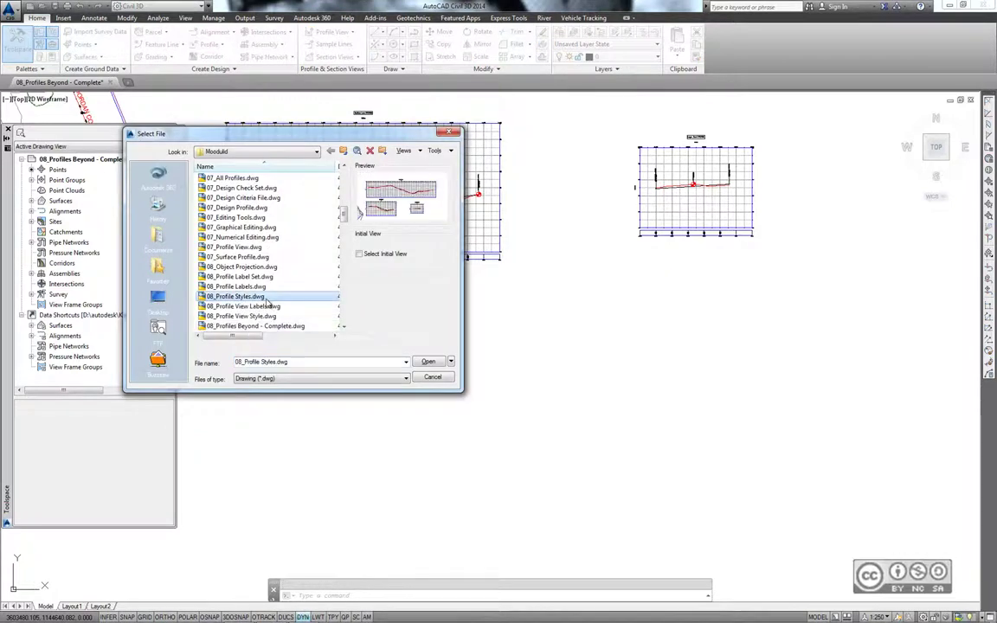
{"action": "left_click", "coordinate": [428, 361]}
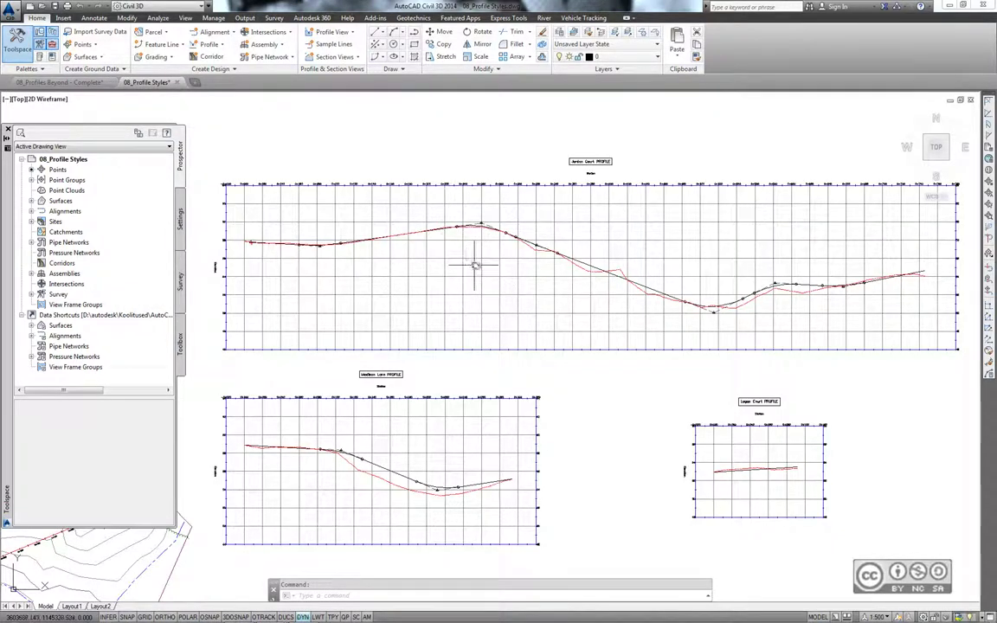
{"action": "left_click", "coordinate": [444, 227]}
{"action": "scroll", "coordinate": [444, 227], "scroll_direction": "up", "scroll_amount": 3}
{"action": "scroll", "coordinate": [426, 222], "scroll_direction": "up", "scroll_amount": 3}
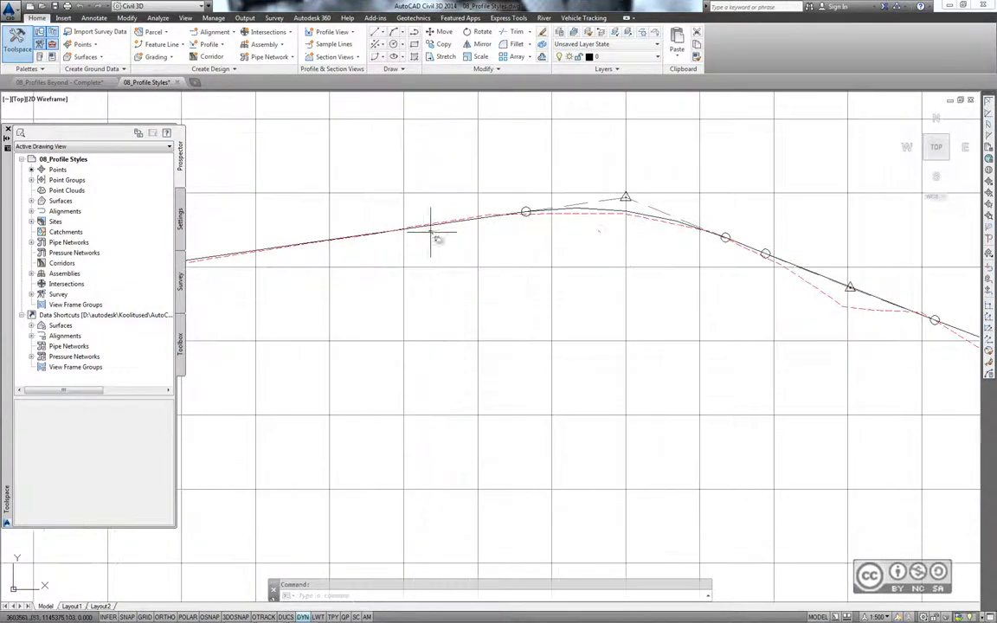
- Hide the Jordan Court EGCL surface profile by giving it the _No Display style
{"action": "left_click", "coordinate": [583, 212]}
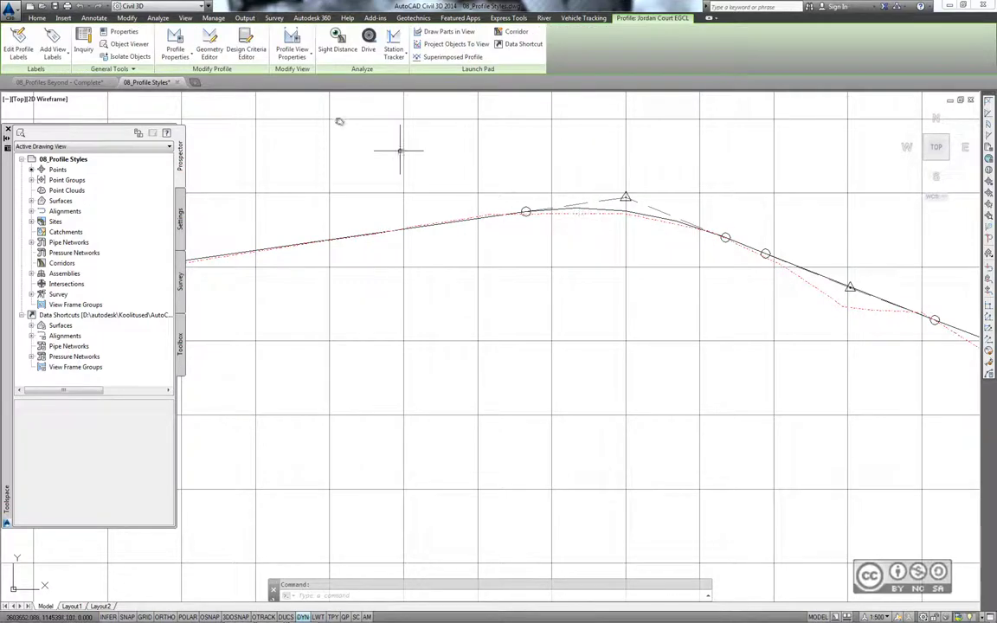
{"action": "left_click", "coordinate": [176, 39]}
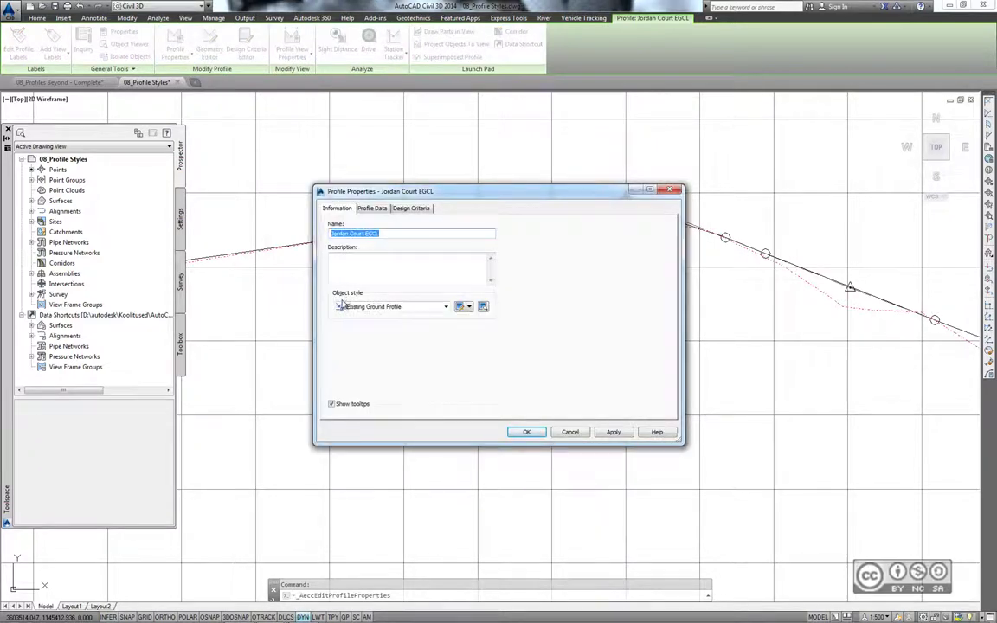
{"action": "left_click", "coordinate": [398, 307]}
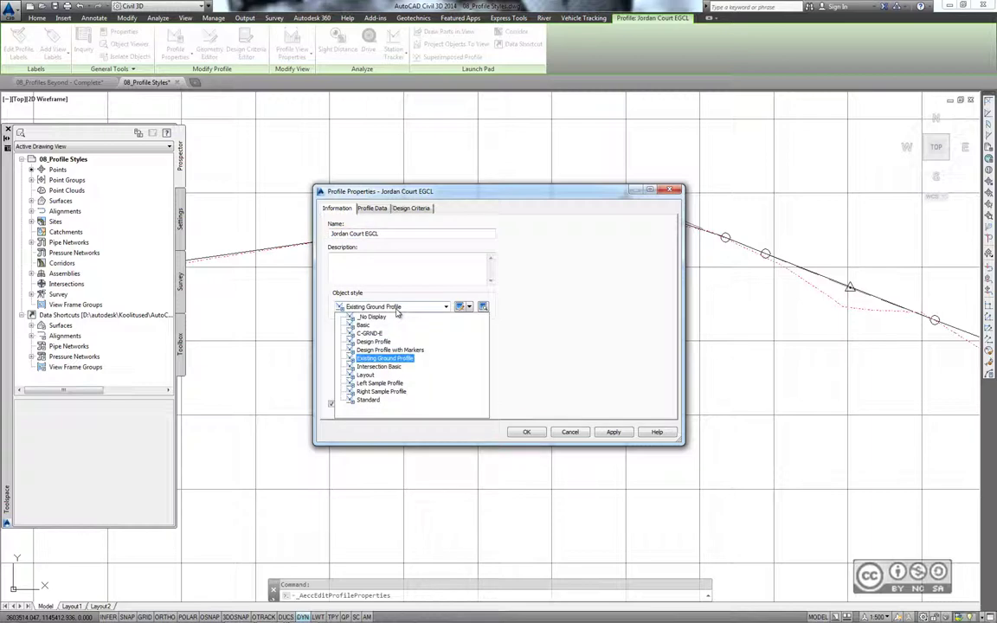
{"action": "left_click", "coordinate": [365, 318]}
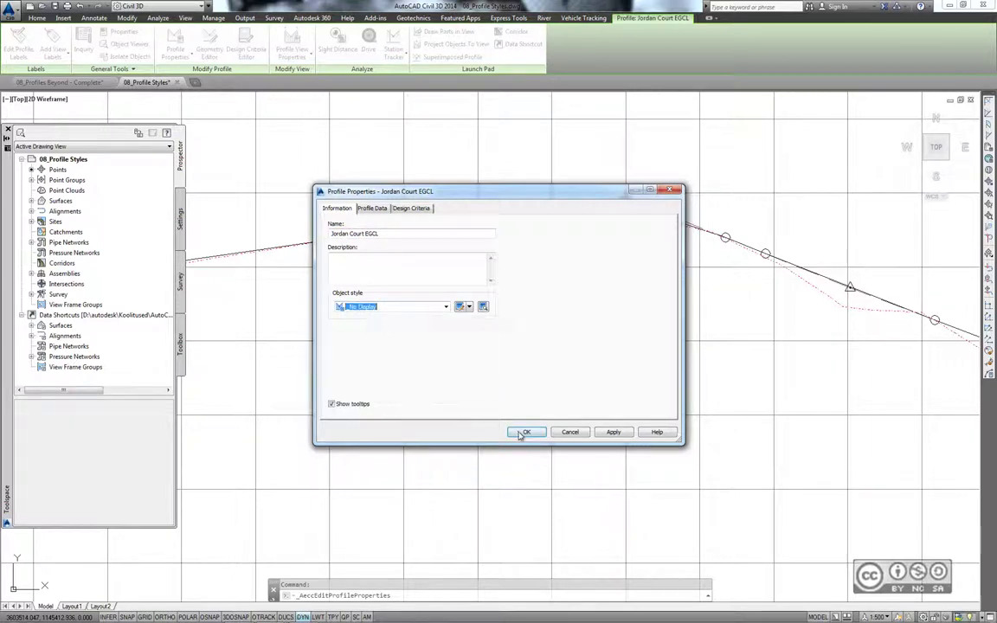
{"action": "left_click", "coordinate": [524, 432]}
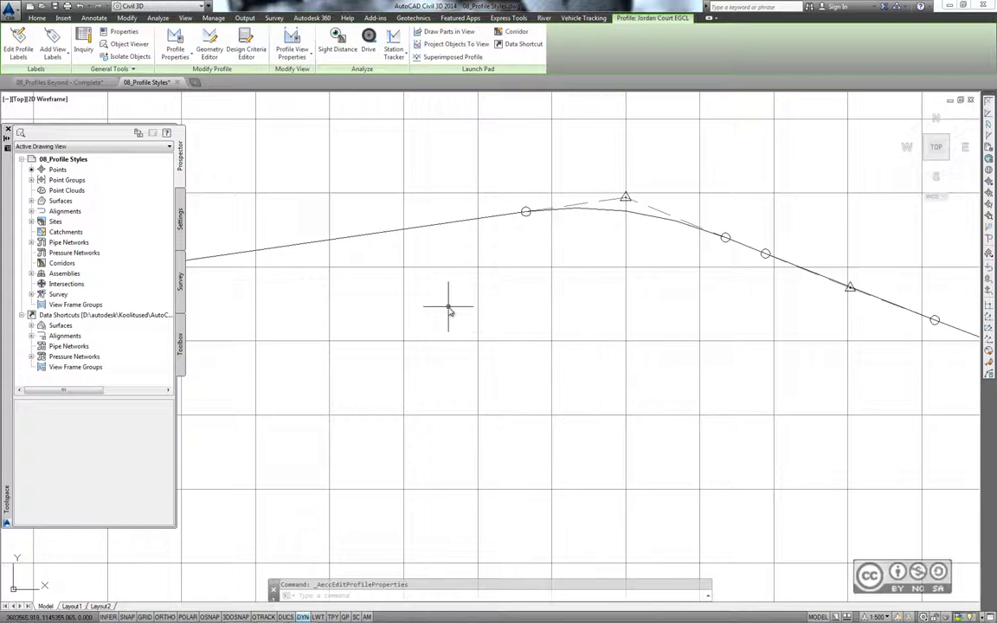
{"action": "scroll", "coordinate": [448, 310], "scroll_direction": "down", "scroll_amount": 2}
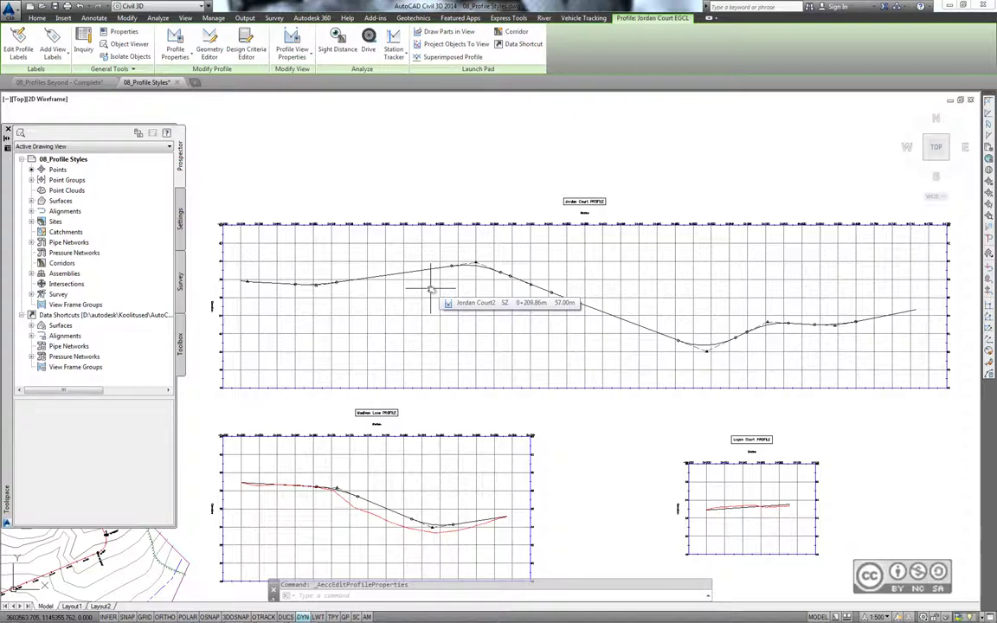
- Change the Jordan Court FGCL design profile's style to Layout in the Properties palette
{"action": "key", "text": "Escape"}
{"action": "middle_click_drag", "start_coordinate": [430, 288], "coordinate": [424, 250]}
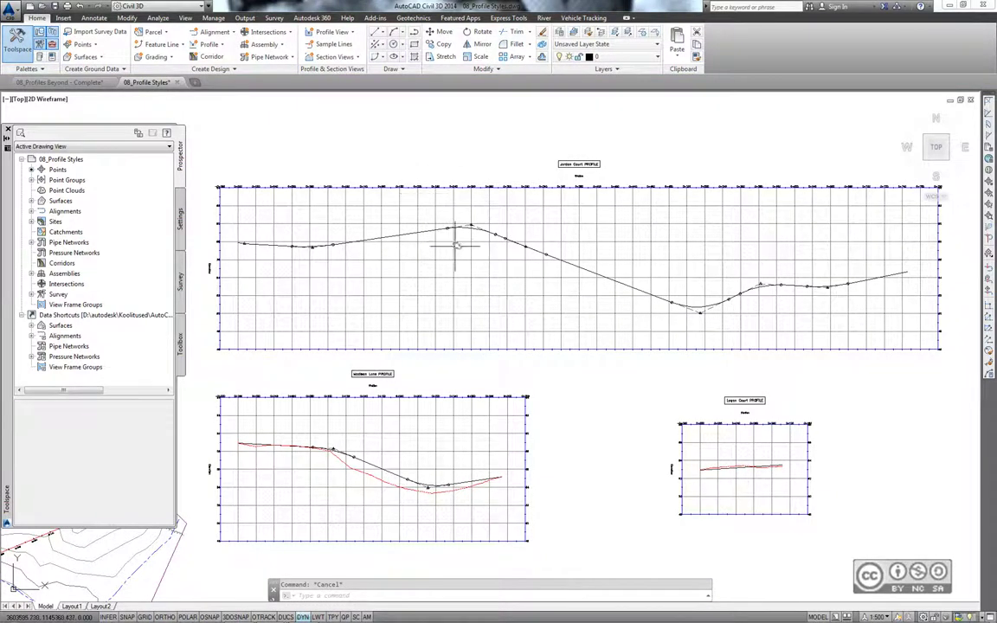
{"action": "scroll", "coordinate": [455, 236], "scroll_direction": "up", "scroll_amount": 2}
{"action": "scroll", "coordinate": [455, 234], "scroll_direction": "up", "scroll_amount": 2}
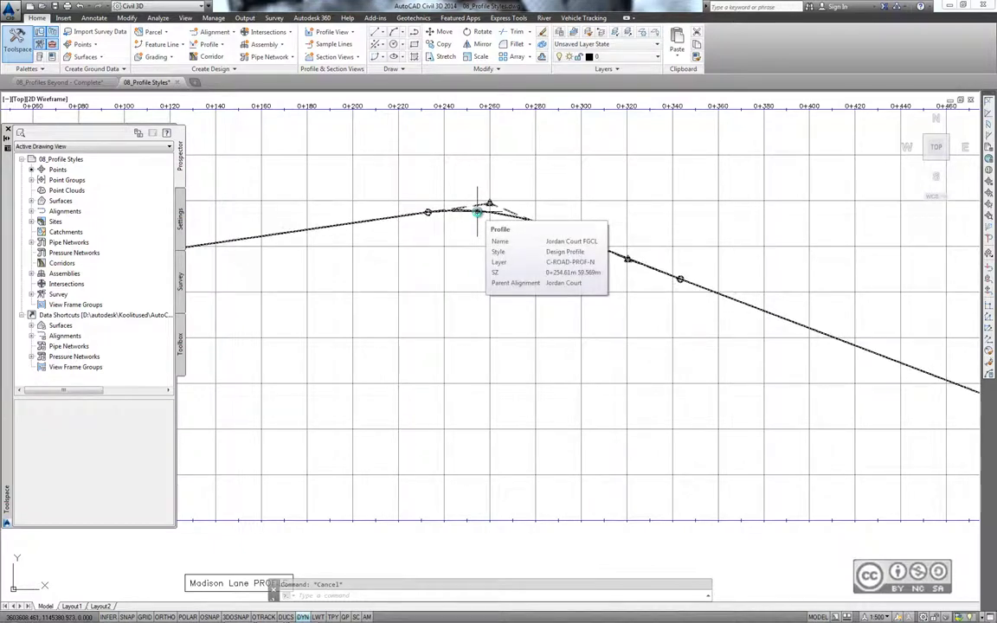
{"action": "left_click", "coordinate": [476, 211]}
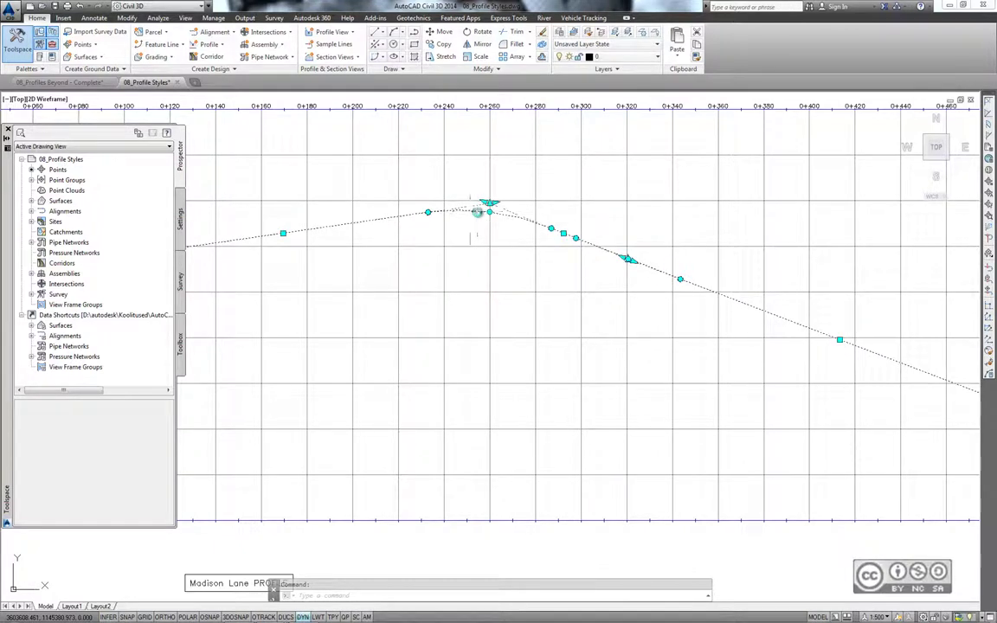
{"action": "right_click", "coordinate": [423, 197]}
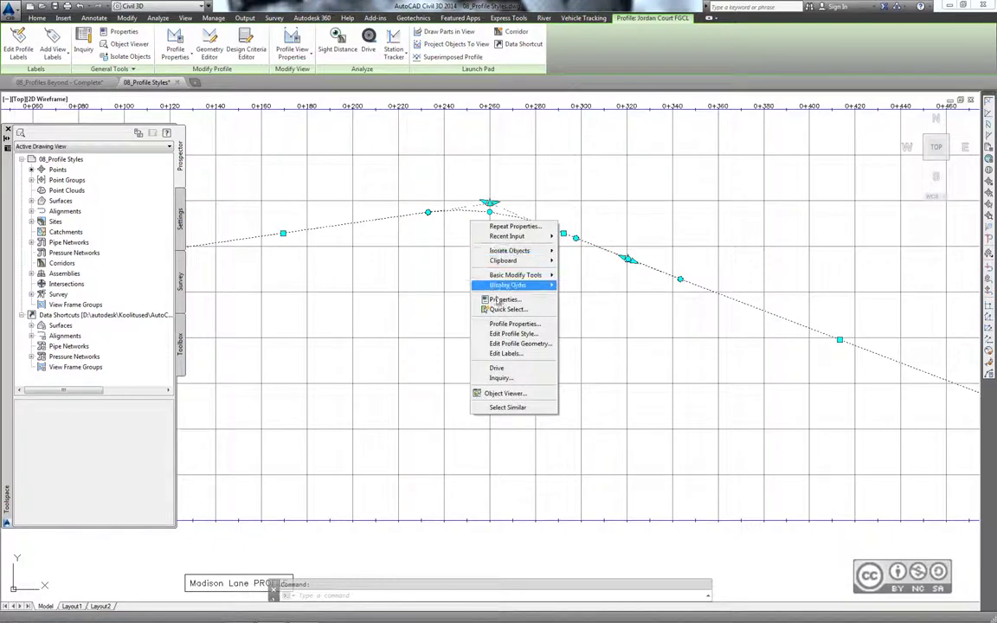
{"action": "left_click", "coordinate": [458, 270]}
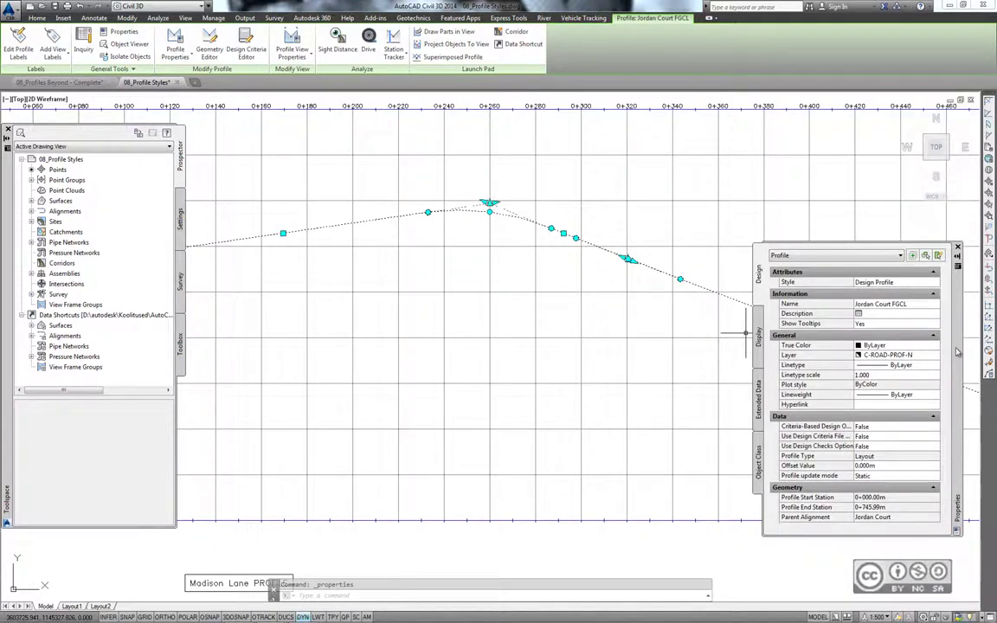
{"action": "left_click", "coordinate": [789, 283]}
{"action": "left_click", "coordinate": [935, 283]}
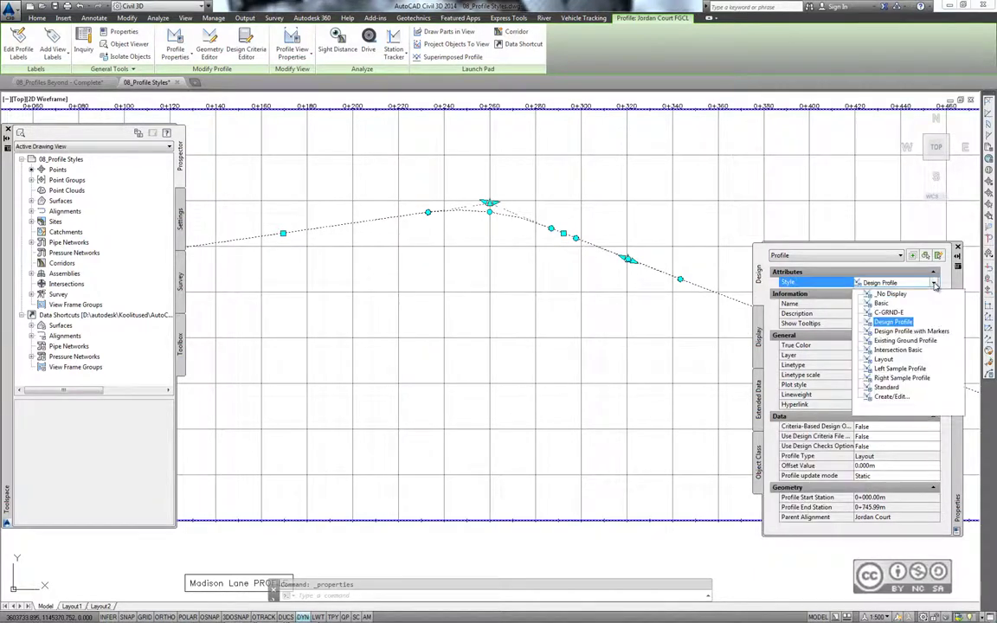
{"action": "left_click", "coordinate": [883, 359]}
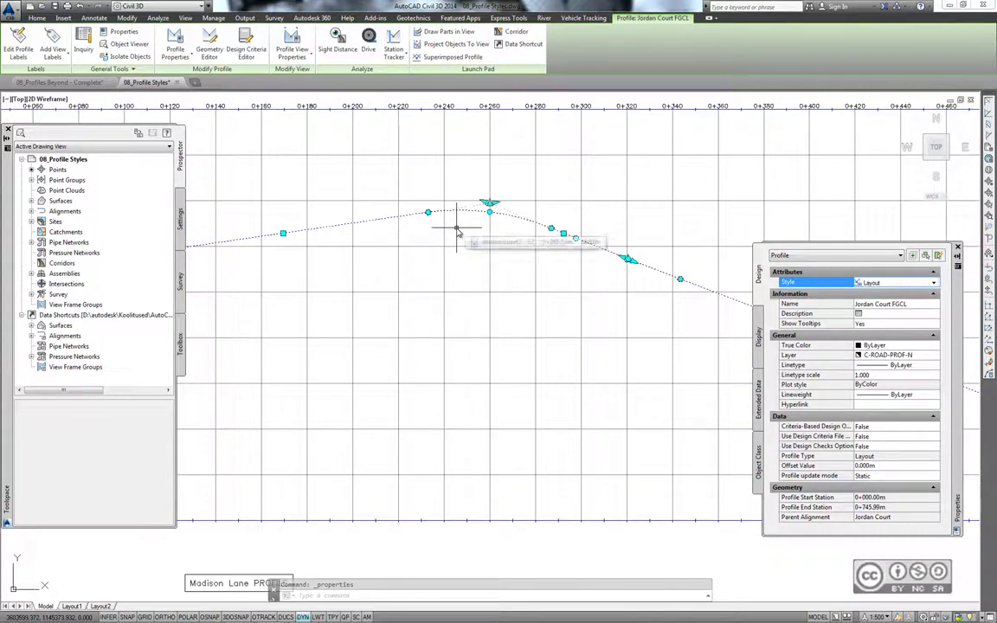
{"action": "key", "text": "Escape"}
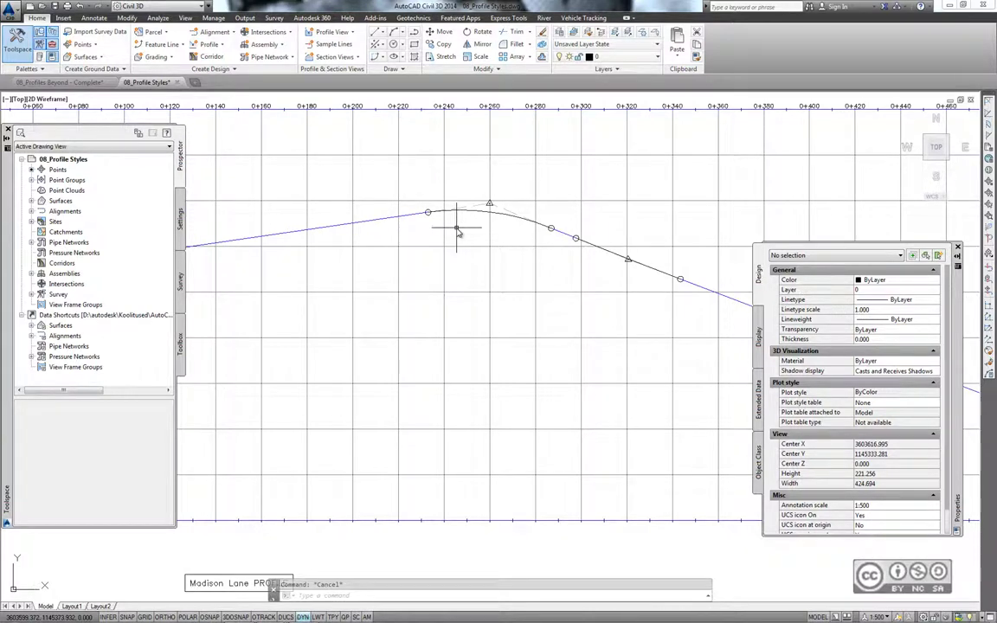
{"action": "middle_click_drag", "start_coordinate": [516, 230], "coordinate": [445, 232]}
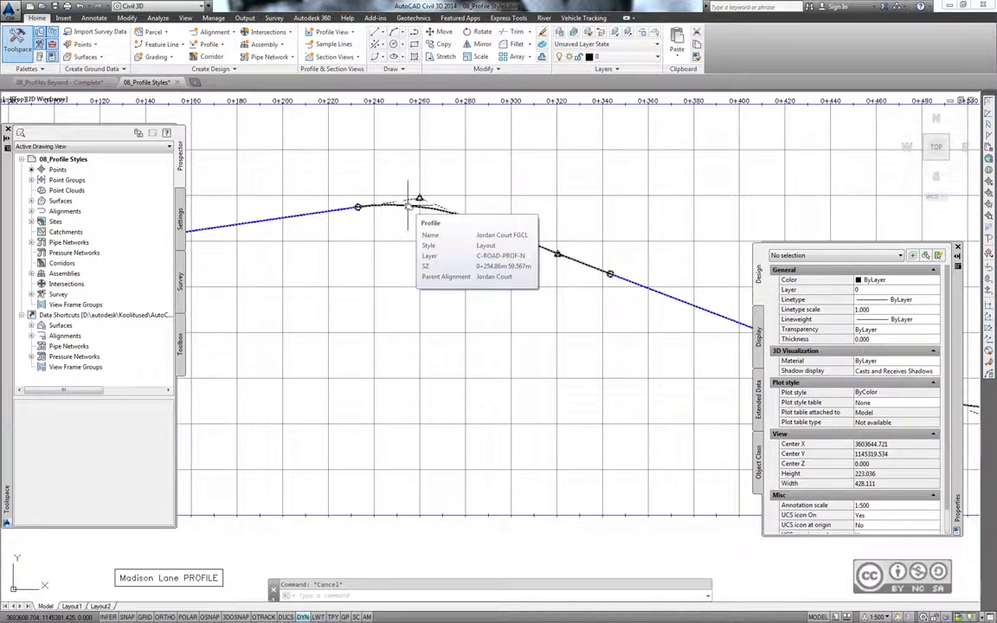
- Try the Basic style on the FGCL profile, then settle on Design Profile with Markers
{"action": "left_click", "coordinate": [409, 206]}
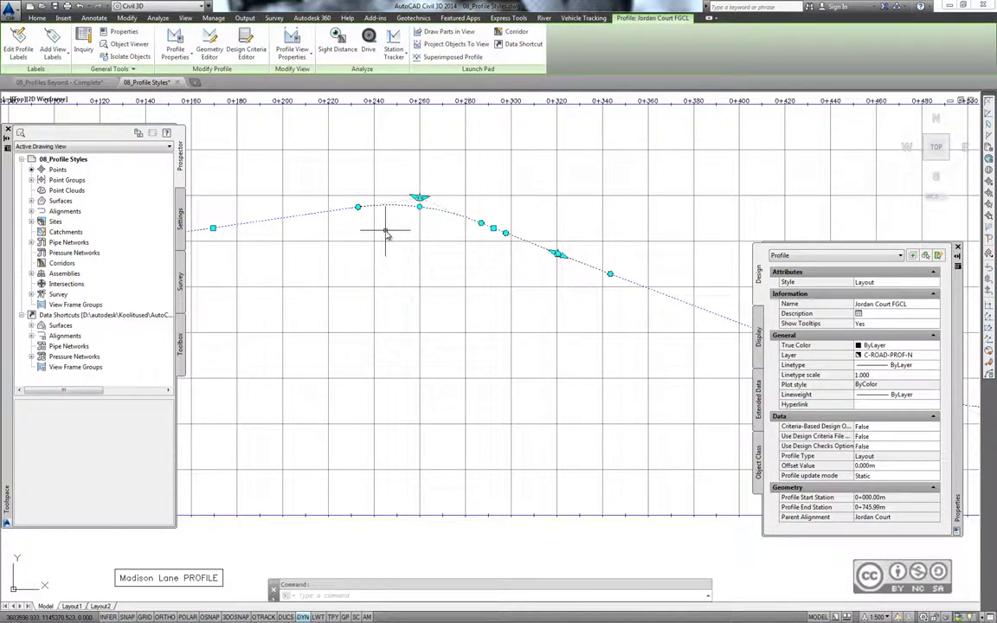
{"action": "left_click", "coordinate": [892, 282]}
{"action": "left_click", "coordinate": [881, 303]}
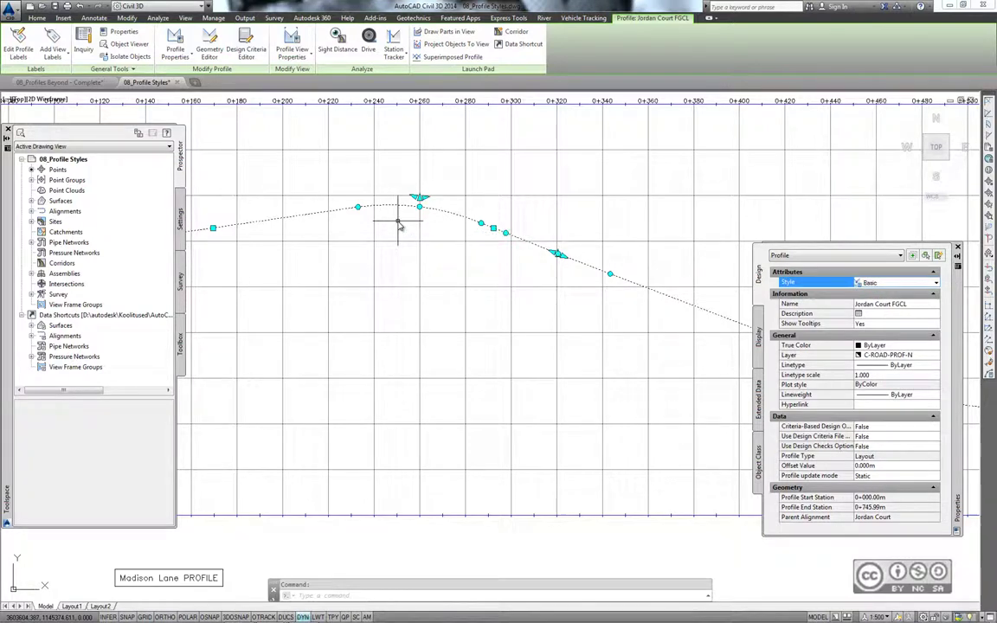
{"action": "mouse_move", "coordinate": [399, 224]}
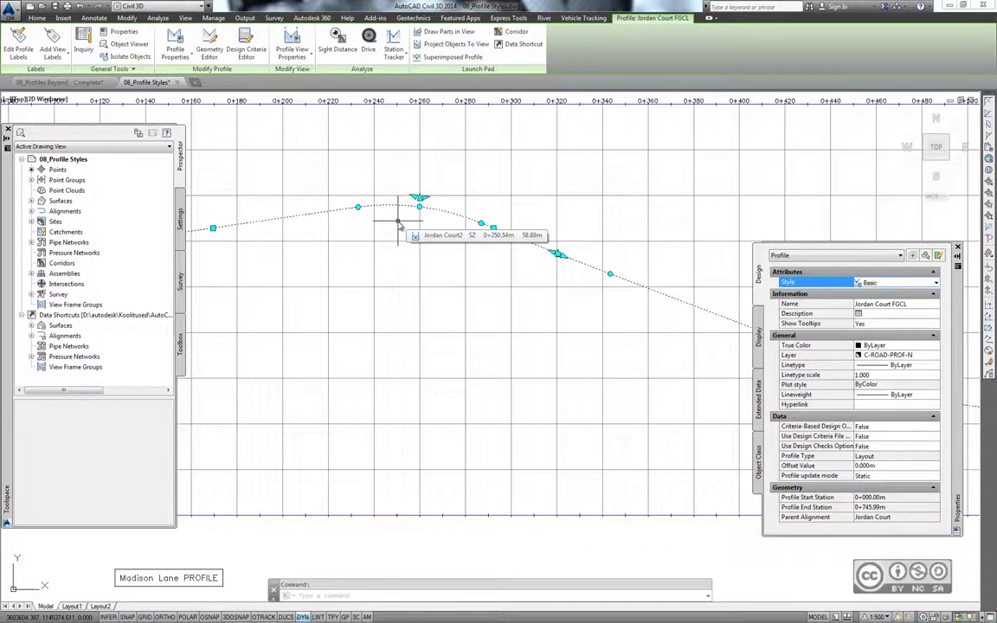
{"action": "left_click", "coordinate": [935, 283]}
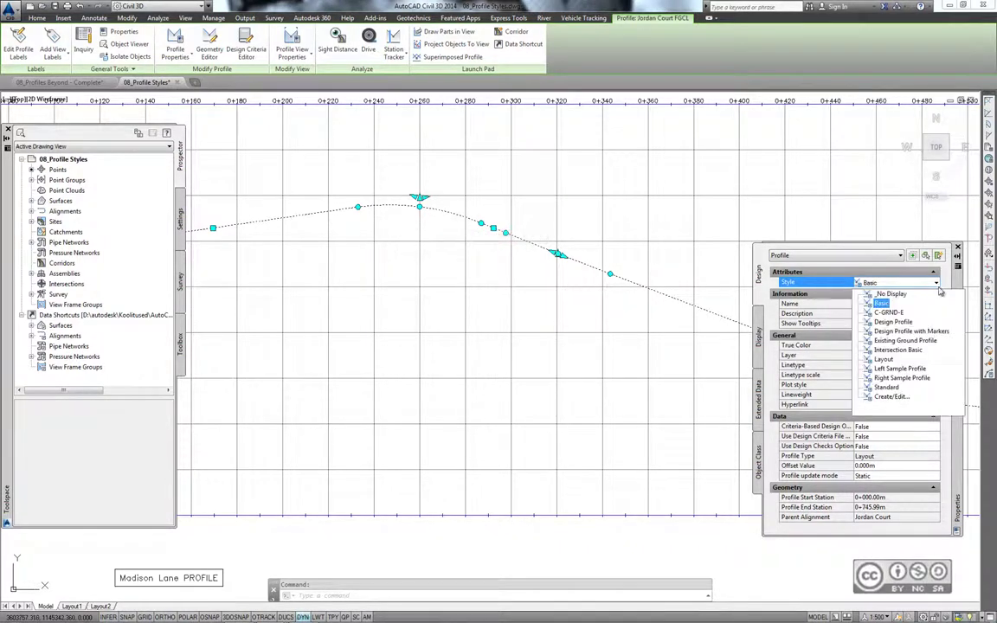
{"action": "left_click", "coordinate": [915, 332]}
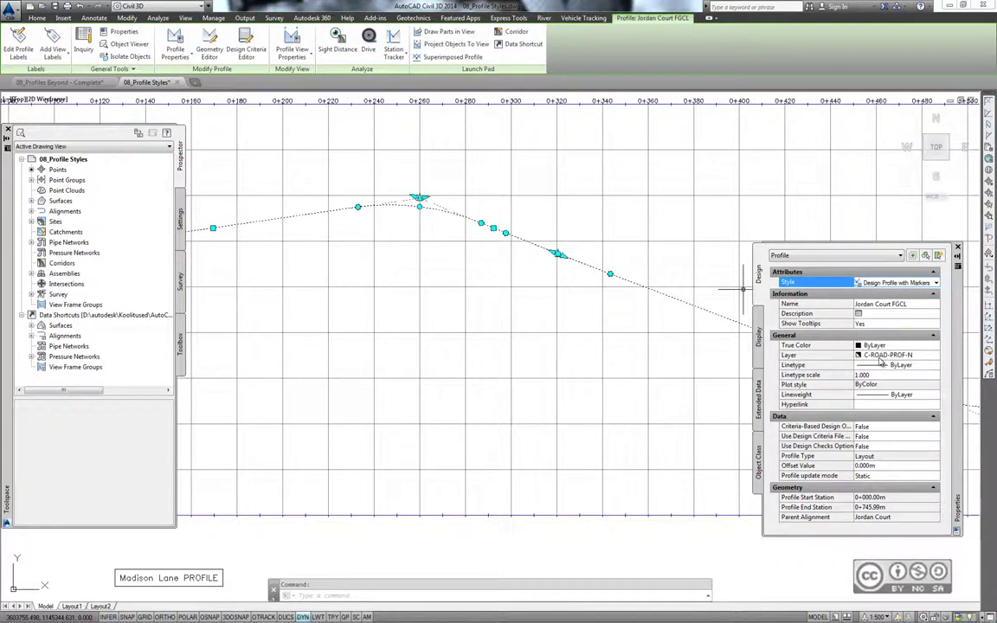
{"action": "mouse_move", "coordinate": [383, 224]}
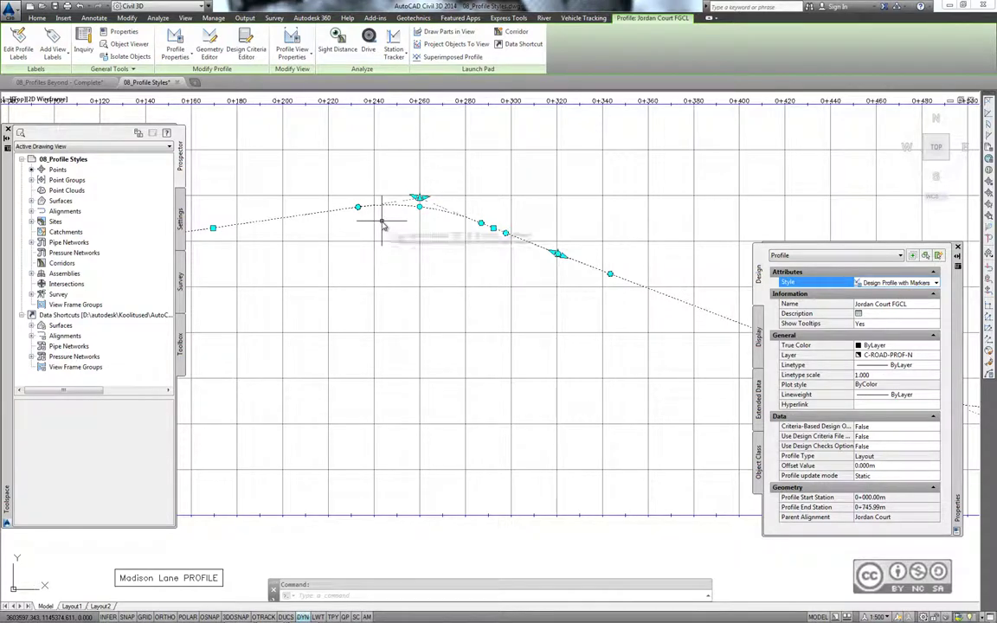
{"action": "key", "text": "Escape"}
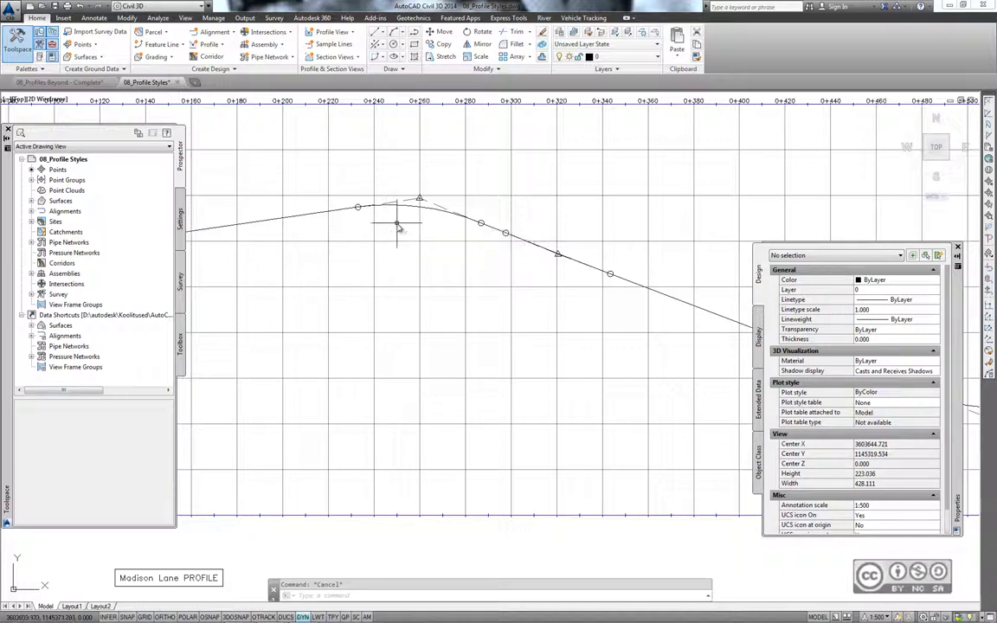
- Expand Prospector's Alignments > Centerline Alignments > Jordan Court > Profiles node
{"action": "scroll", "coordinate": [408, 223], "scroll_direction": "up", "scroll_amount": 2}
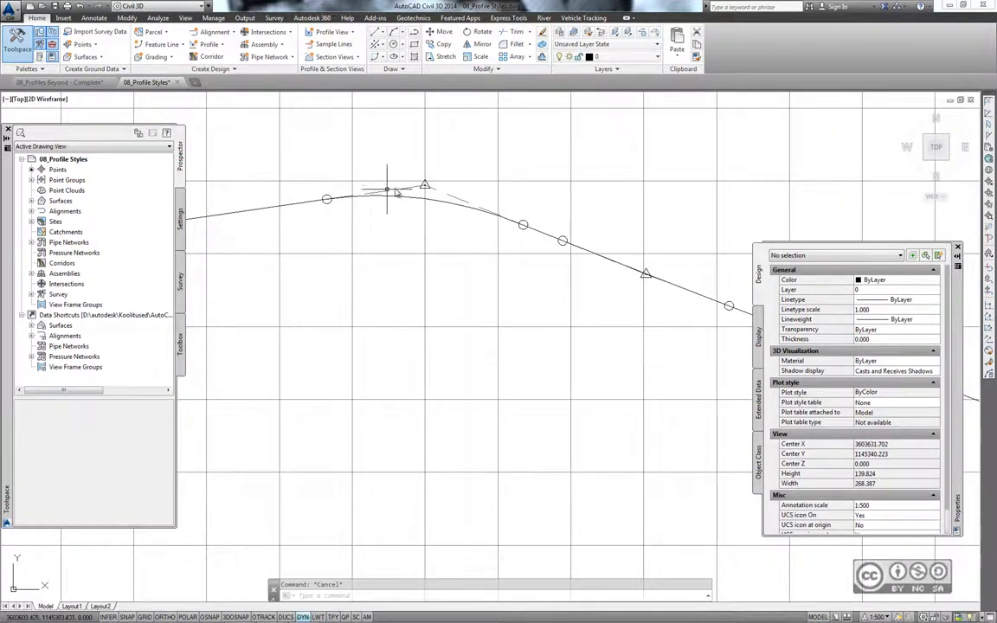
{"action": "scroll", "coordinate": [433, 227], "scroll_direction": "down", "scroll_amount": 3}
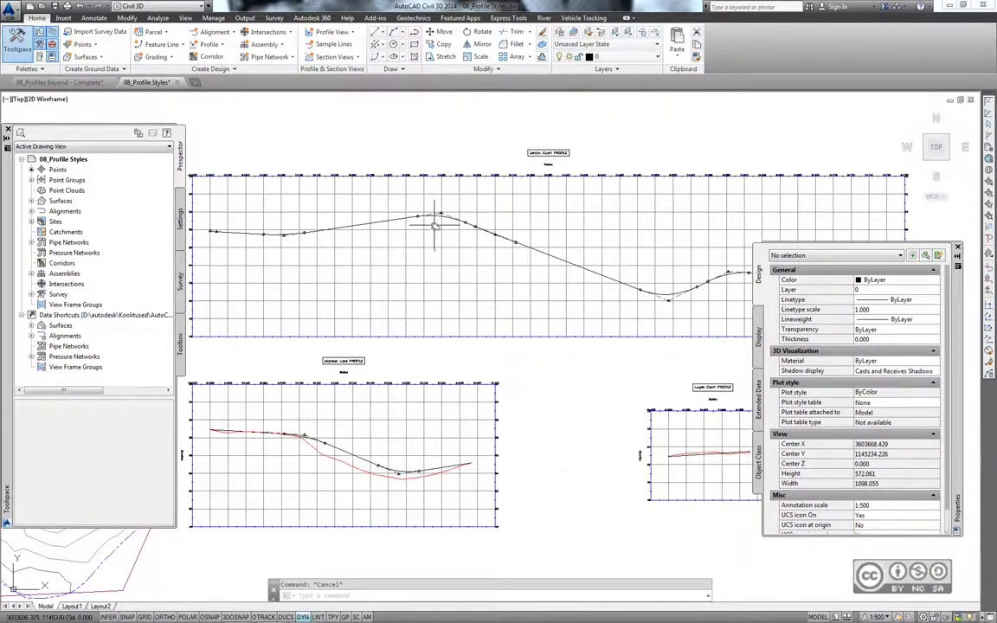
{"action": "scroll", "coordinate": [429, 224], "scroll_direction": "up", "scroll_amount": 1}
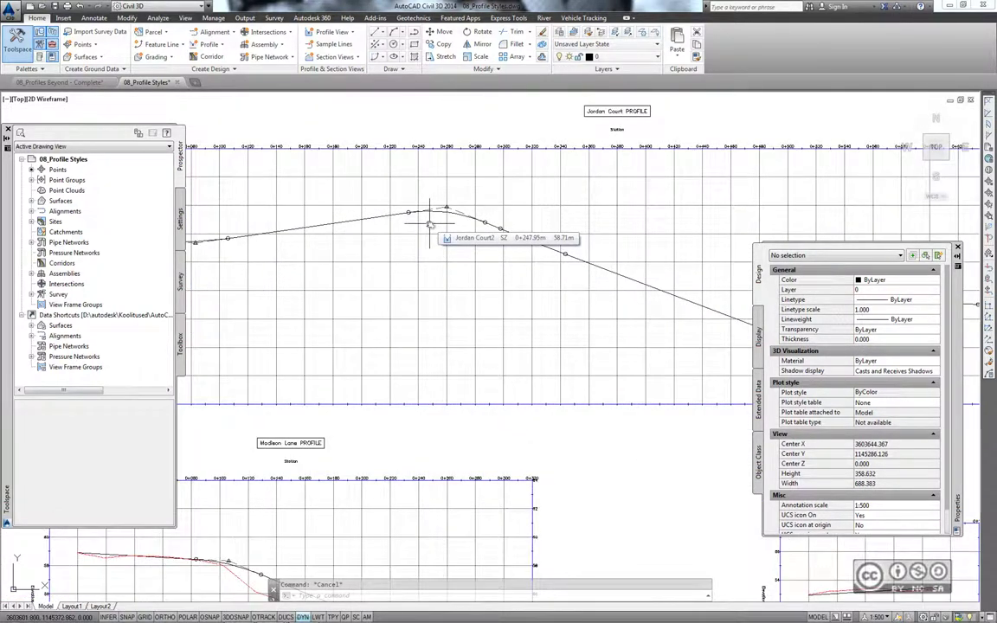
{"action": "left_click", "coordinate": [31, 211]}
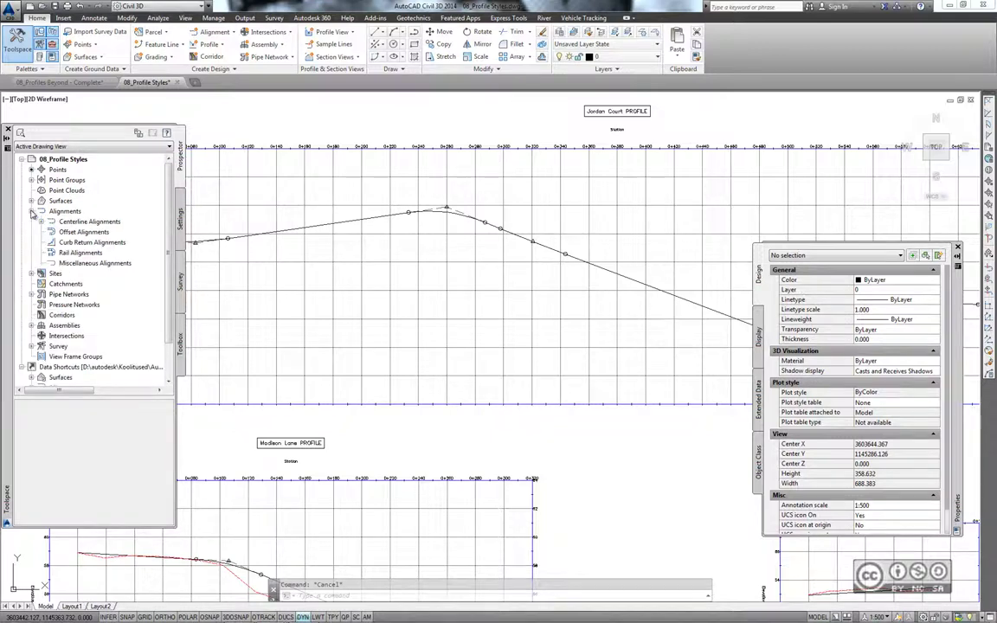
{"action": "left_click", "coordinate": [41, 222]}
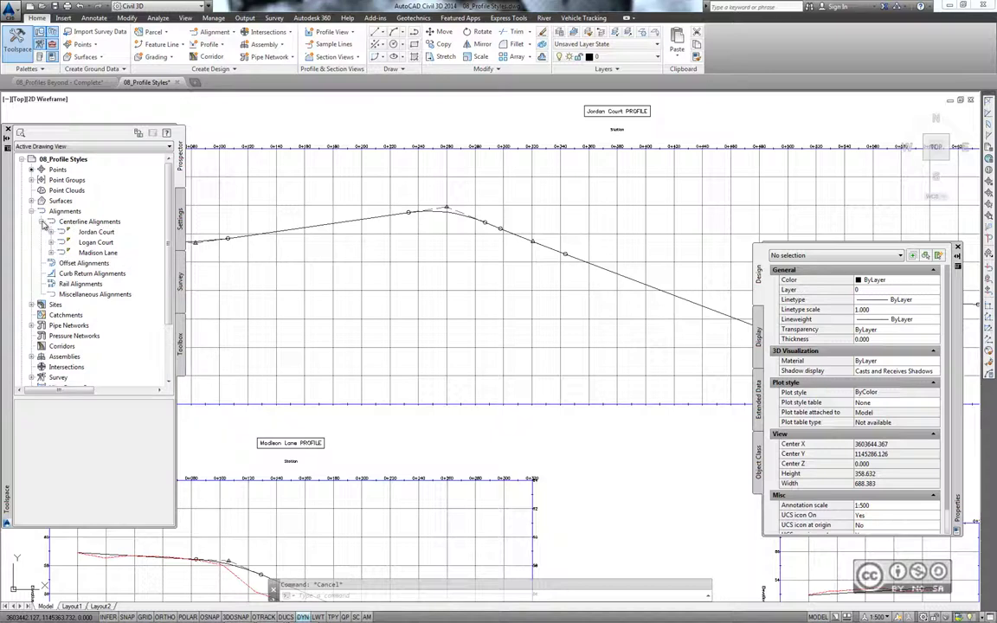
{"action": "left_click", "coordinate": [51, 232]}
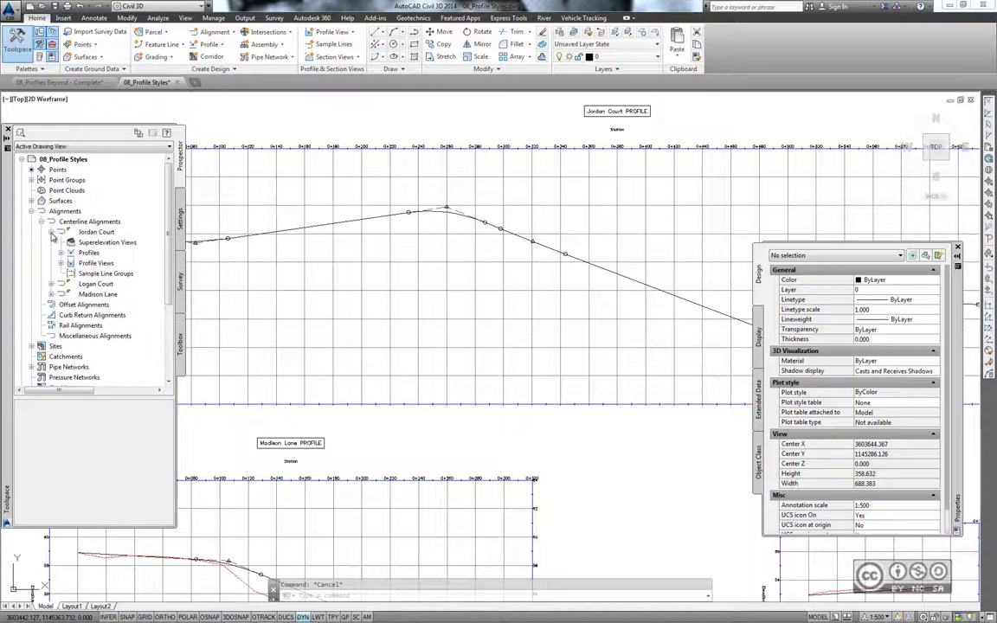
{"action": "left_click", "coordinate": [61, 252]}
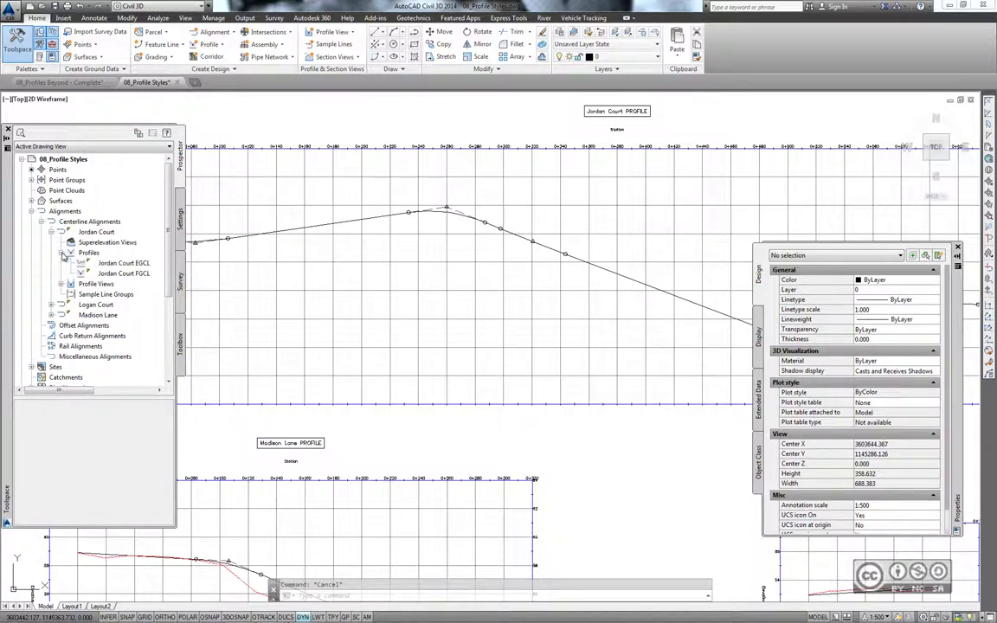
- Give the Jordan Court EGCL profile the Existing Ground Profile style
{"action": "right_click", "coordinate": [143, 264]}
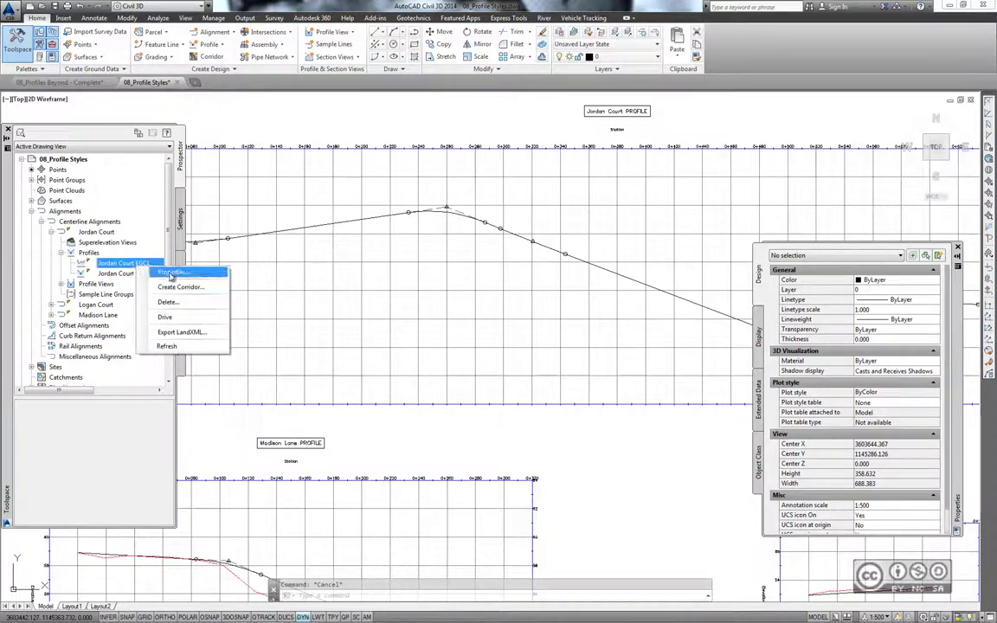
{"action": "left_click", "coordinate": [172, 273]}
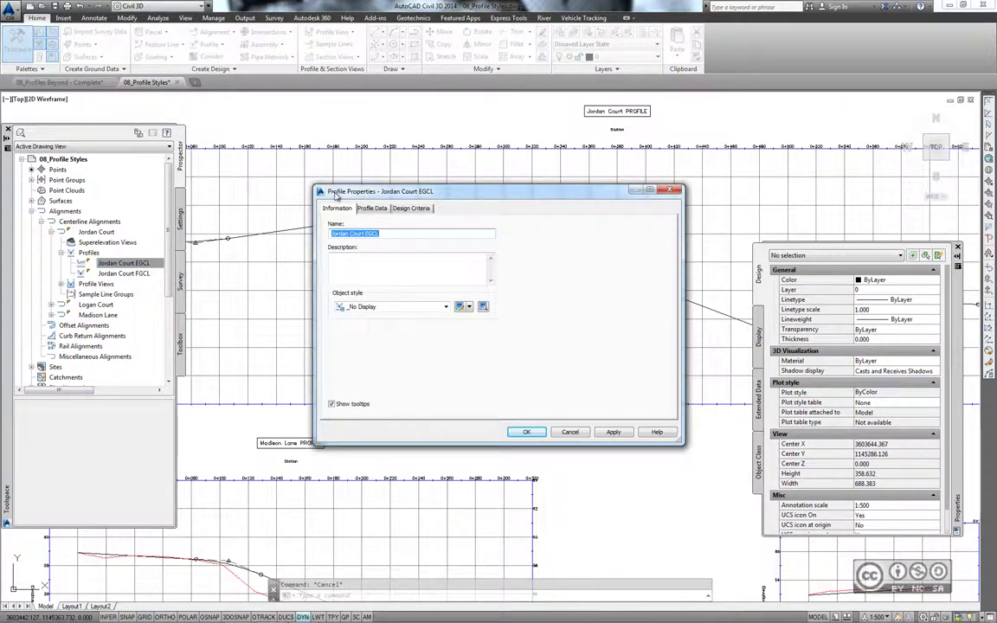
{"action": "left_click", "coordinate": [380, 308]}
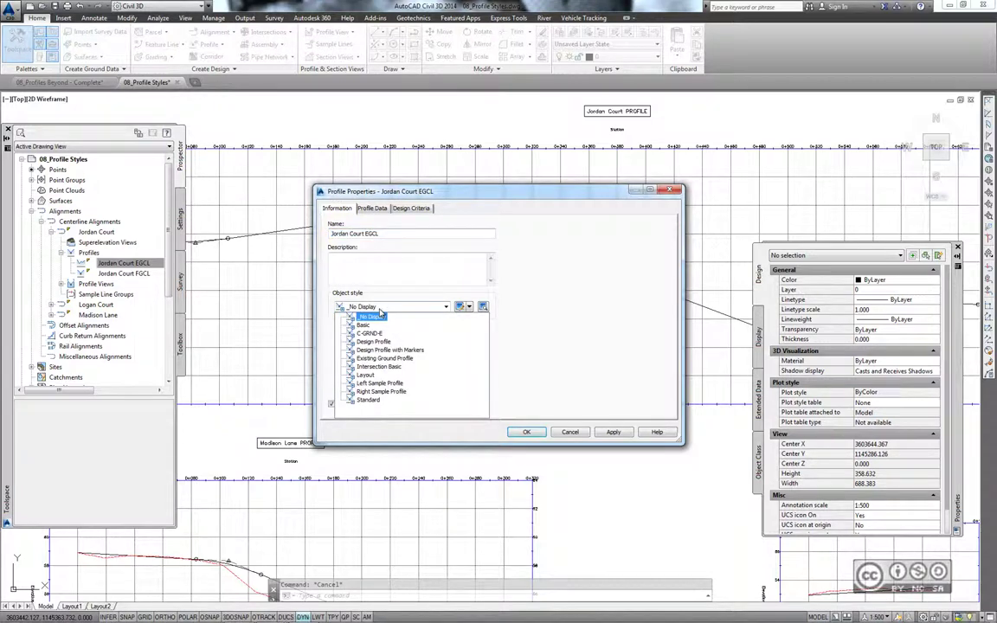
{"action": "left_click", "coordinate": [380, 360]}
{"action": "left_click", "coordinate": [526, 432]}
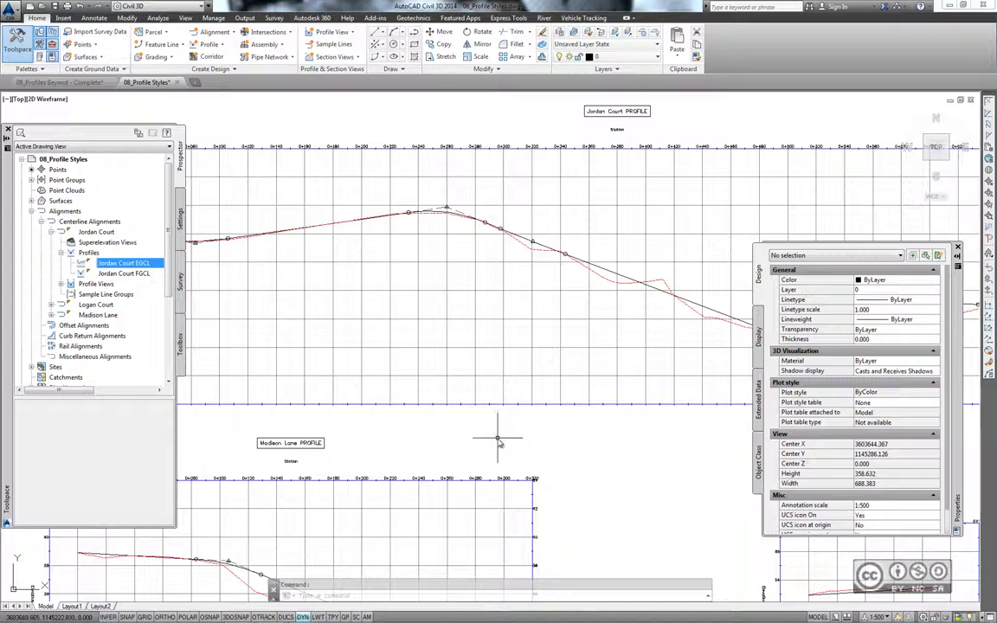
{"action": "scroll", "coordinate": [498, 441], "scroll_direction": "down", "scroll_amount": 2}
{"action": "scroll", "coordinate": [389, 337], "scroll_direction": "down", "scroll_amount": 2}
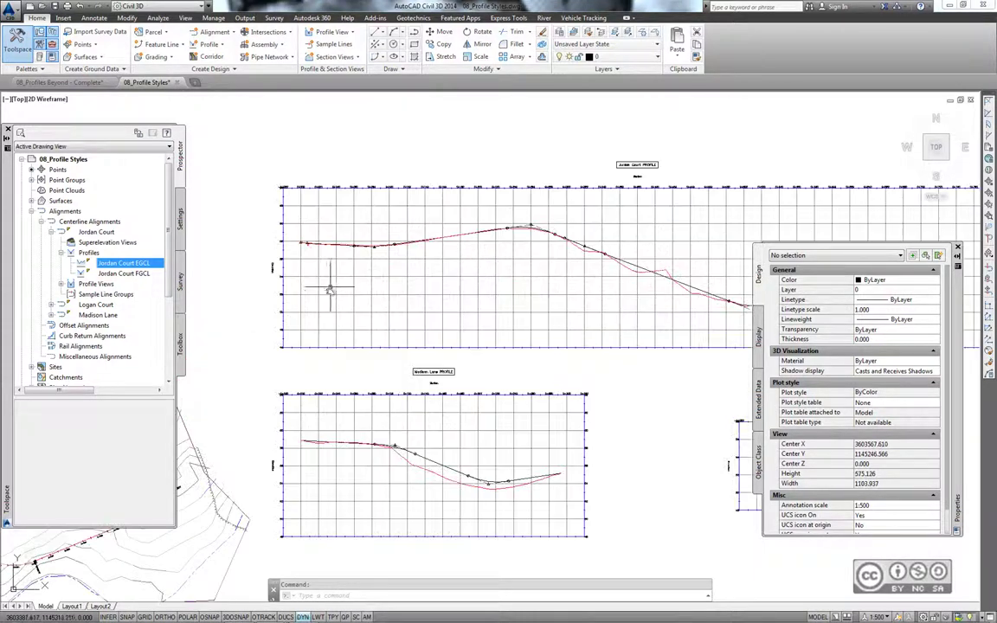
{"action": "scroll", "coordinate": [277, 291], "scroll_direction": "up", "scroll_amount": 2}
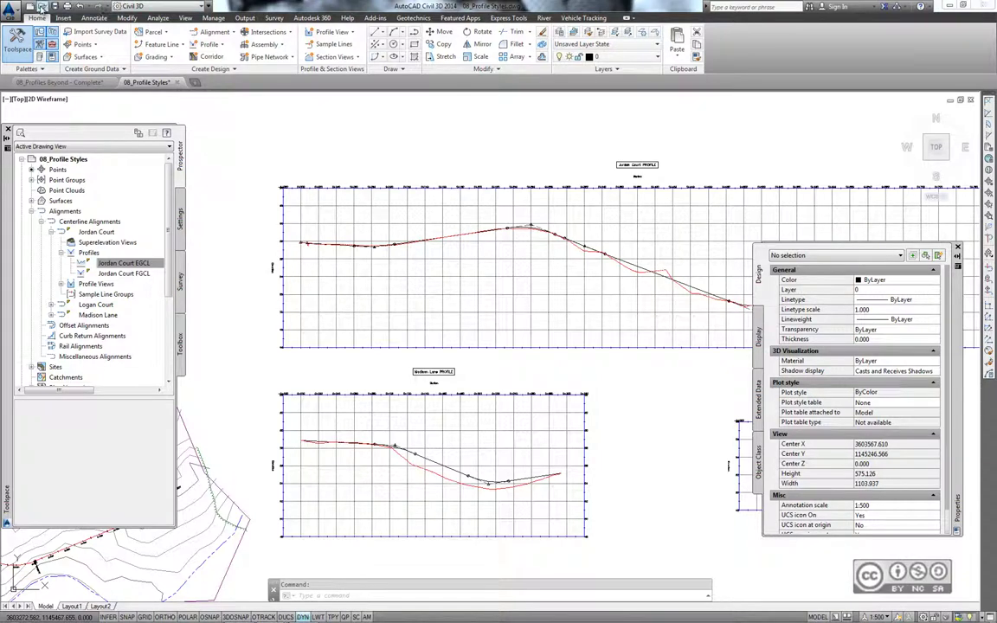
- Open the drawing 08_Profile View Style.dwg
{"action": "left_click", "coordinate": [41, 6]}
{"action": "left_click", "coordinate": [241, 325]}
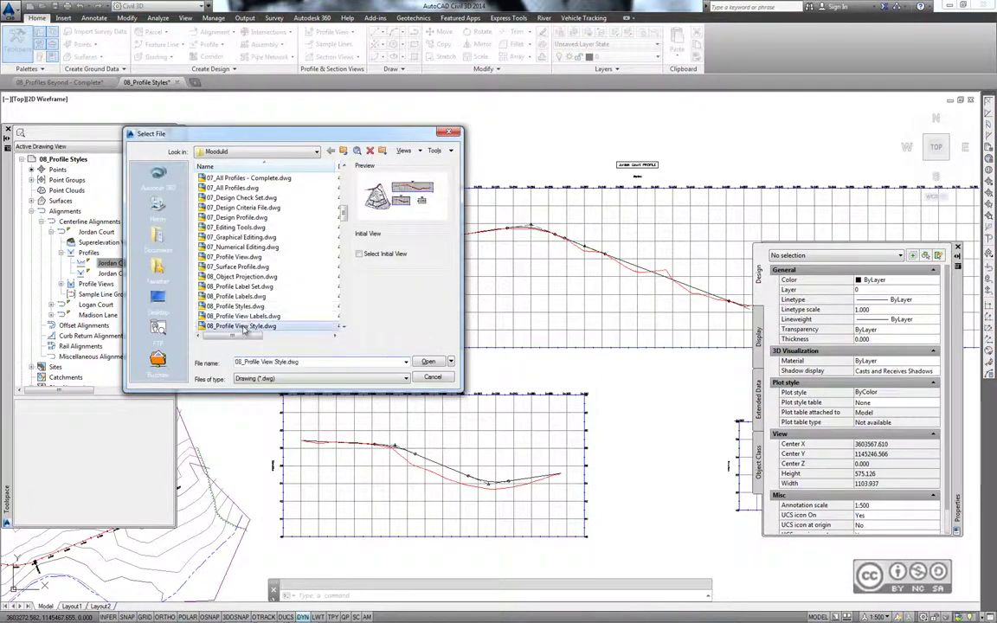
{"action": "left_click", "coordinate": [430, 362]}
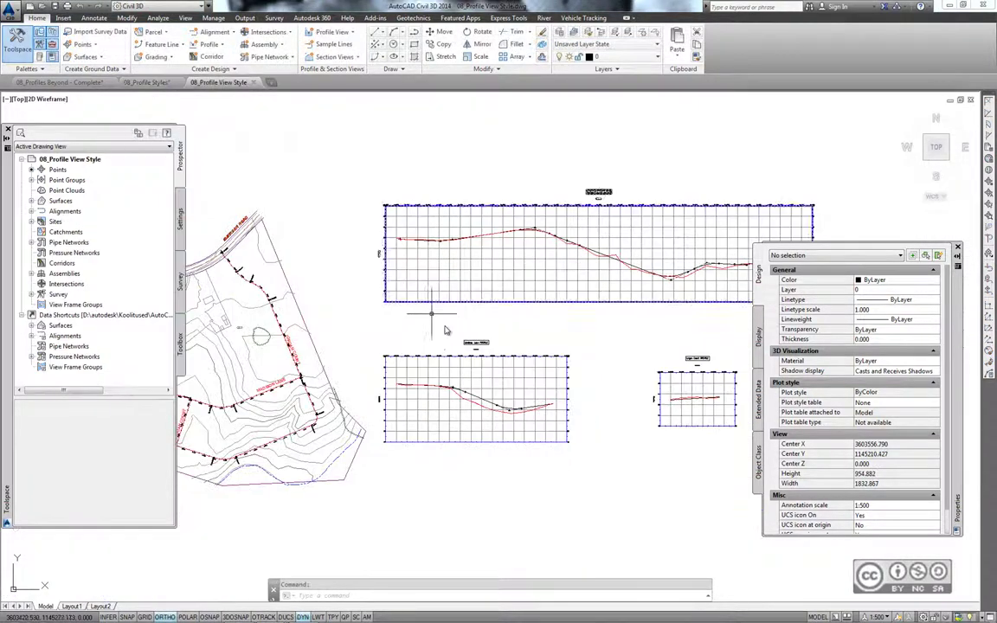
- Show the properties of the top Jordan Court2 profile view, styled Major Grids 10V
{"action": "left_click", "coordinate": [467, 273]}
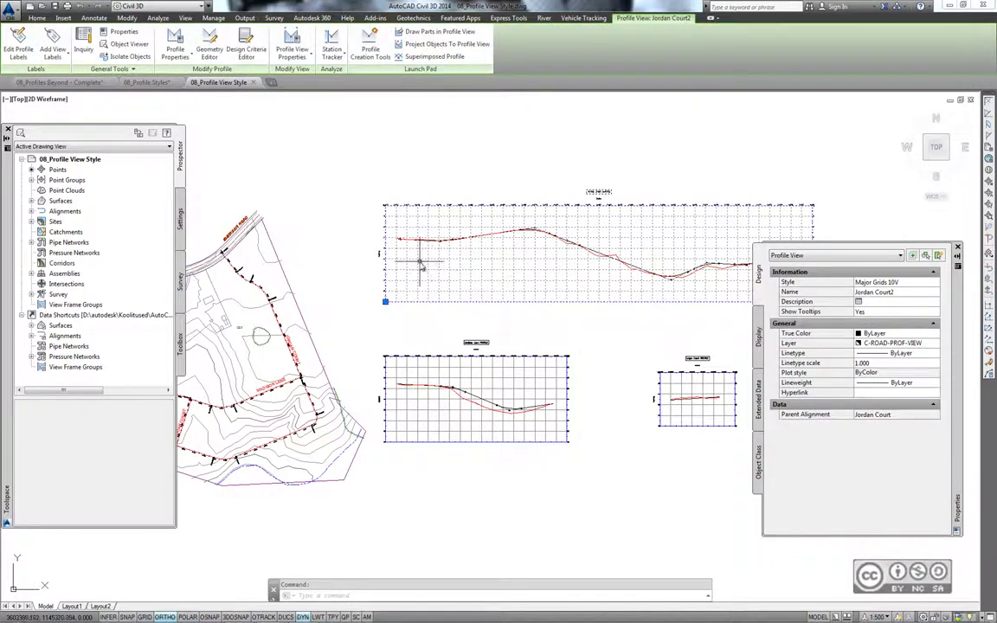
{"action": "right_click", "coordinate": [426, 272]}
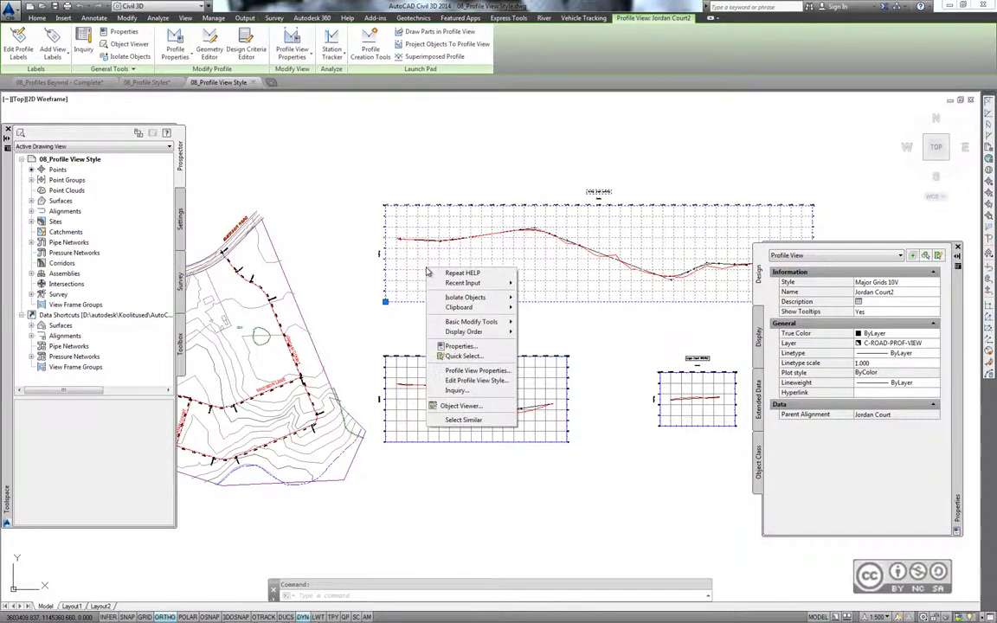
{"action": "left_click", "coordinate": [459, 347]}
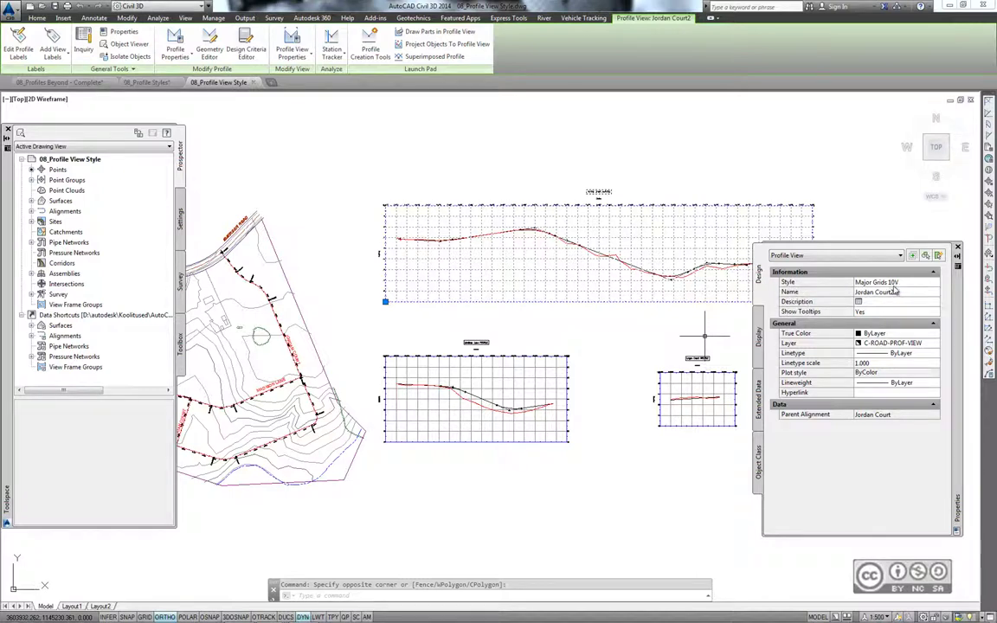
- Try the Major & Minor Grids 10V and Major Grids 5V styles on the profile view
{"action": "left_click", "coordinate": [931, 284]}
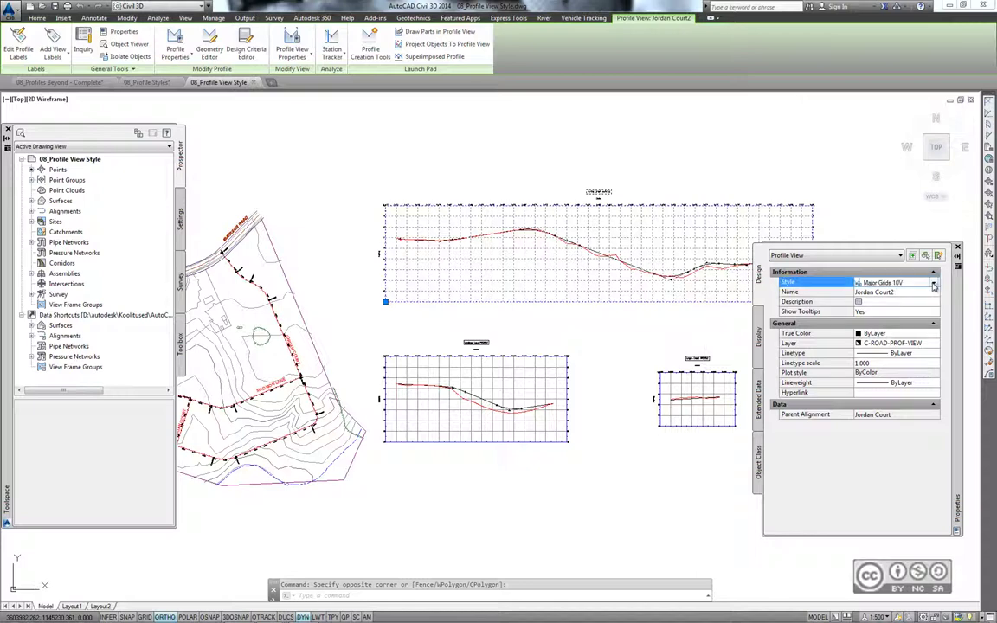
{"action": "left_click", "coordinate": [932, 283]}
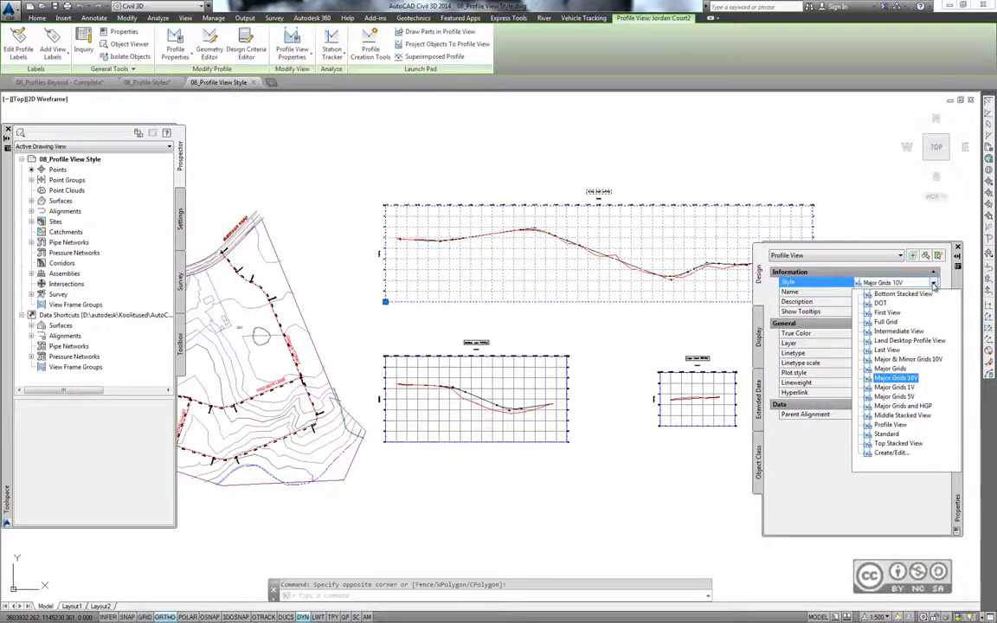
{"action": "left_click", "coordinate": [922, 360]}
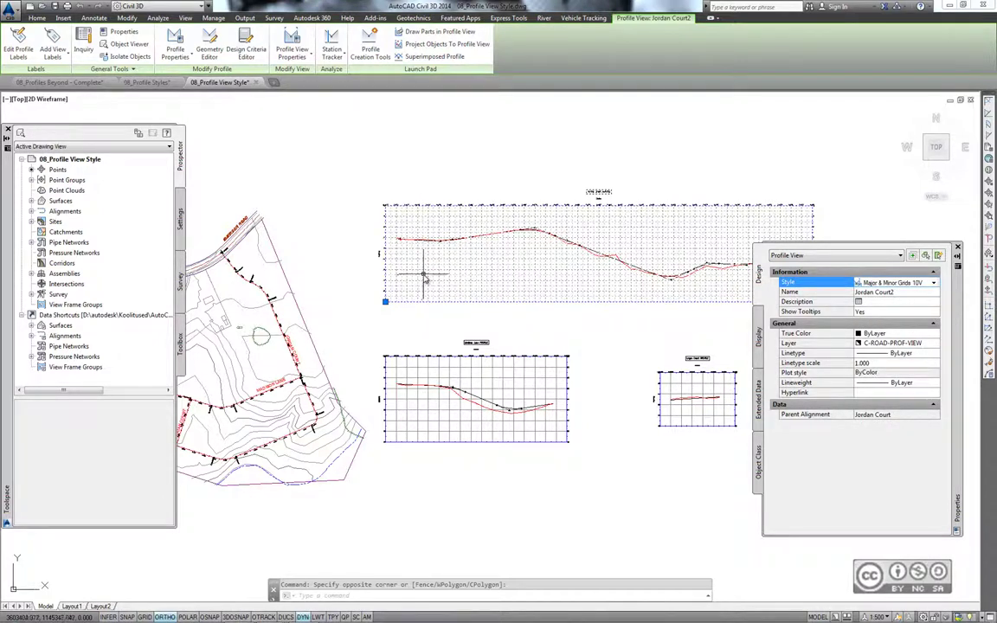
{"action": "left_click", "coordinate": [933, 284]}
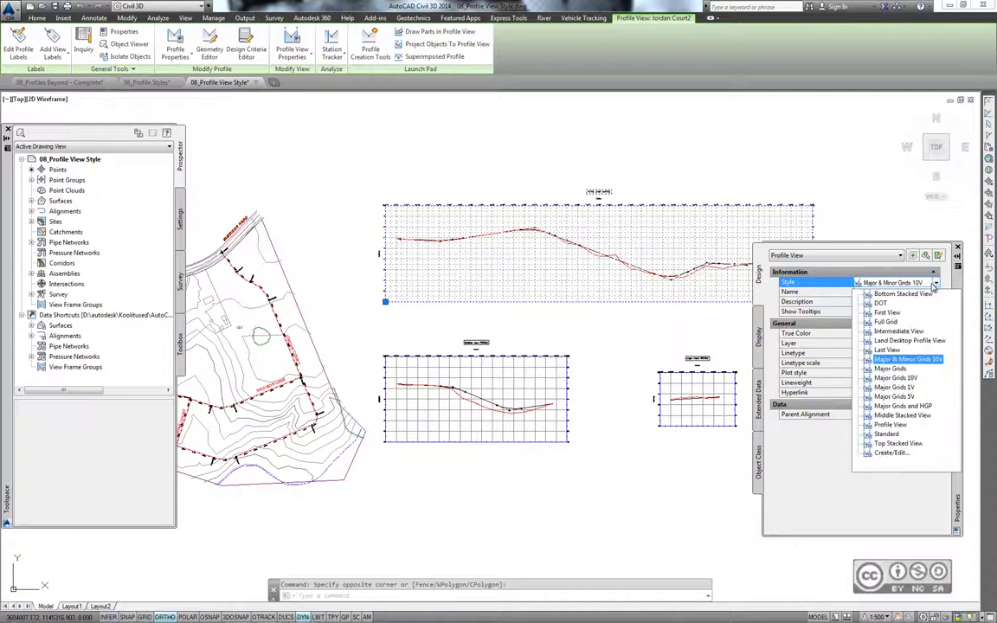
{"action": "left_click", "coordinate": [895, 396]}
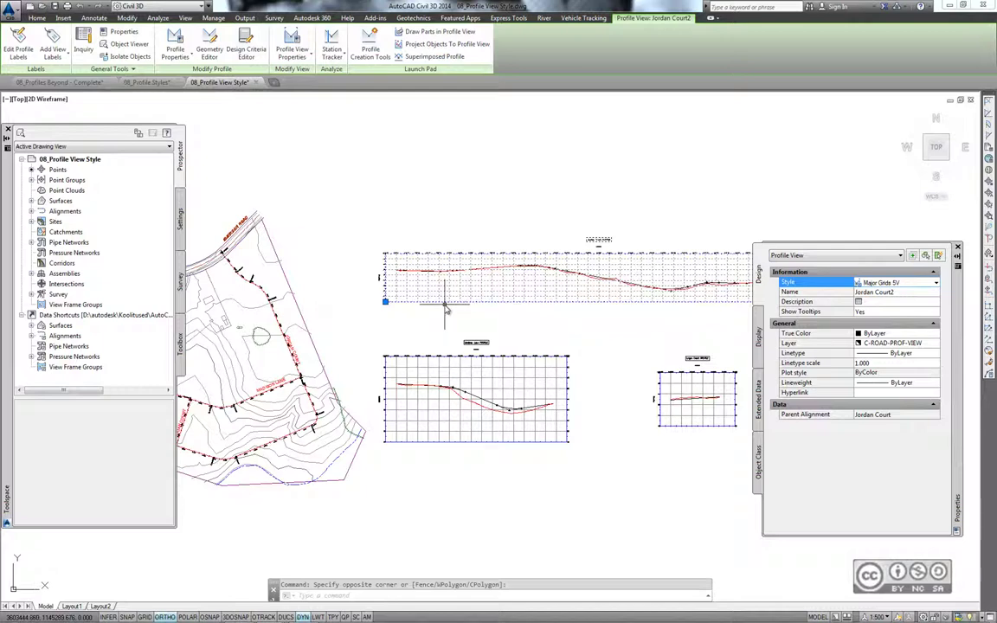
{"action": "mouse_move", "coordinate": [446, 309]}
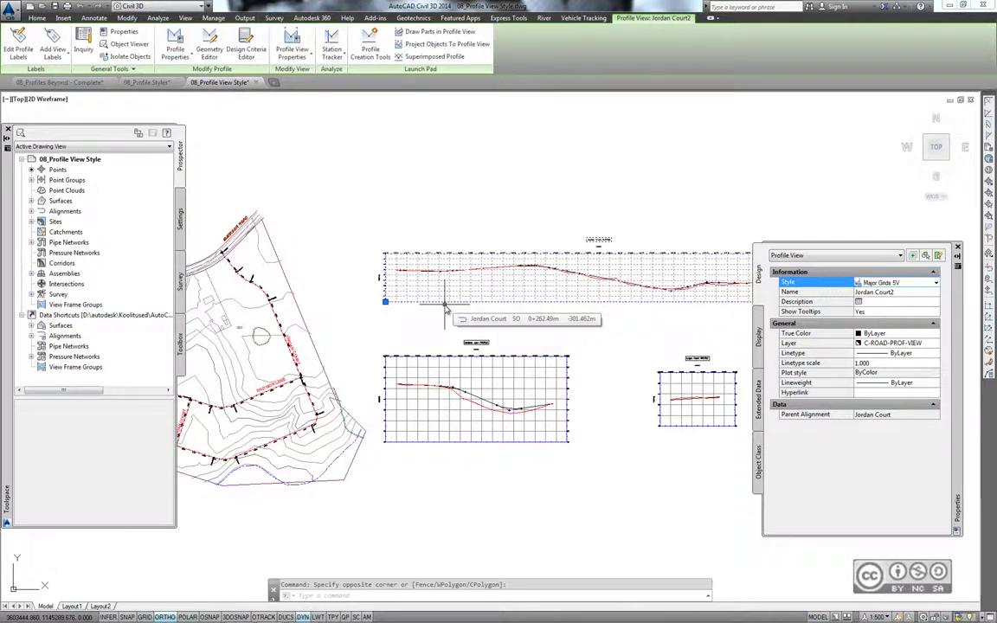
- Try Major Grids 1V, then settle on the DOT profile view style
{"action": "middle_click_drag", "start_coordinate": [445, 309], "coordinate": [351, 285]}
{"action": "left_click", "coordinate": [899, 282]}
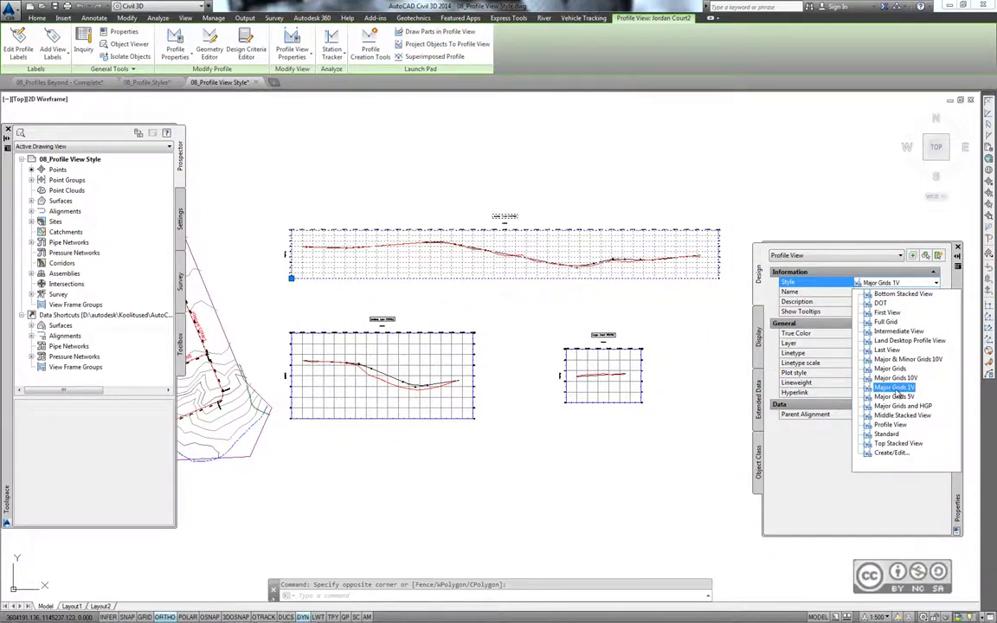
{"action": "left_click", "coordinate": [898, 390]}
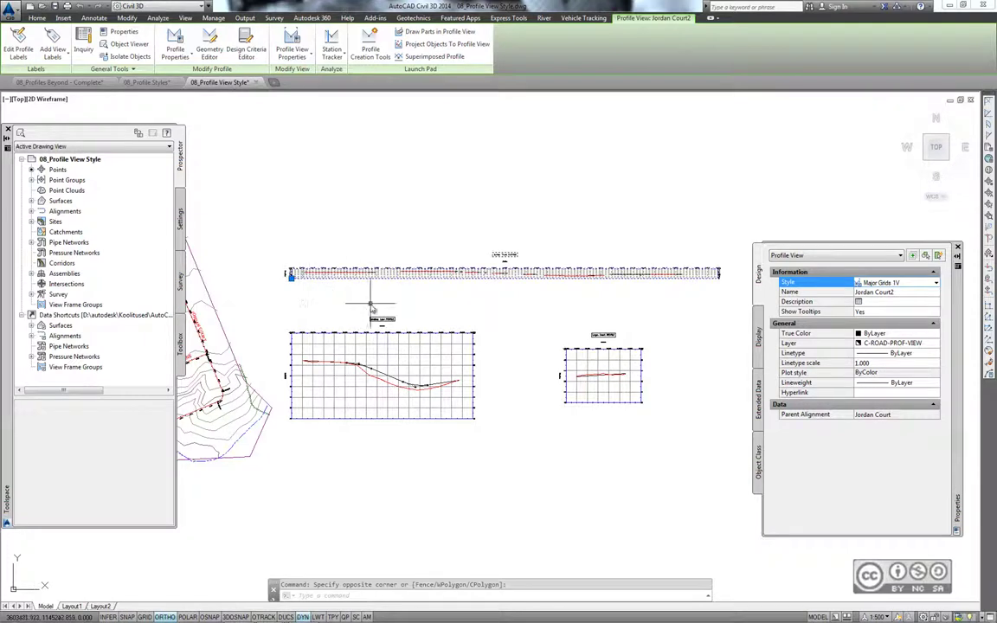
{"action": "middle_click_drag", "start_coordinate": [370, 304], "coordinate": [347, 295]}
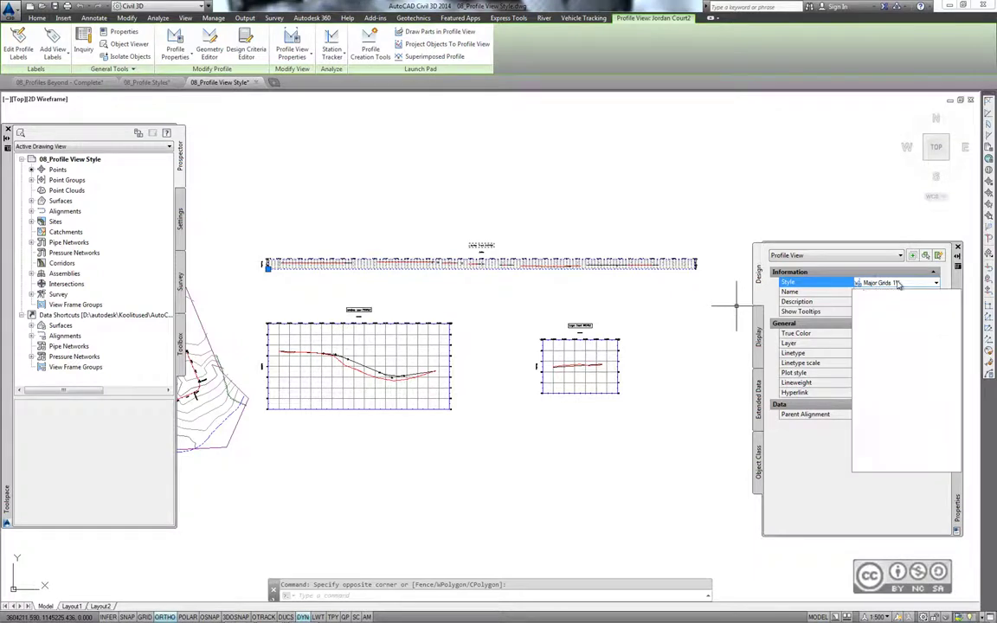
{"action": "left_click", "coordinate": [936, 282]}
{"action": "left_click", "coordinate": [880, 304]}
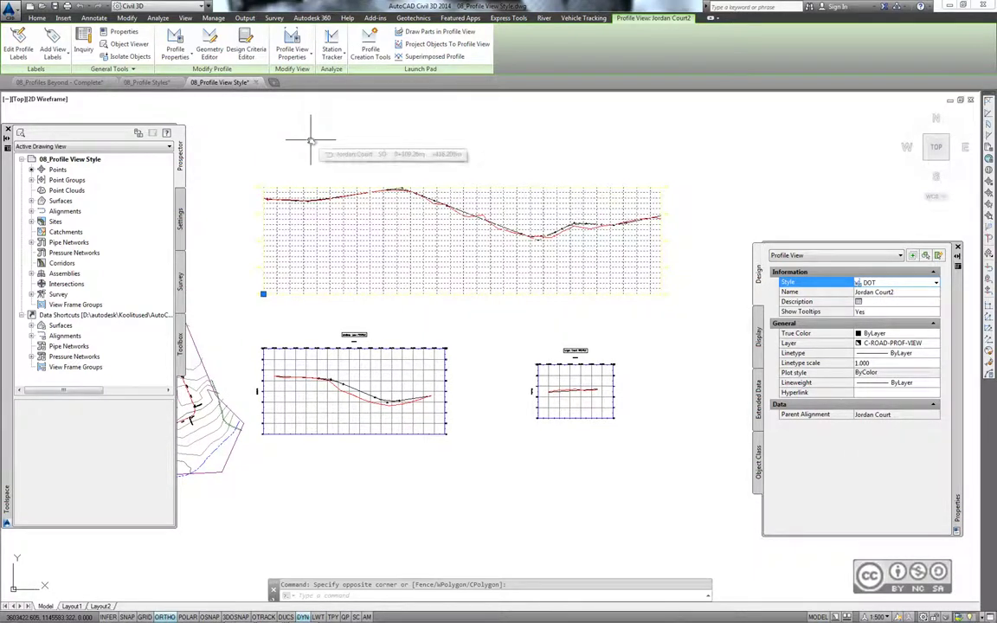
{"action": "key", "text": "Escape"}
- Zoom in on the enlarged Jordan Court2 profile view and window-select it
{"action": "scroll", "coordinate": [238, 198], "scroll_direction": "up", "scroll_amount": 2}
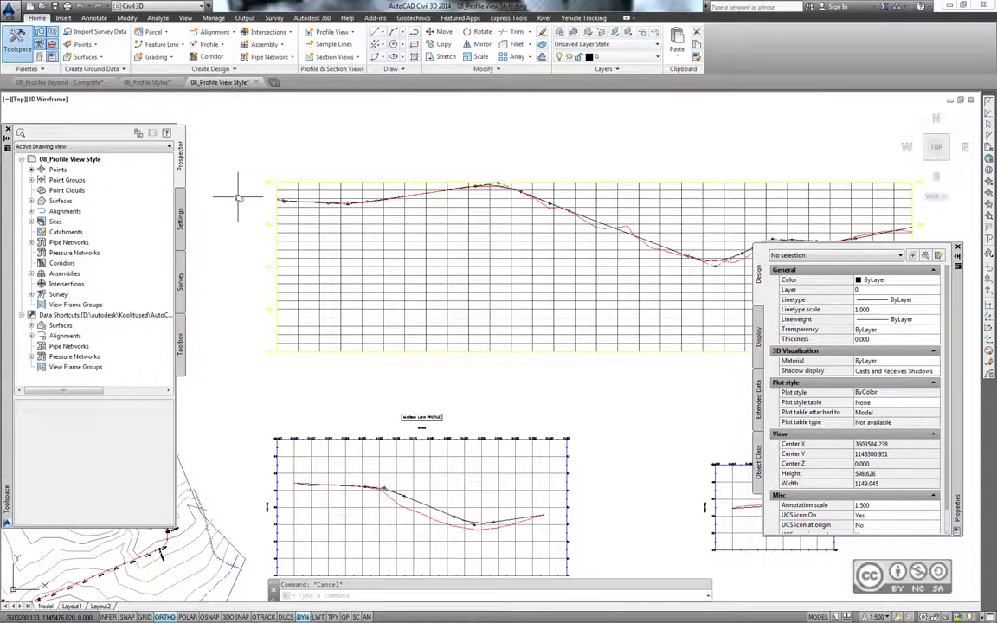
{"action": "middle_click_drag", "start_coordinate": [238, 197], "coordinate": [195, 187]}
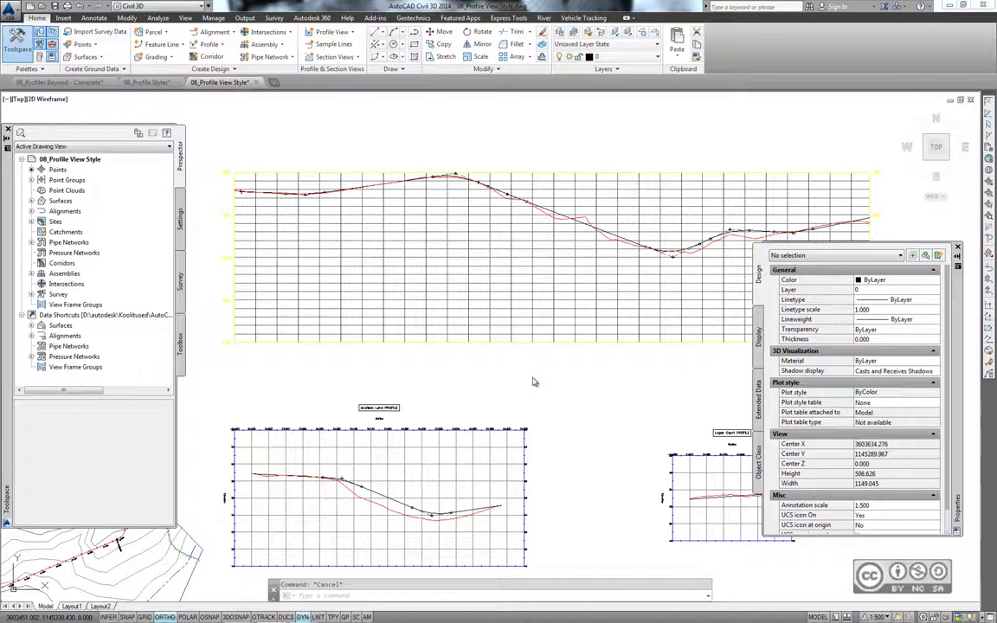
{"action": "left_click", "coordinate": [516, 383]}
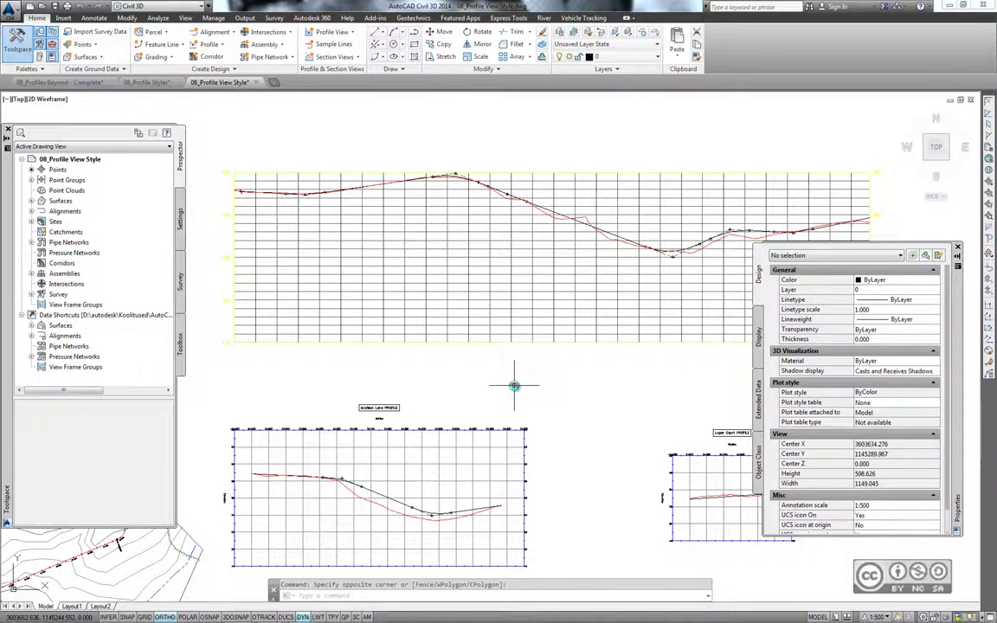
{"action": "left_click", "coordinate": [423, 285]}
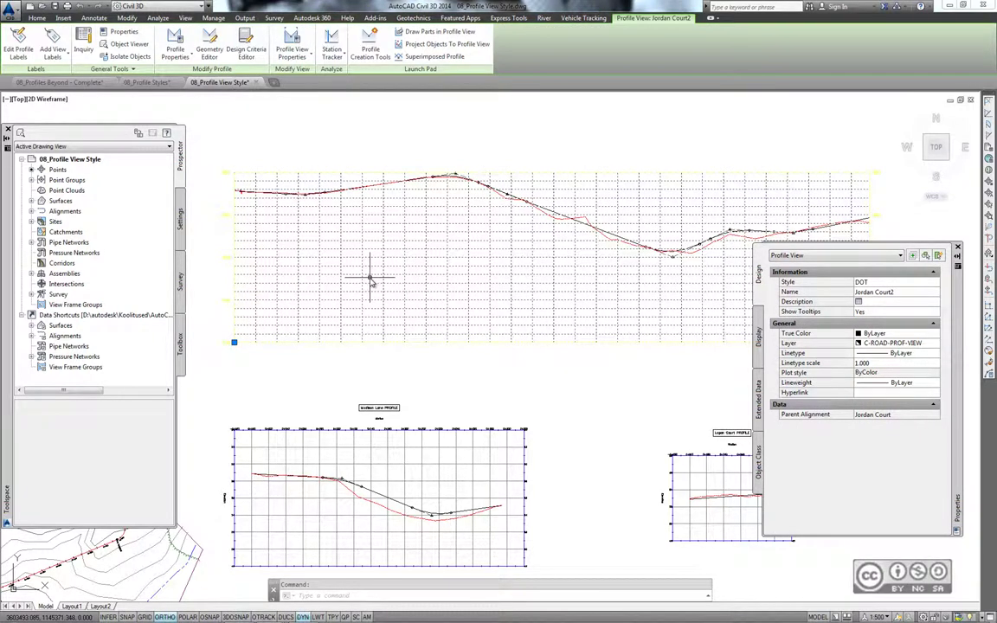
- Set the profile view style to Major & Minor Grids 10V and view its Bands settings
{"action": "left_click", "coordinate": [292, 38]}
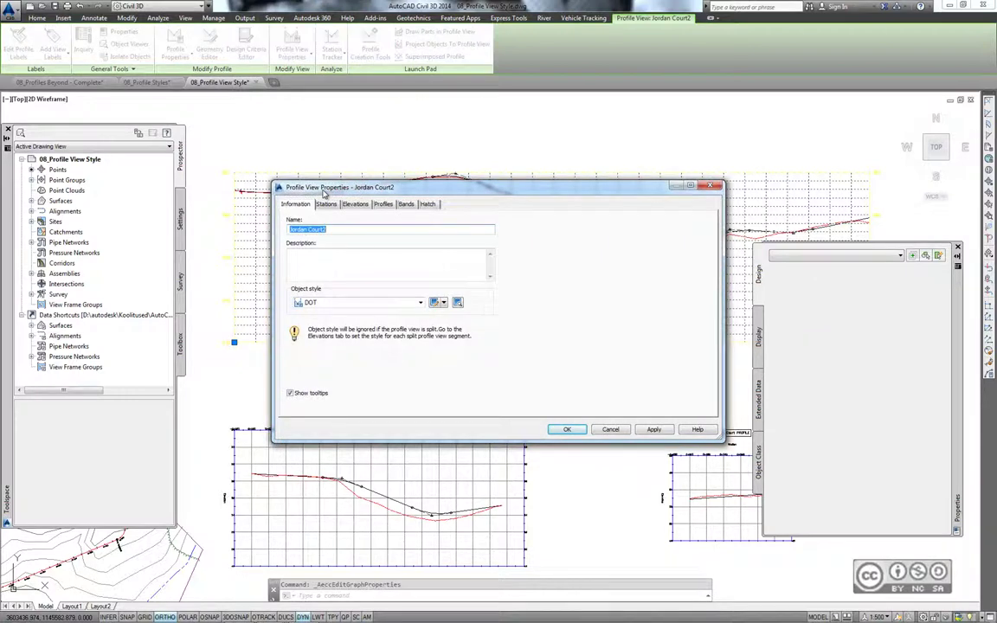
{"action": "left_click", "coordinate": [307, 302]}
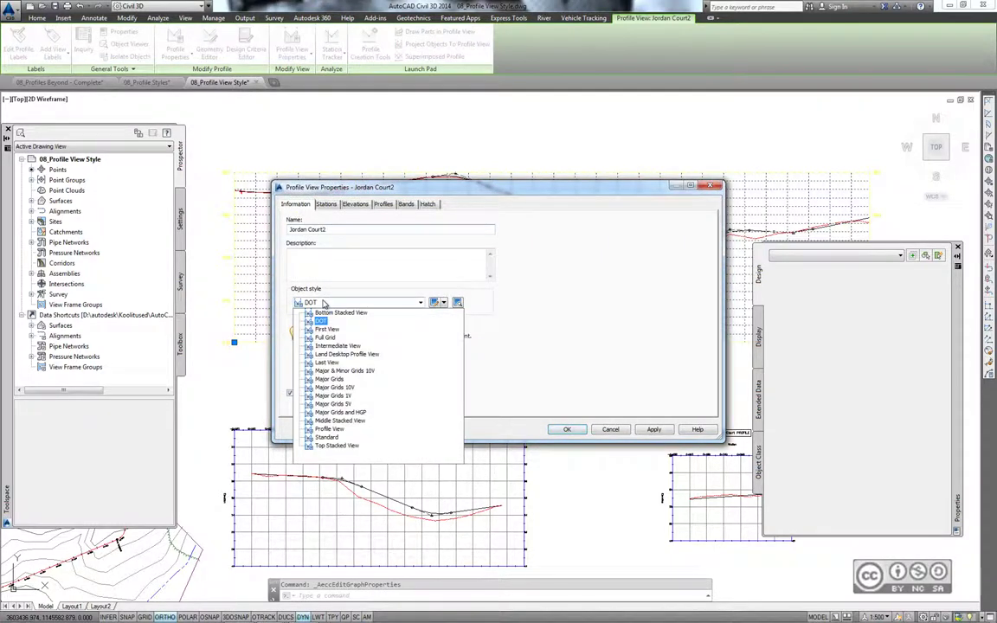
{"action": "left_click", "coordinate": [361, 374]}
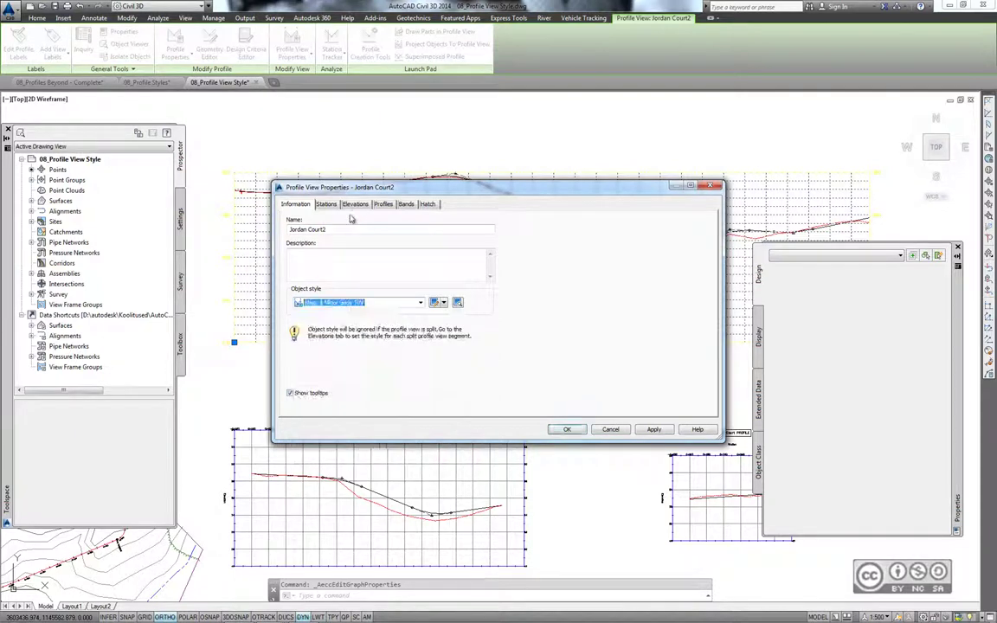
{"action": "left_click", "coordinate": [408, 205]}
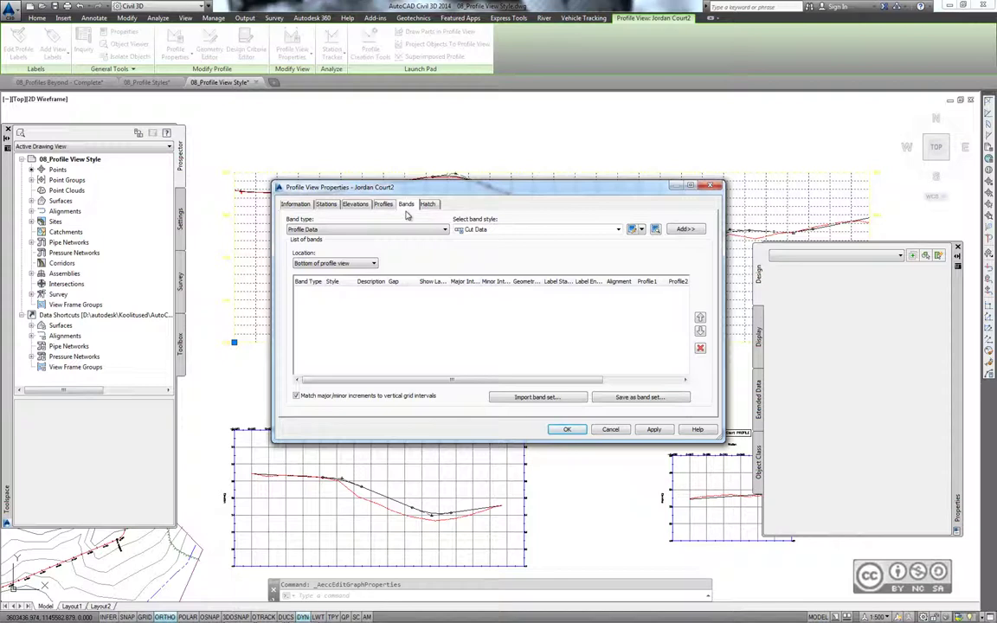
- Add a Profile Data band in Elevations and Stations style using the Jordan Court FGCL profile
{"action": "left_click", "coordinate": [295, 230]}
{"action": "left_click", "coordinate": [444, 230]}
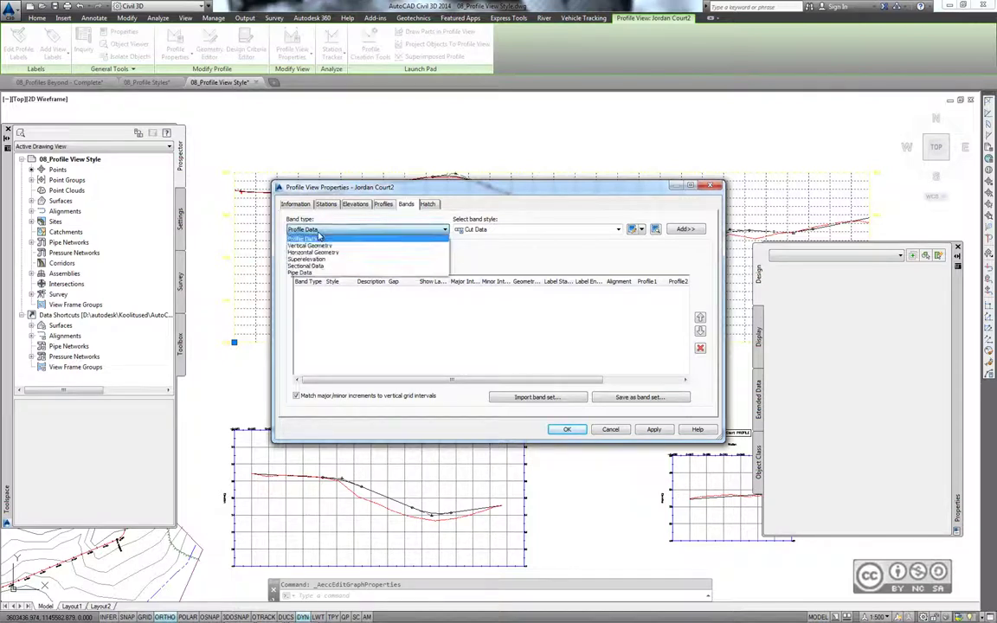
{"action": "left_click", "coordinate": [437, 238]}
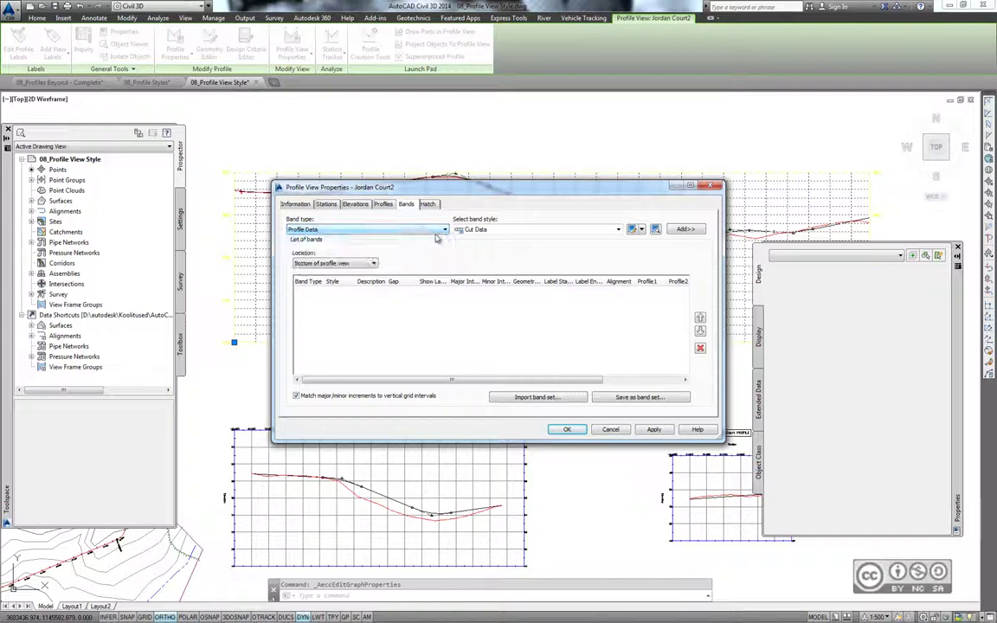
{"action": "left_click", "coordinate": [502, 229]}
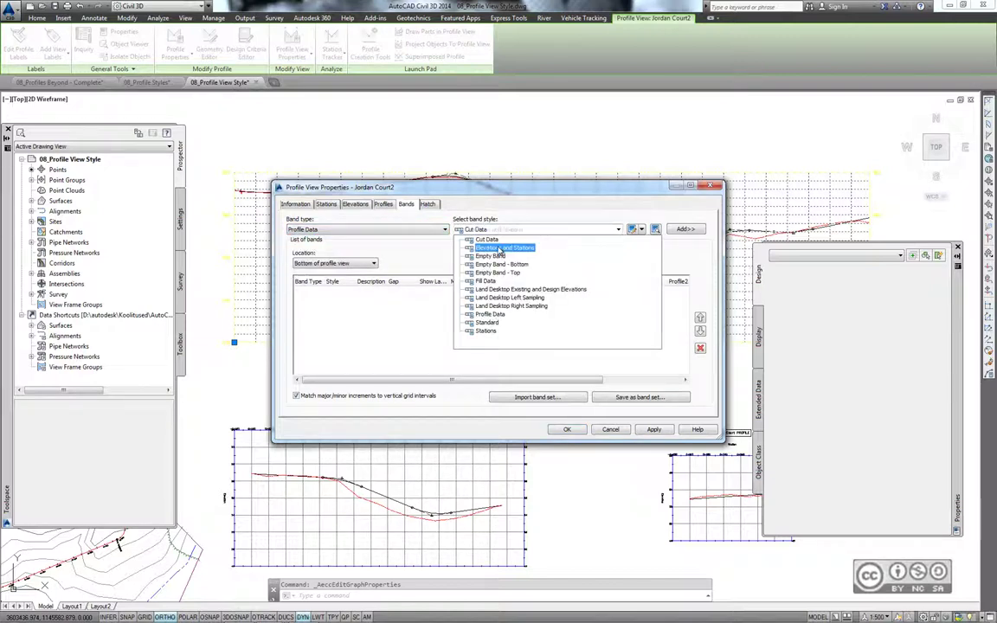
{"action": "left_click", "coordinate": [502, 248]}
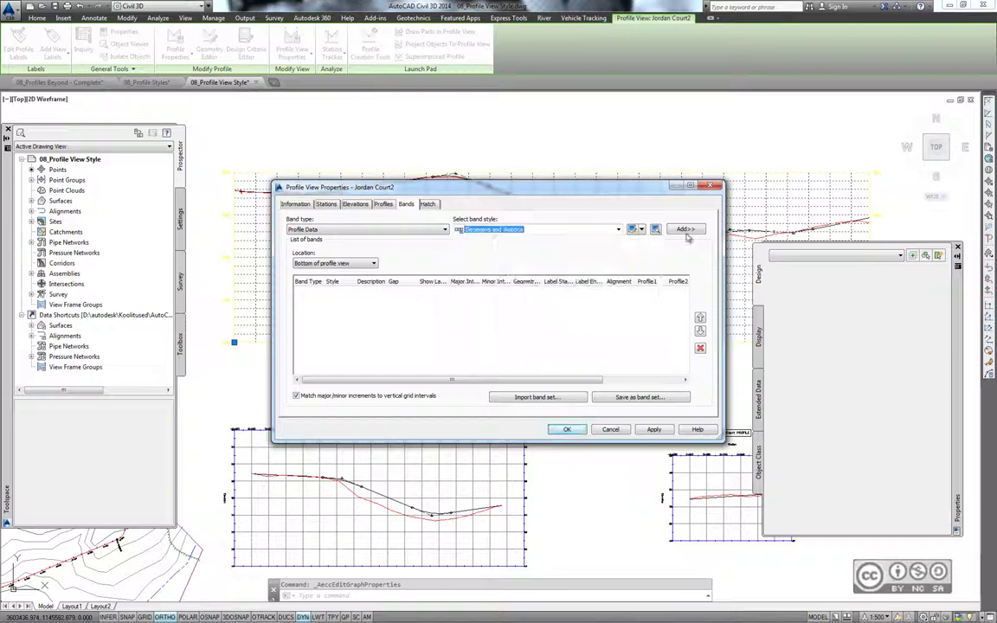
{"action": "left_click", "coordinate": [683, 229]}
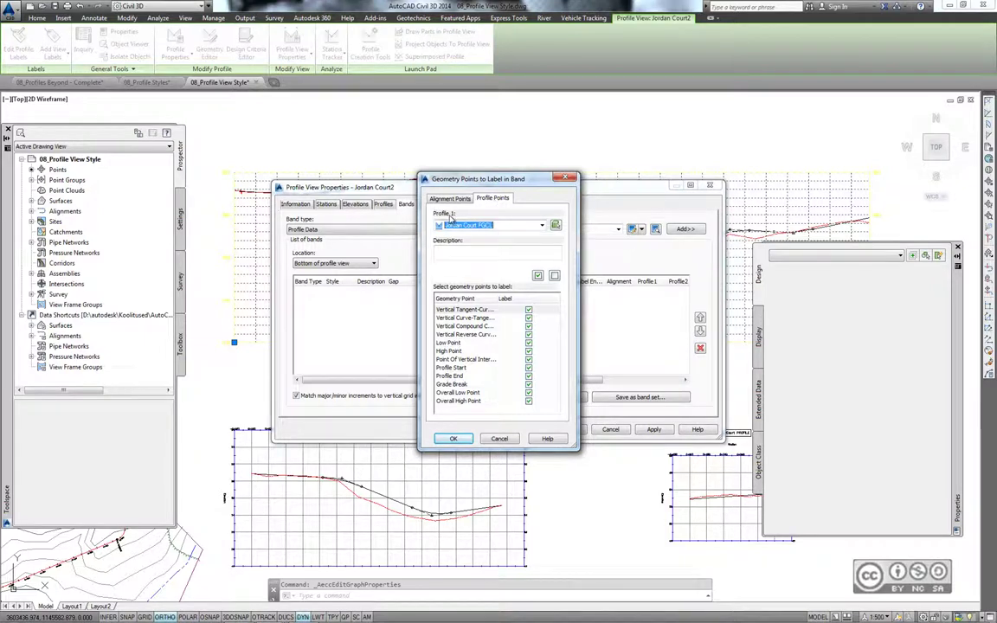
{"action": "left_click", "coordinate": [453, 225]}
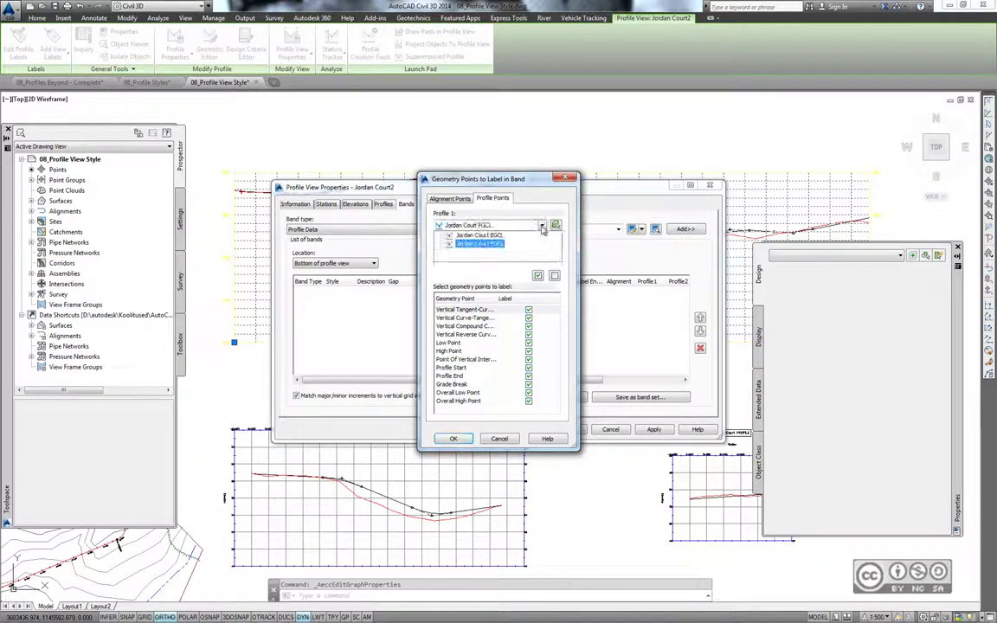
{"action": "left_click", "coordinate": [477, 236]}
{"action": "left_click", "coordinate": [453, 439]}
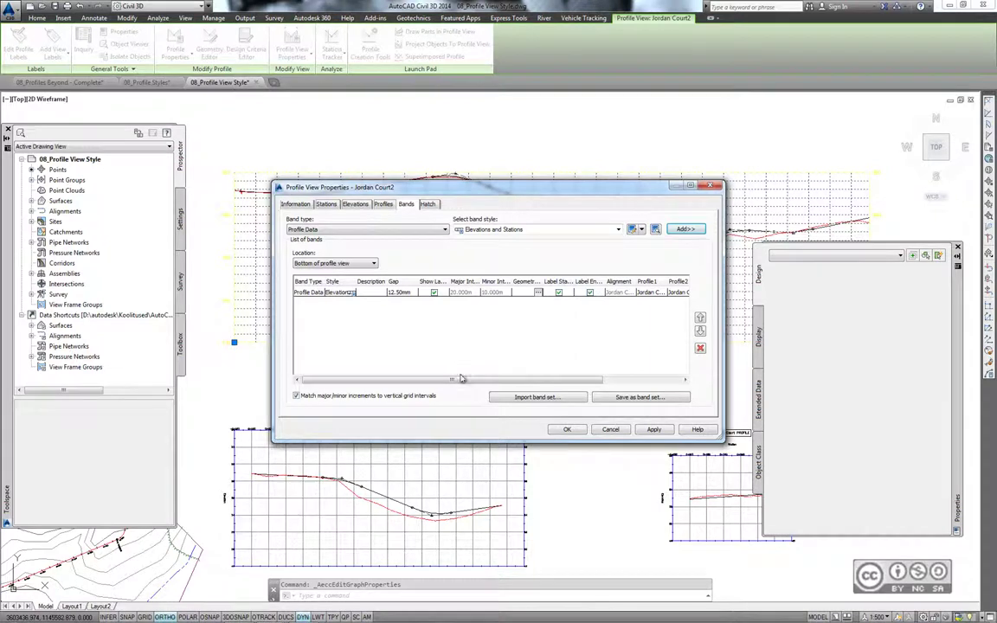
{"action": "left_click_drag", "start_coordinate": [461, 379], "coordinate": [571, 388]}
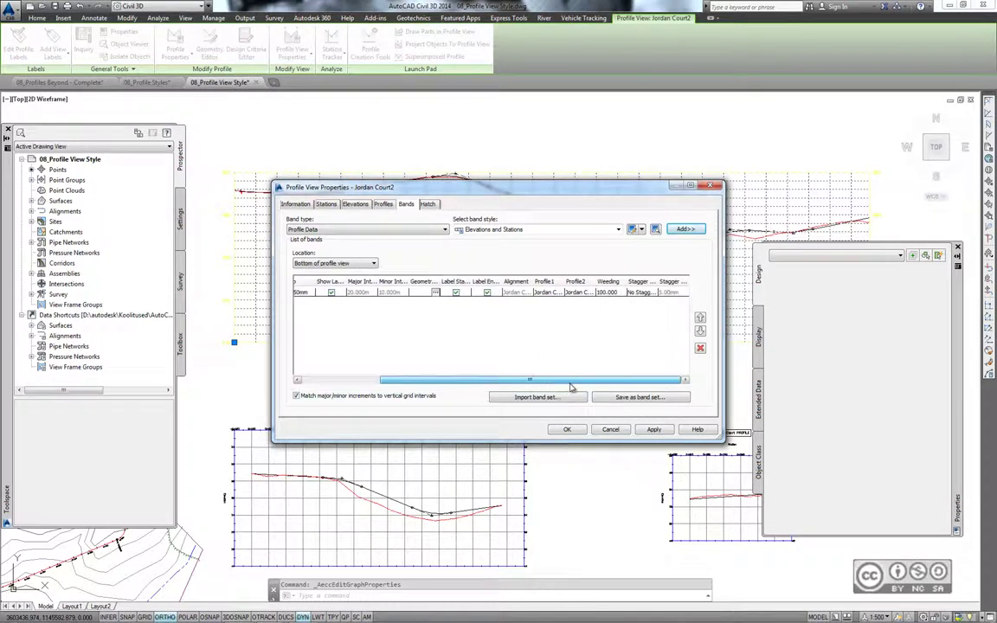
{"action": "left_click_drag", "start_coordinate": [596, 282], "coordinate": [620, 283]}
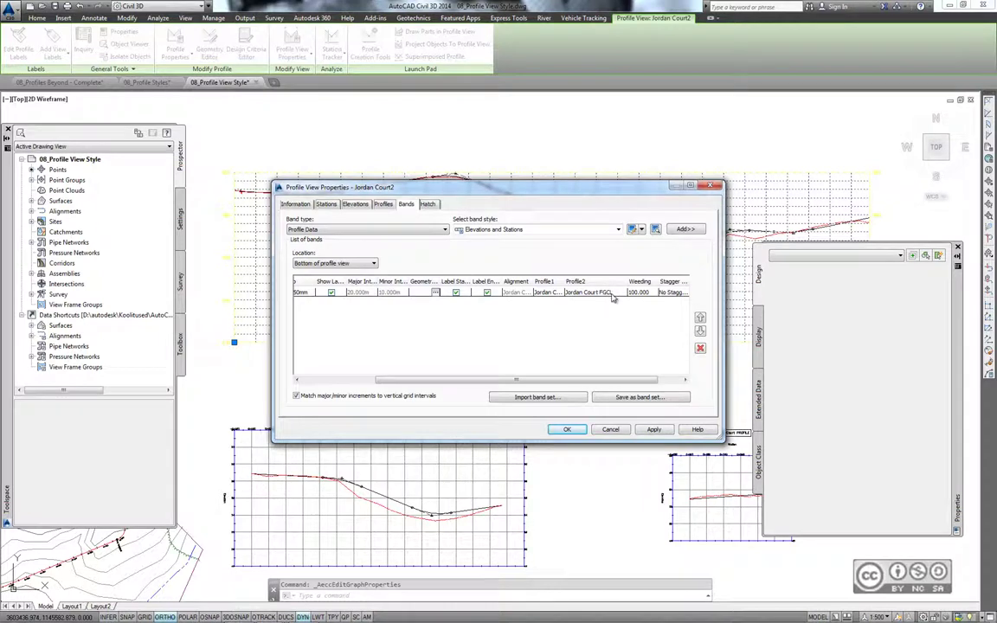
{"action": "left_click", "coordinate": [569, 430]}
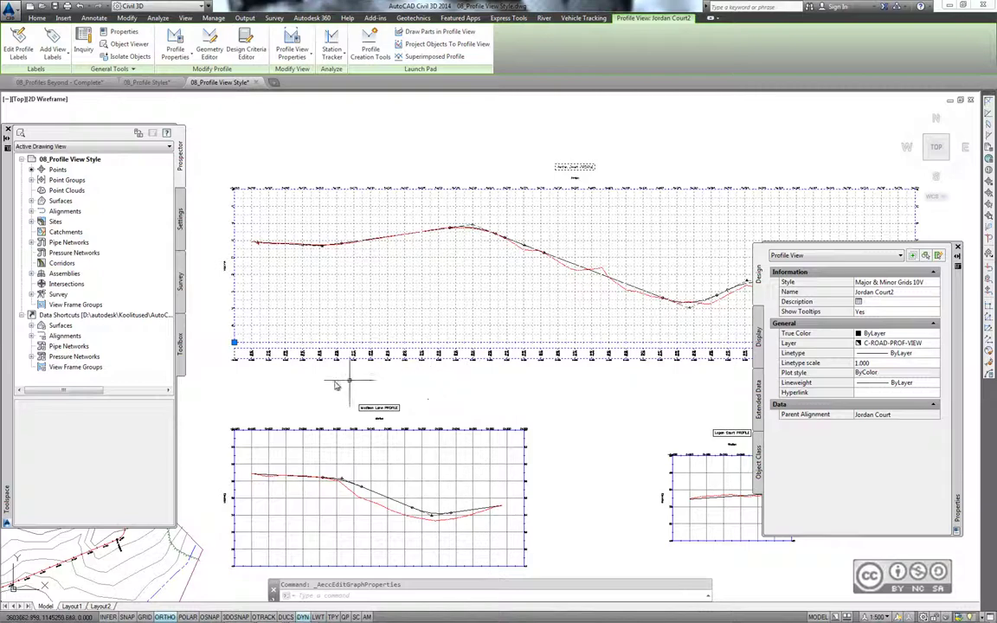
{"action": "scroll", "coordinate": [317, 379], "scroll_direction": "up", "scroll_amount": 1}
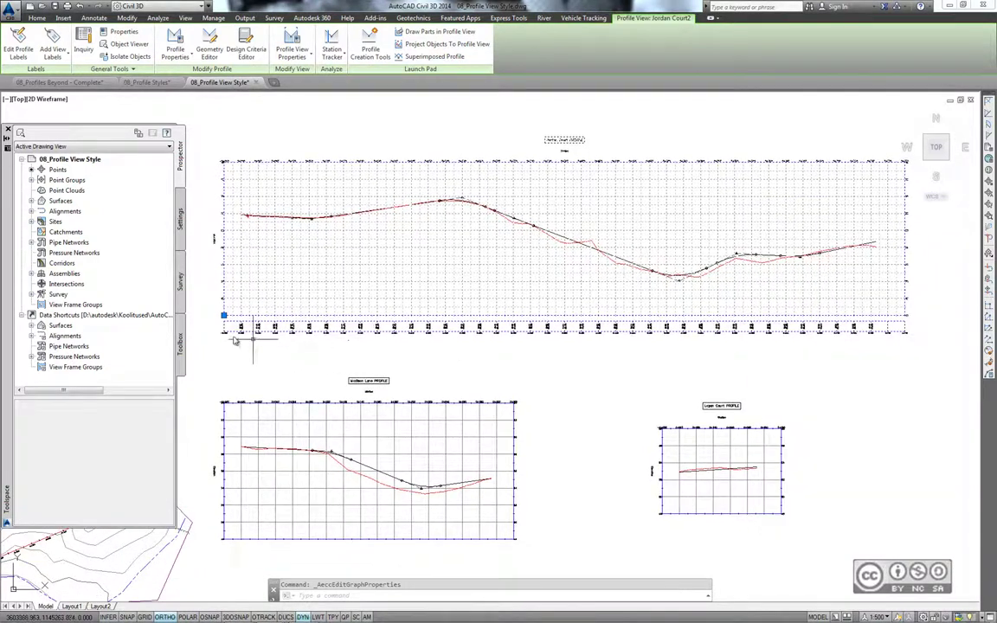
{"action": "scroll", "coordinate": [225, 331], "scroll_direction": "up", "scroll_amount": 4}
{"action": "middle_click_drag", "start_coordinate": [225, 337], "coordinate": [351, 370]}
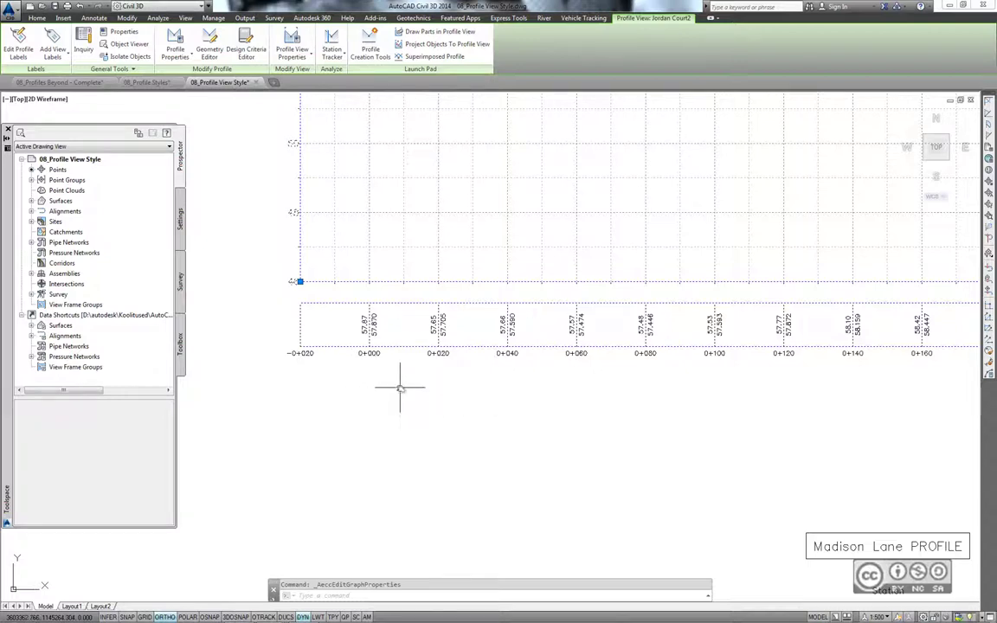
{"action": "mouse_move", "coordinate": [399, 388]}
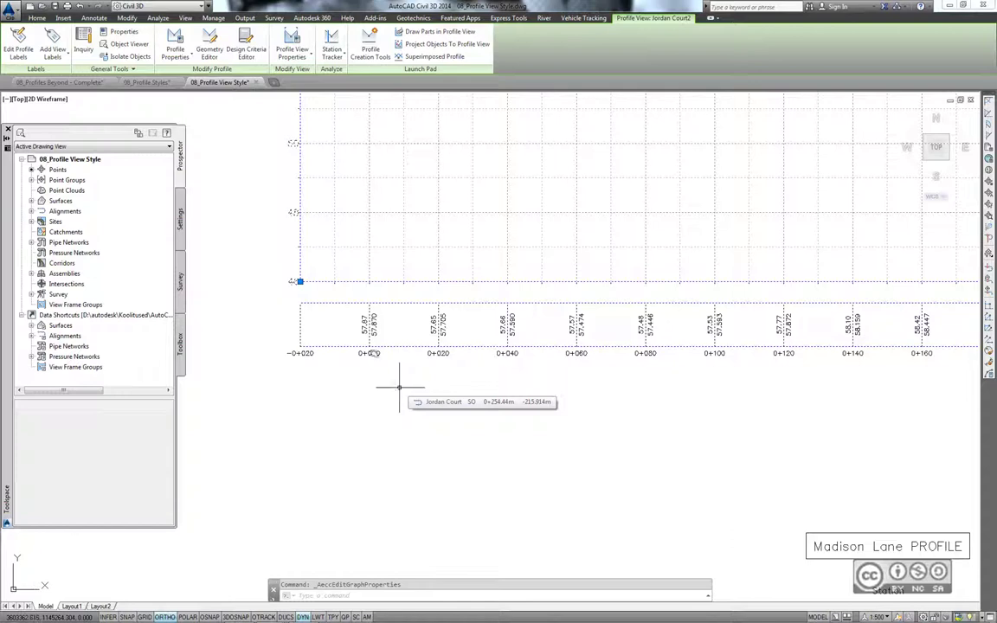
{"action": "scroll", "coordinate": [328, 317], "scroll_direction": "up", "scroll_amount": 2}
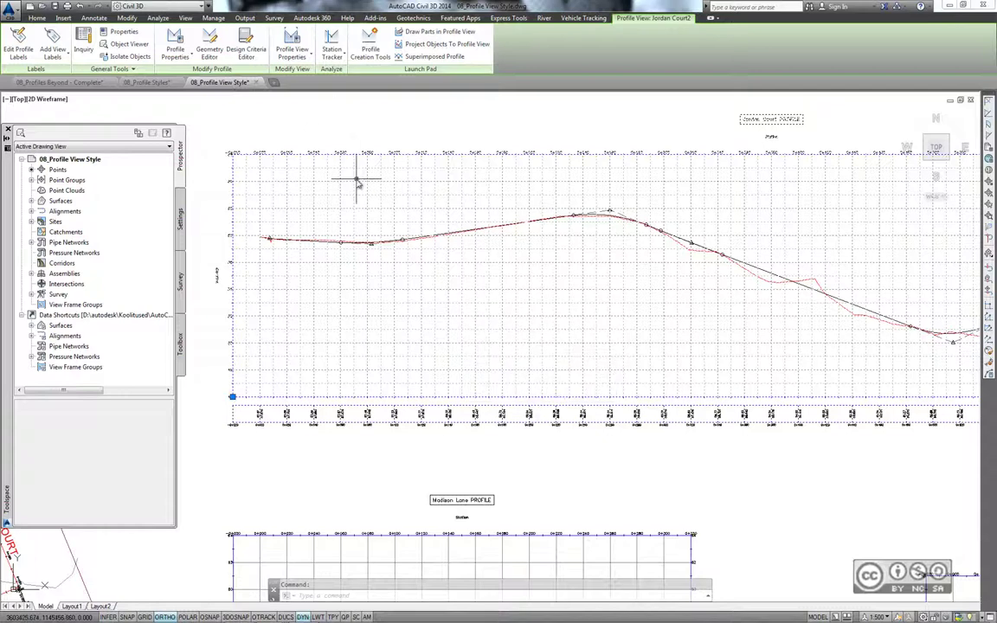
- Add a Horizontal Geometry band with the Geometry style to the Jordan Court profile view
{"action": "left_click", "coordinate": [293, 39]}
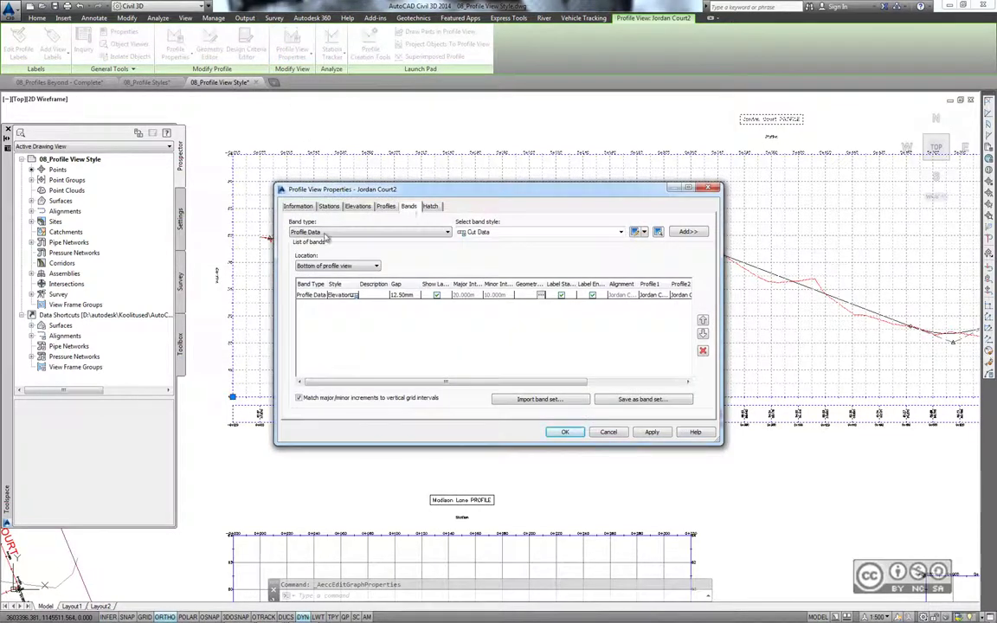
{"action": "left_click", "coordinate": [313, 232]}
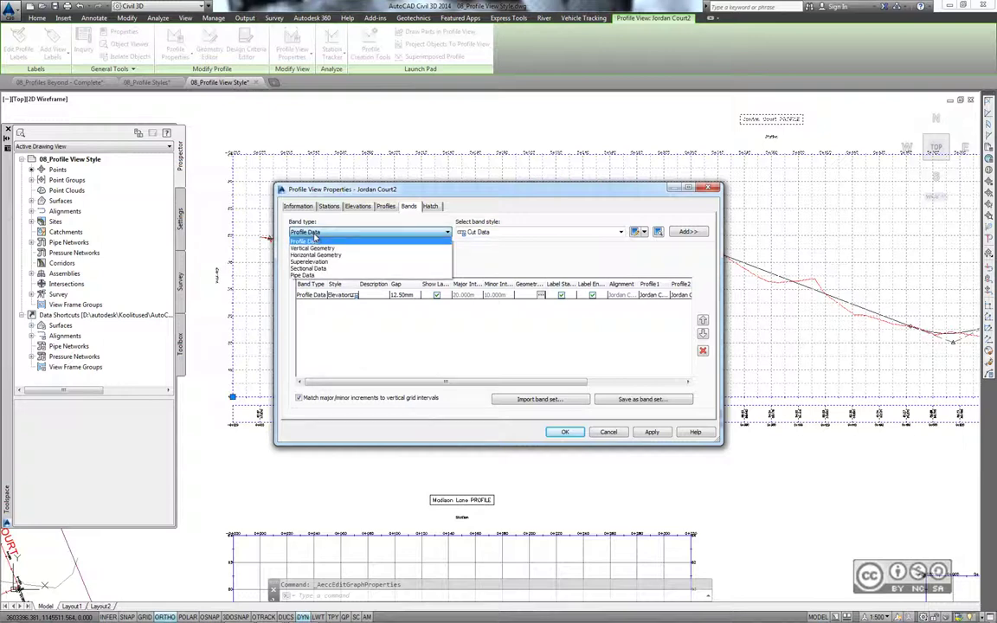
{"action": "left_click", "coordinate": [314, 256]}
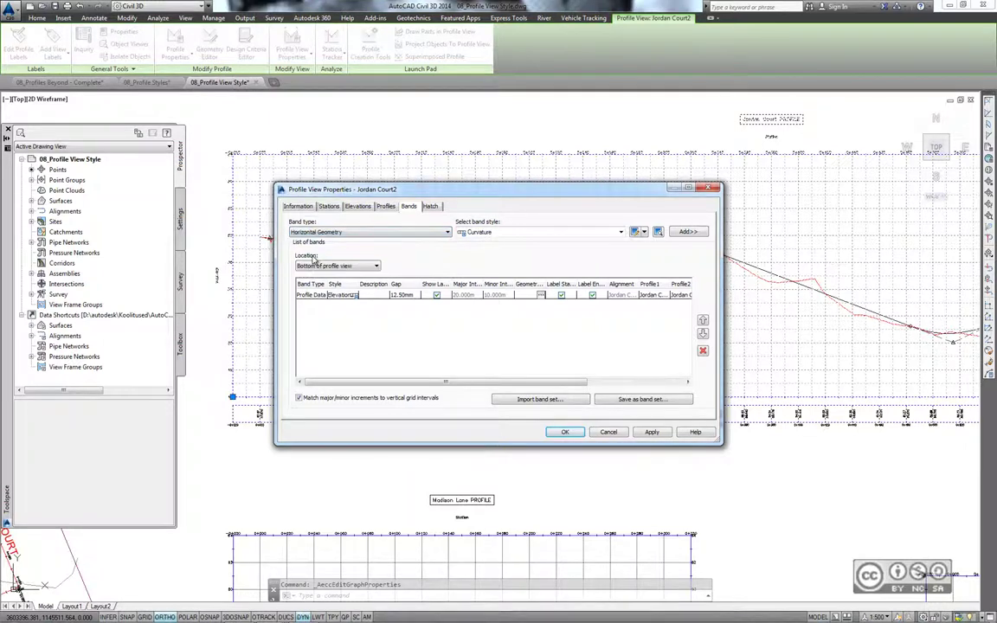
{"action": "left_click", "coordinate": [495, 231]}
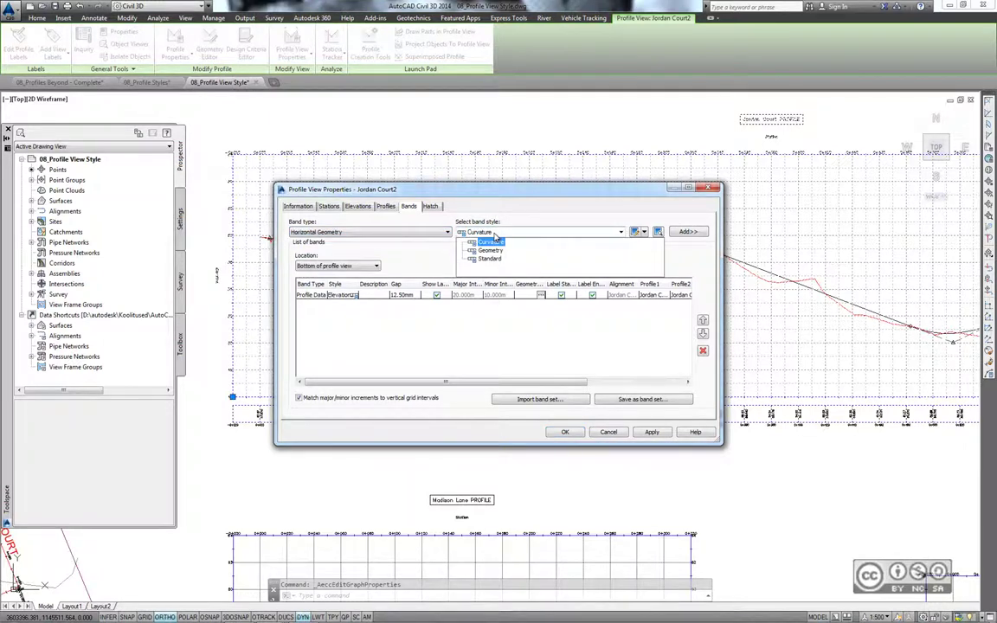
{"action": "left_click", "coordinate": [495, 251]}
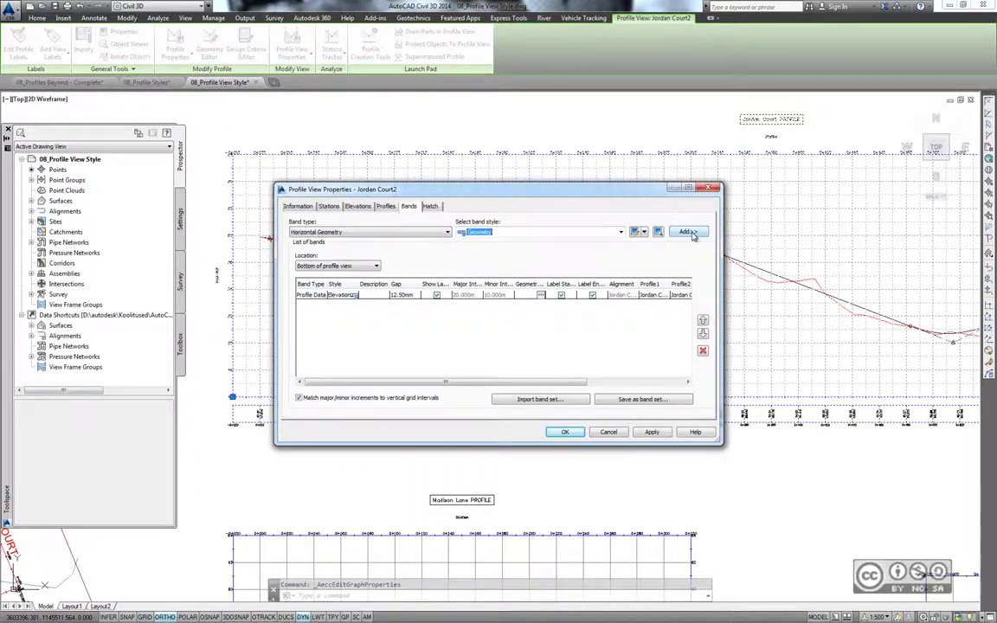
{"action": "left_click", "coordinate": [689, 232]}
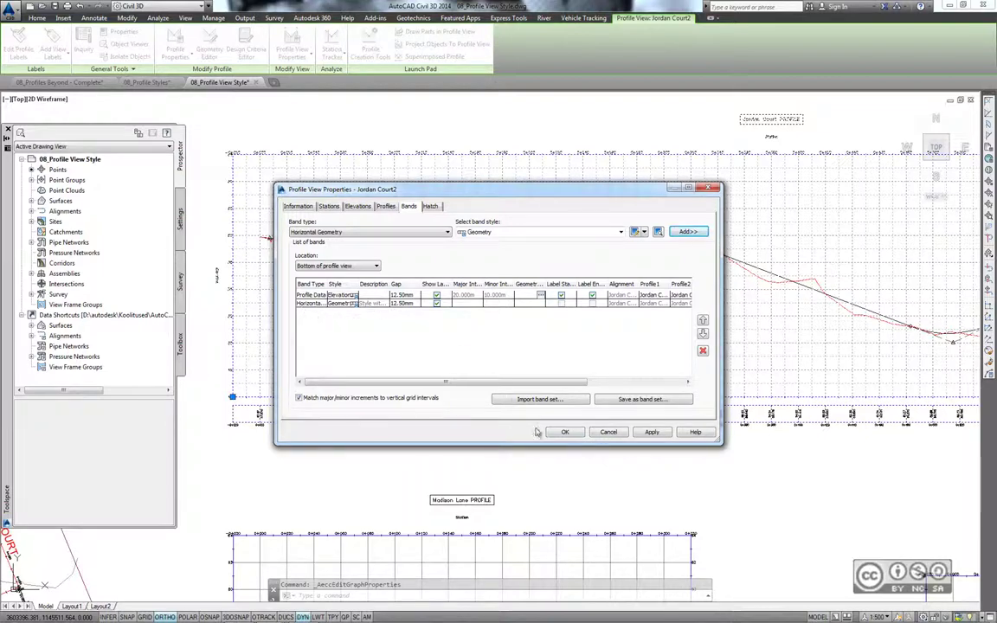
{"action": "left_click", "coordinate": [566, 433]}
{"action": "middle_click_drag", "start_coordinate": [322, 465], "coordinate": [396, 401]}
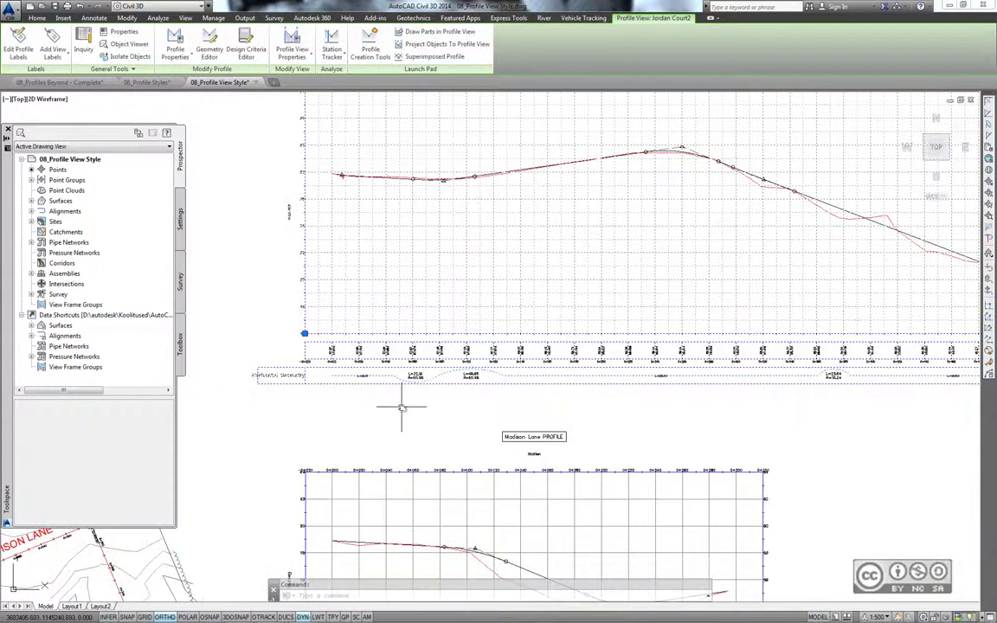
{"action": "key", "text": "Escape"}
{"action": "scroll", "coordinate": [317, 398], "scroll_direction": "up", "scroll_amount": 2}
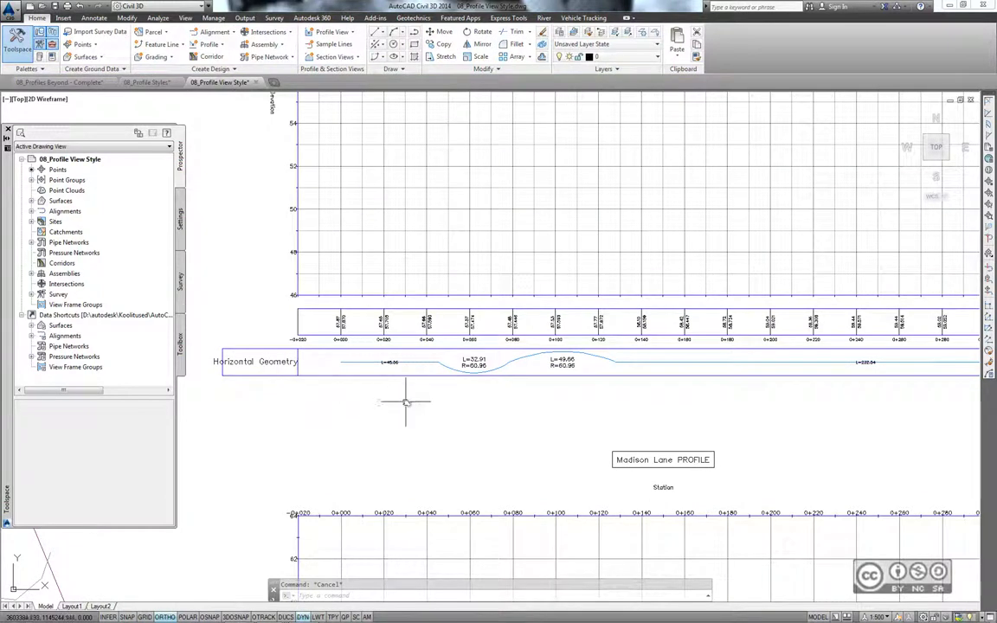
{"action": "left_click", "coordinate": [525, 365]}
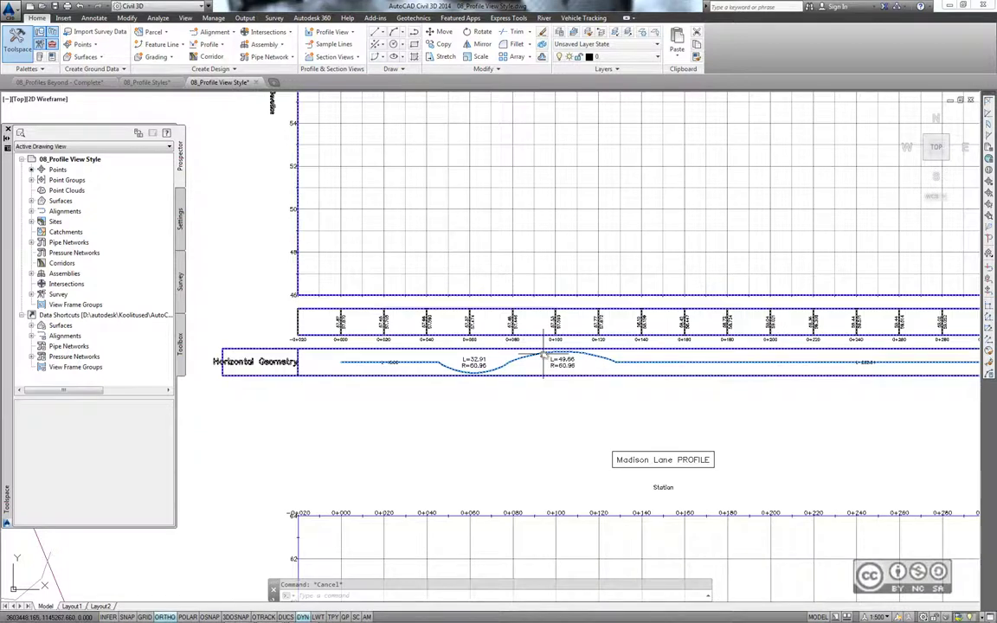
{"action": "key", "text": "Escape"}
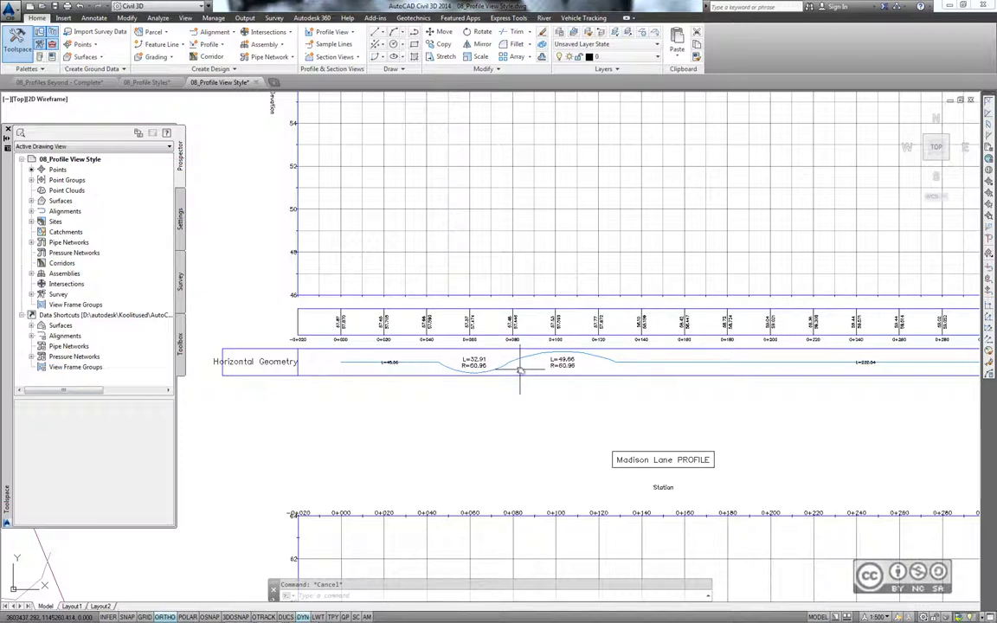
{"action": "scroll", "coordinate": [517, 367], "scroll_direction": "up", "scroll_amount": 2}
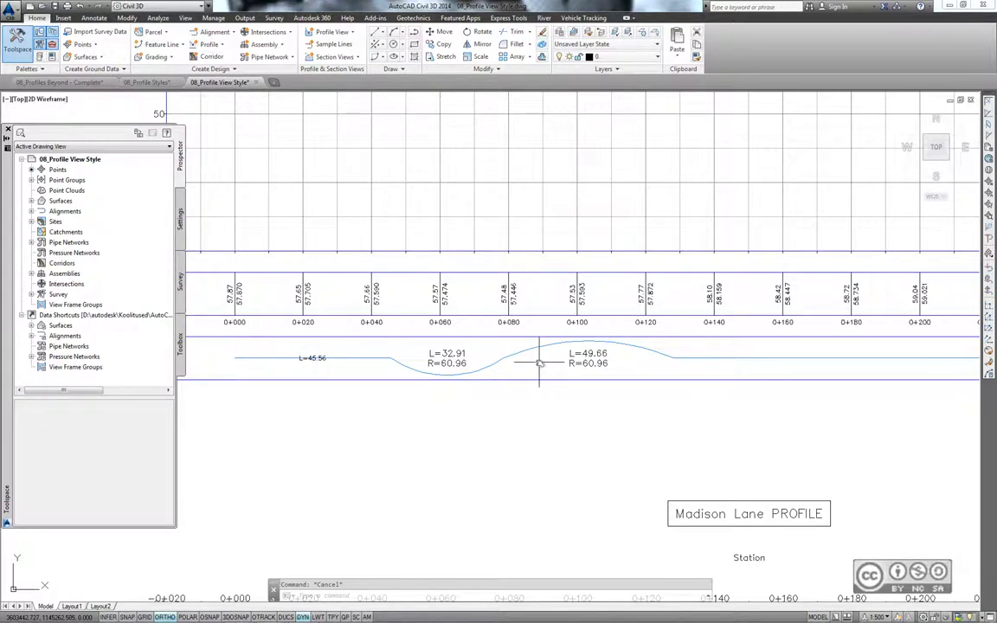
{"action": "scroll", "coordinate": [541, 364], "scroll_direction": "down", "scroll_amount": 3}
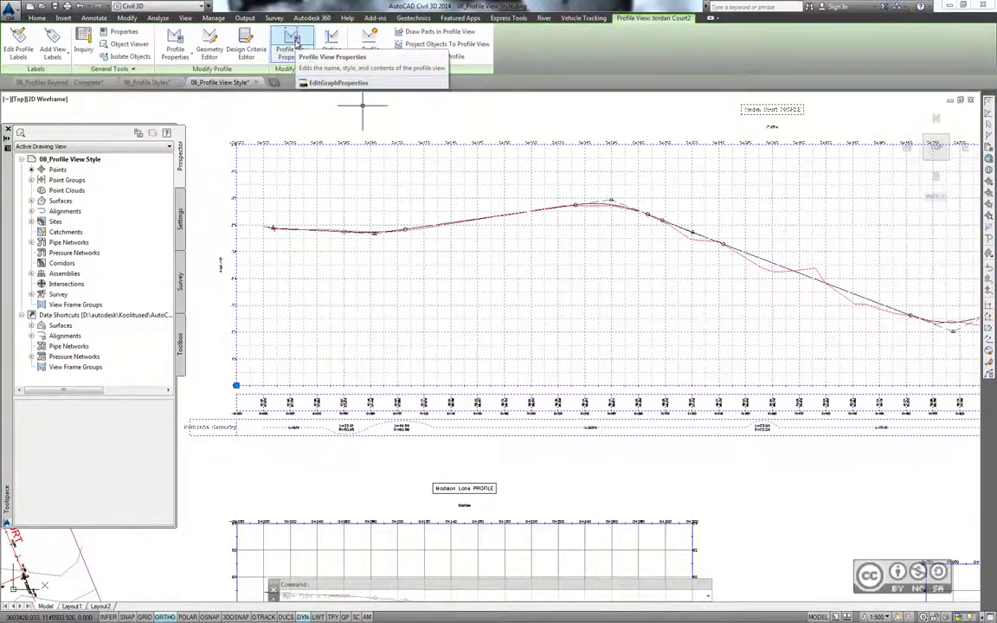
- Remove the Horizontal Geometry band from the Jordan Court profile view's bands
{"action": "left_click", "coordinate": [295, 42]}
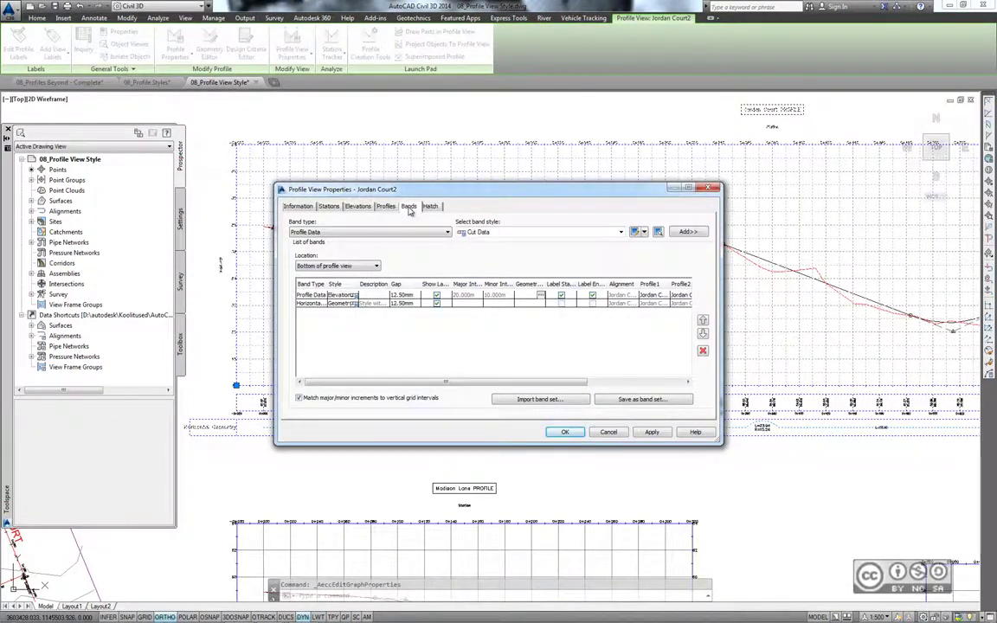
{"action": "left_click_drag", "start_coordinate": [328, 284], "coordinate": [365, 284]}
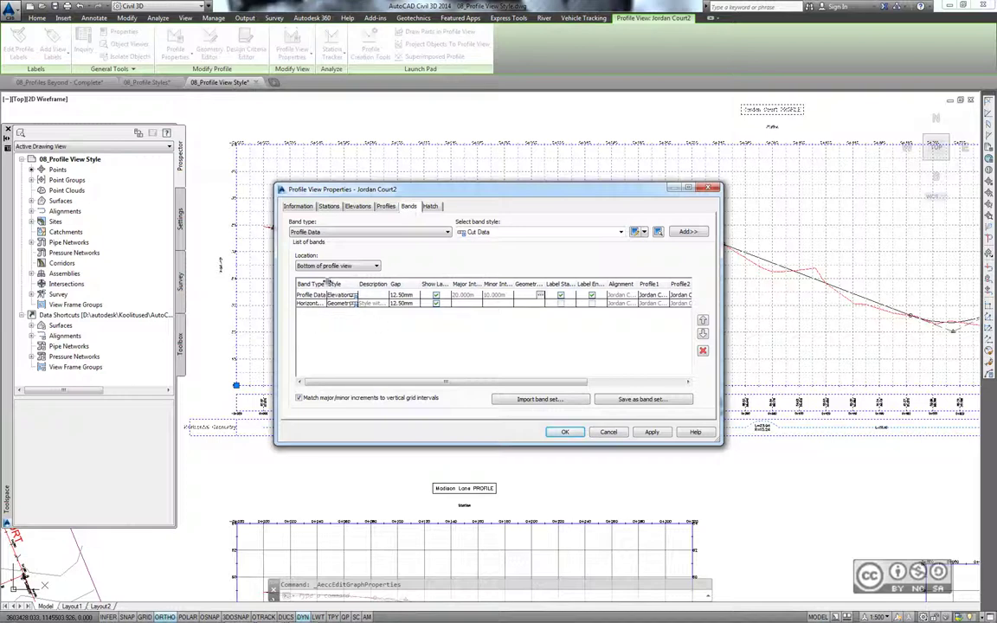
{"action": "left_click", "coordinate": [338, 304]}
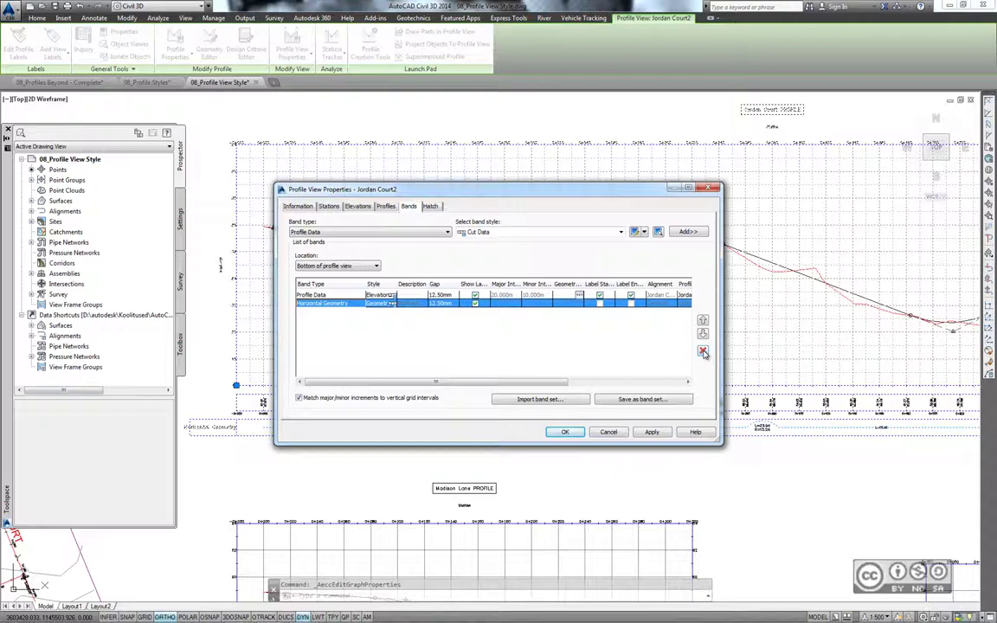
{"action": "left_click", "coordinate": [703, 353]}
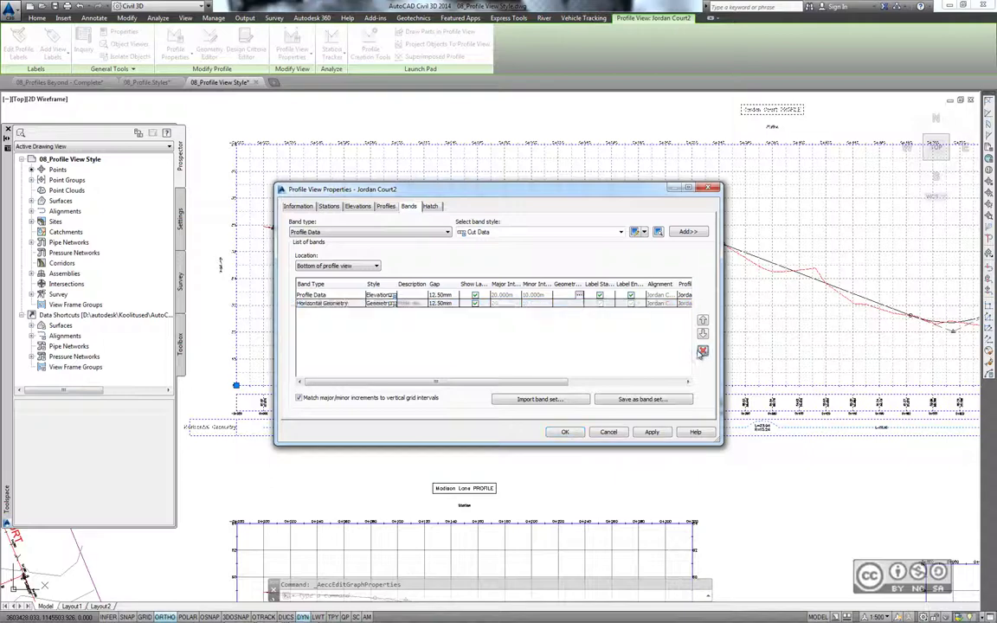
{"action": "left_click", "coordinate": [565, 433]}
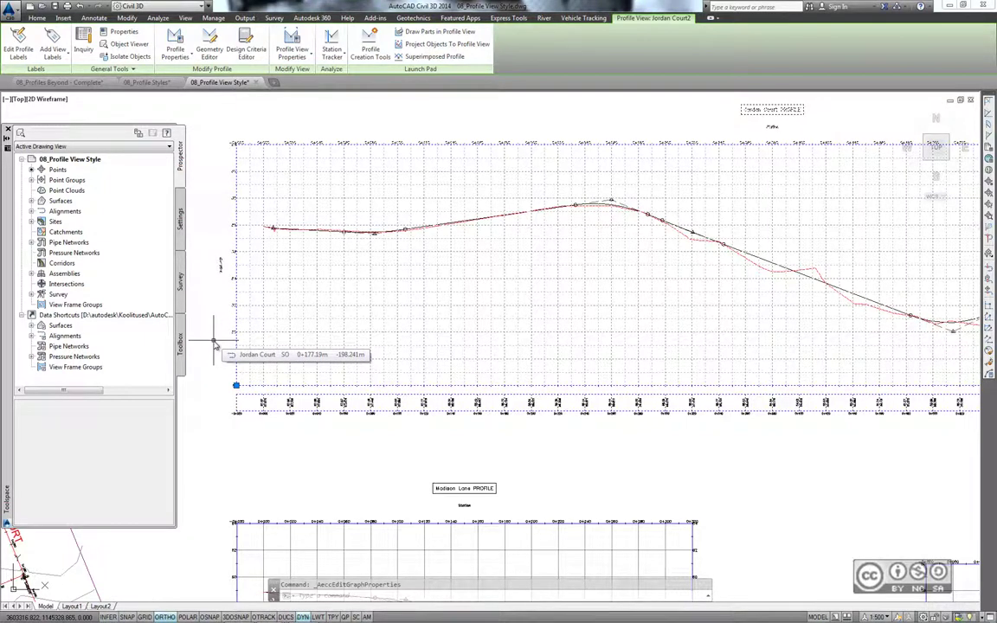
- Deselect the Jordan Court profile view with Esc
{"action": "key", "text": "Escape"}
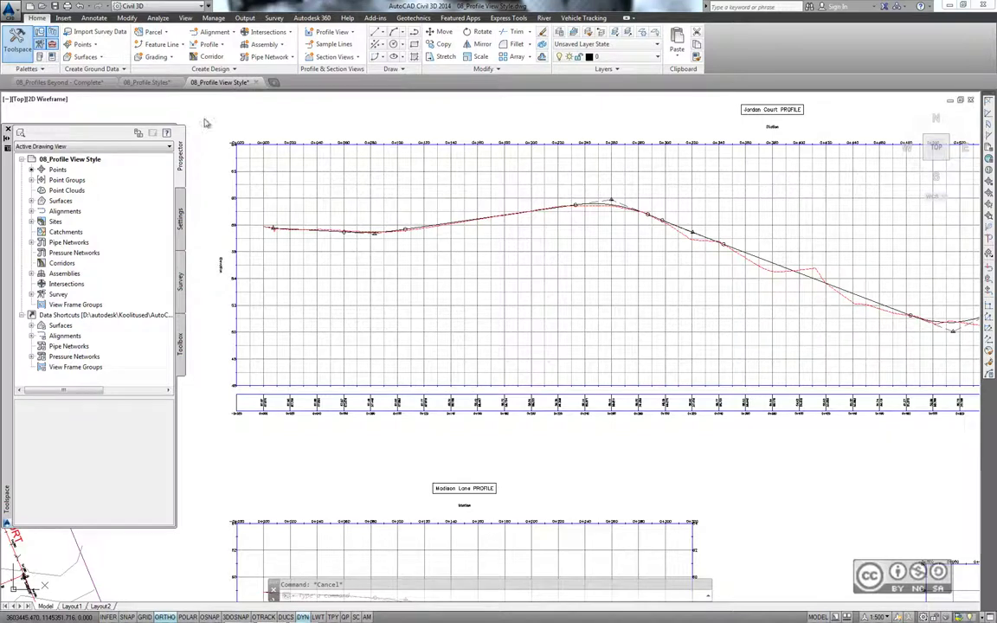
- Open the drawing 08_Profile Labels.dwg
{"action": "left_click", "coordinate": [41, 7]}
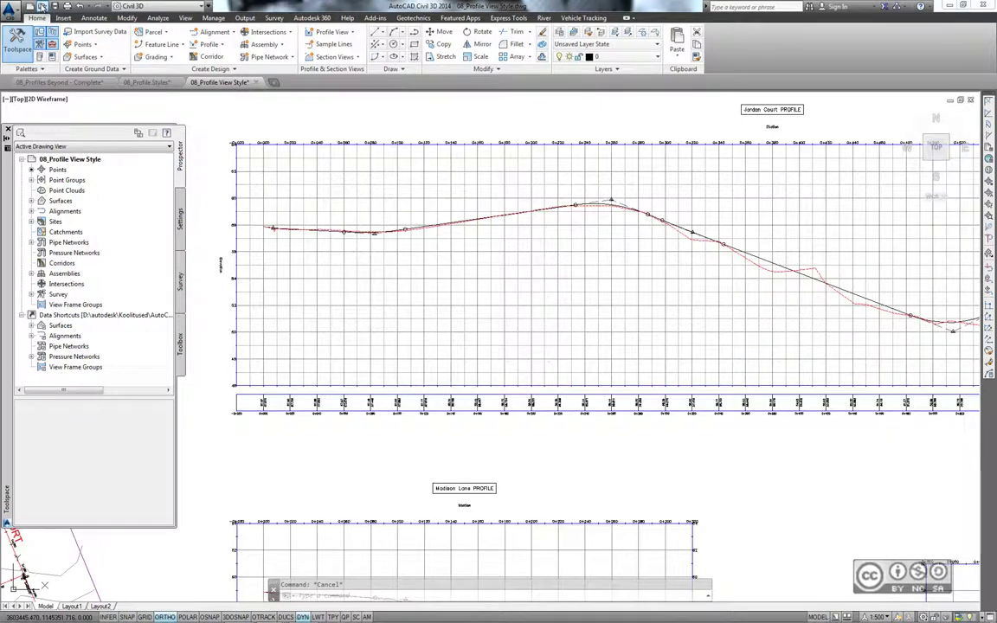
{"action": "left_click", "coordinate": [232, 297]}
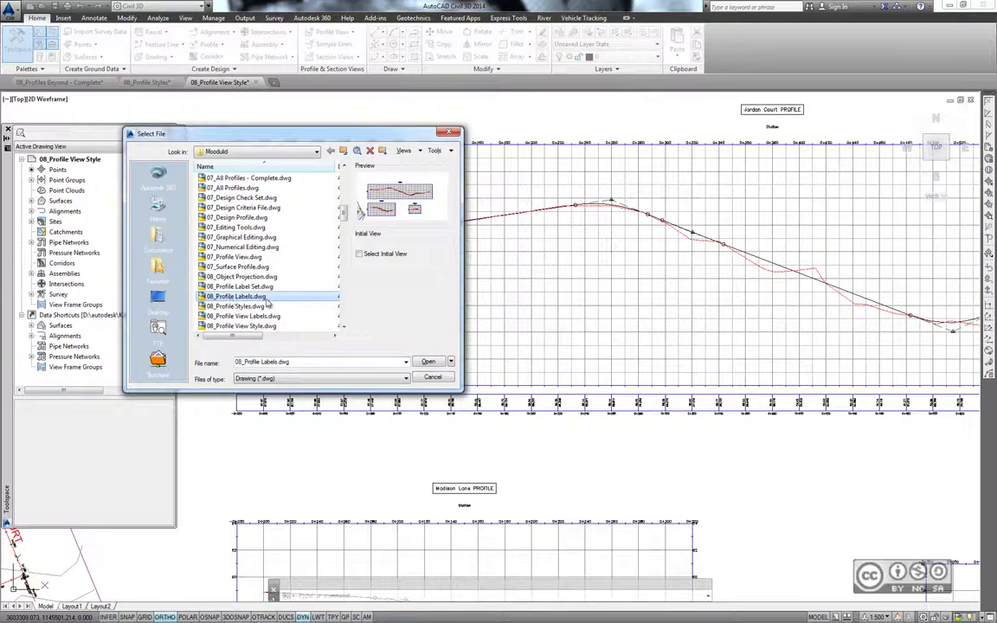
{"action": "left_click", "coordinate": [429, 361]}
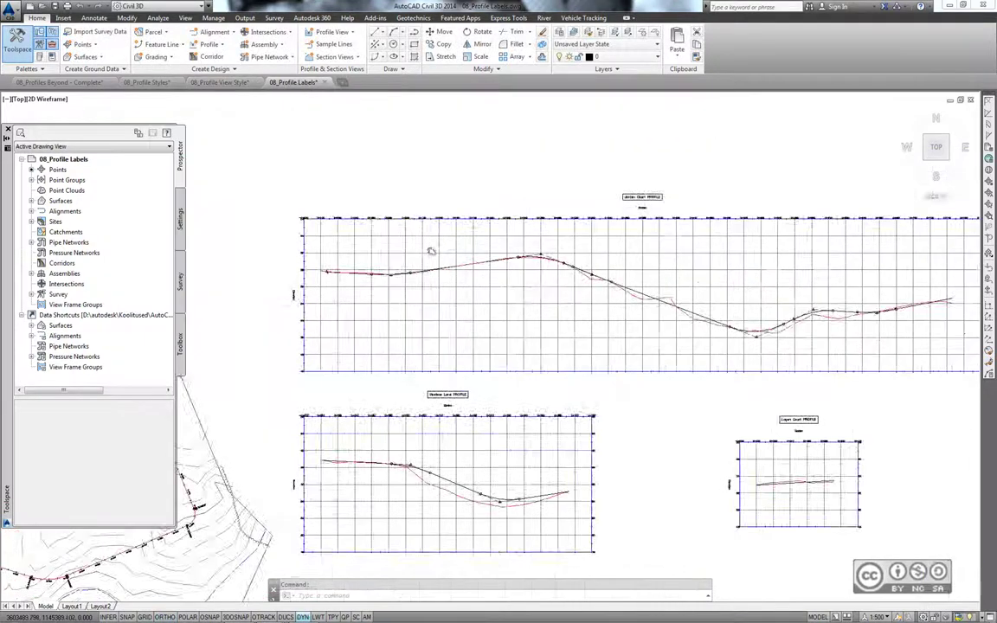
- Zoom in and select the Jordan Court FGCL design profile
{"action": "scroll", "coordinate": [433, 249], "scroll_direction": "up", "scroll_amount": 3}
{"action": "scroll", "coordinate": [519, 277], "scroll_direction": "up", "scroll_amount": 2}
{"action": "scroll", "coordinate": [673, 322], "scroll_direction": "up", "scroll_amount": 2}
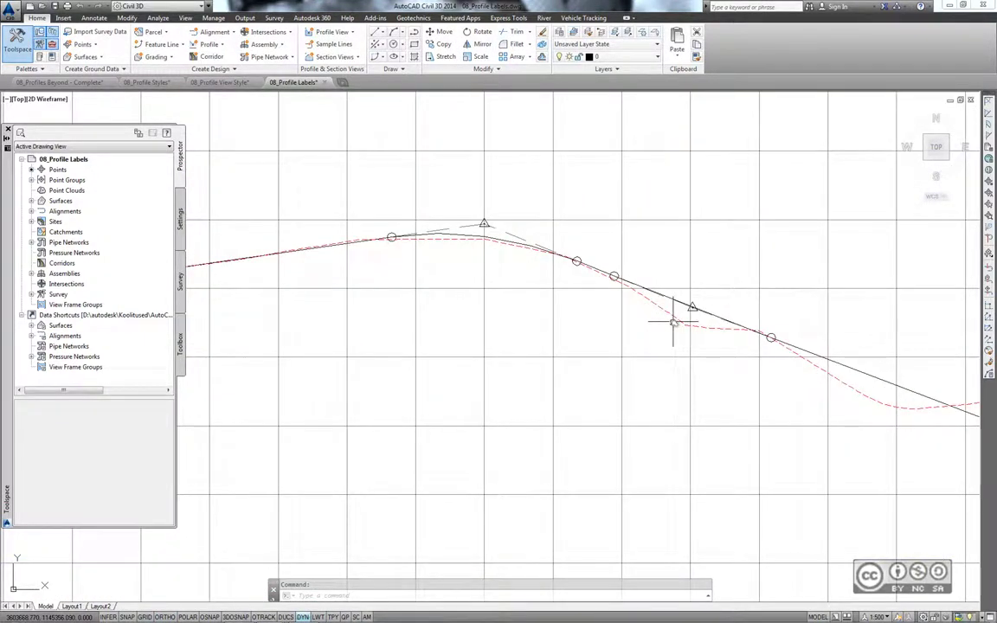
{"action": "left_click", "coordinate": [458, 234]}
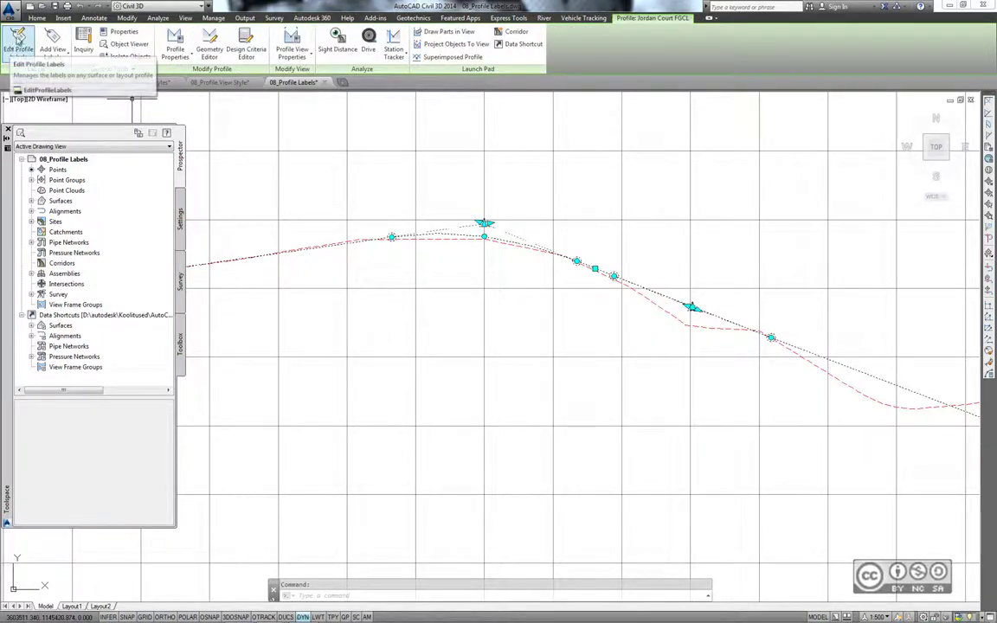
- Label the Jordan Court FGCL crest curves with the Crest Only label style
{"action": "left_click", "coordinate": [17, 37]}
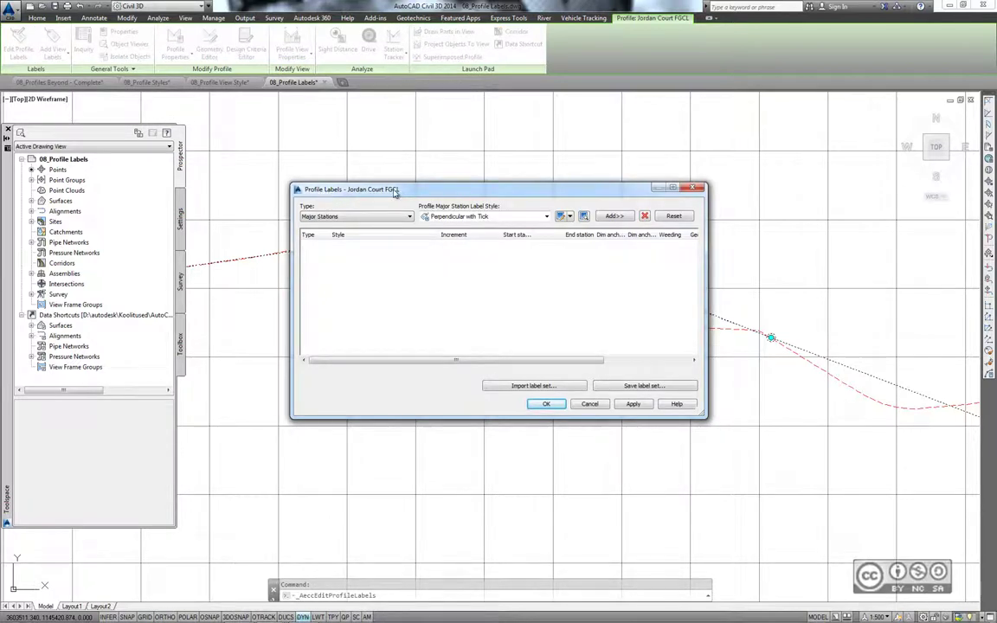
{"action": "left_click", "coordinate": [316, 216]}
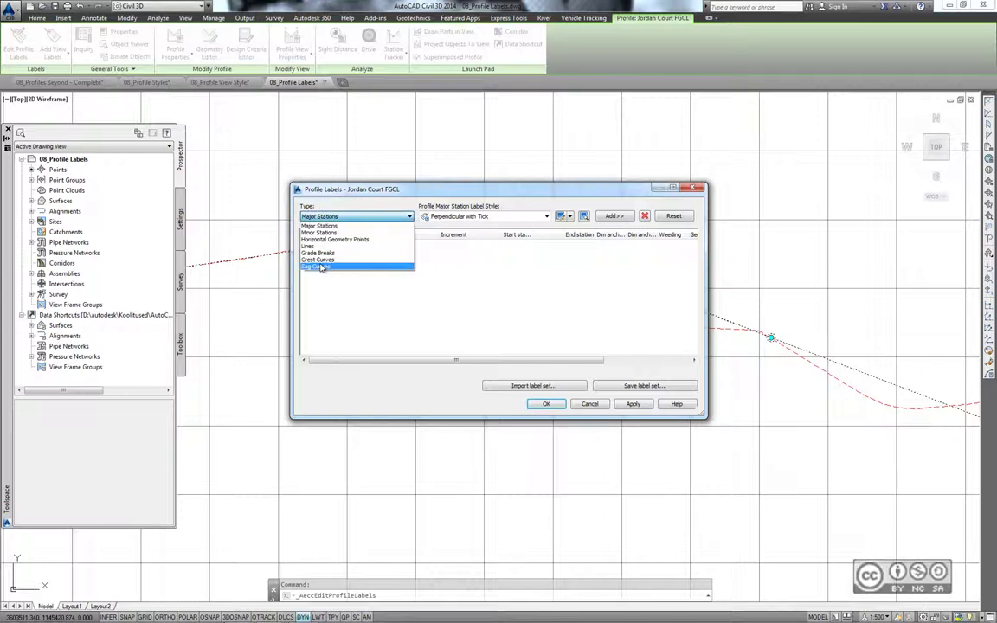
{"action": "left_click", "coordinate": [320, 261]}
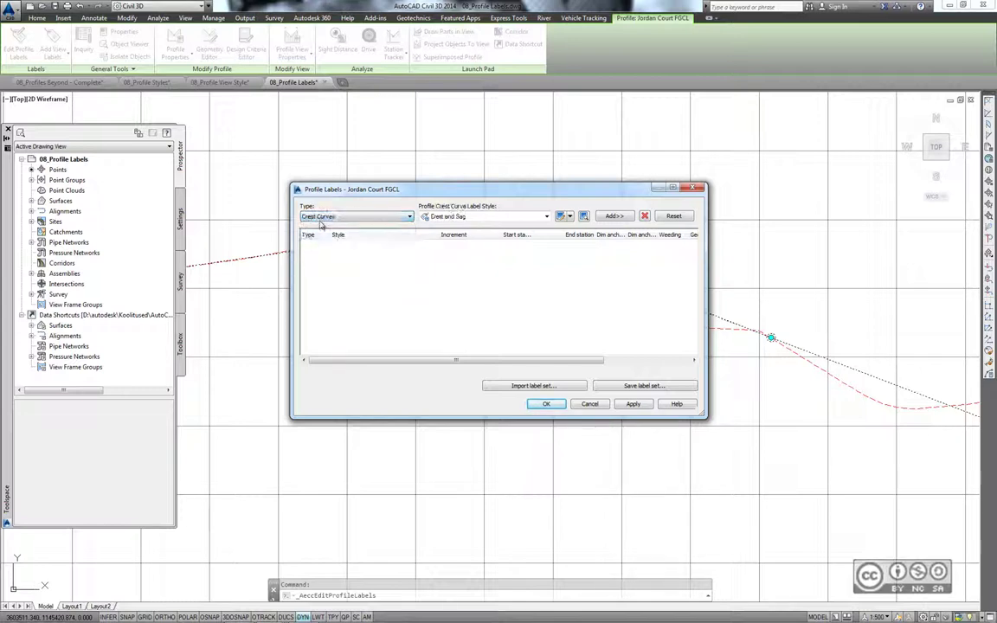
{"action": "left_click", "coordinate": [476, 216]}
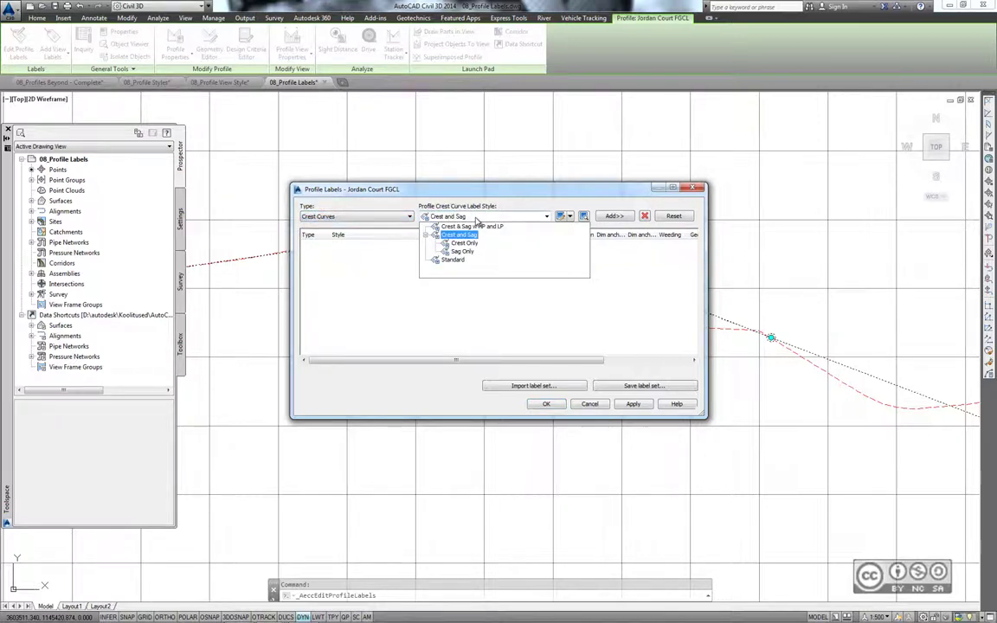
{"action": "left_click", "coordinate": [464, 243]}
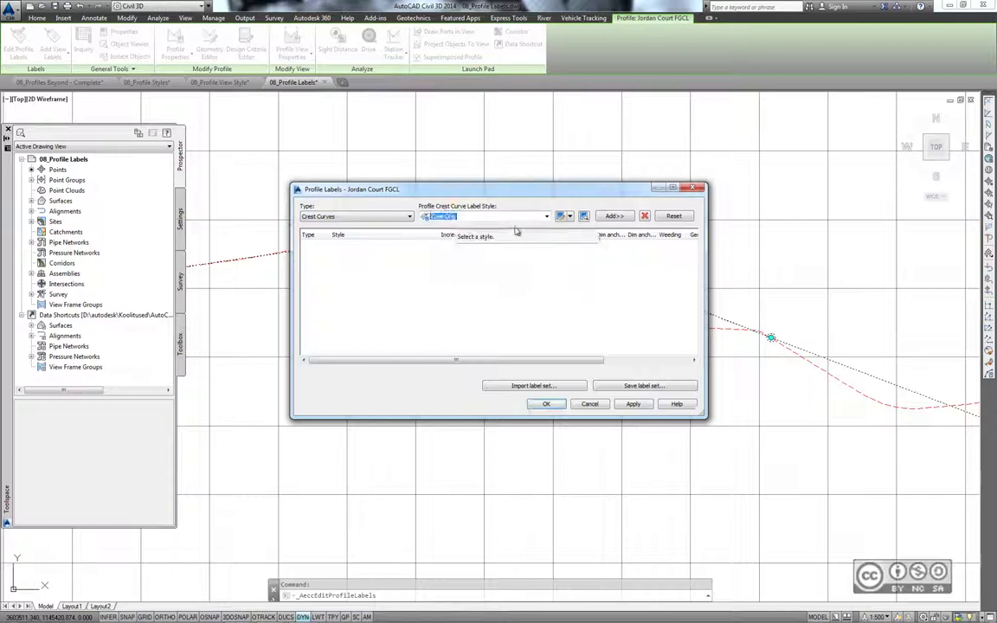
{"action": "left_click", "coordinate": [613, 218]}
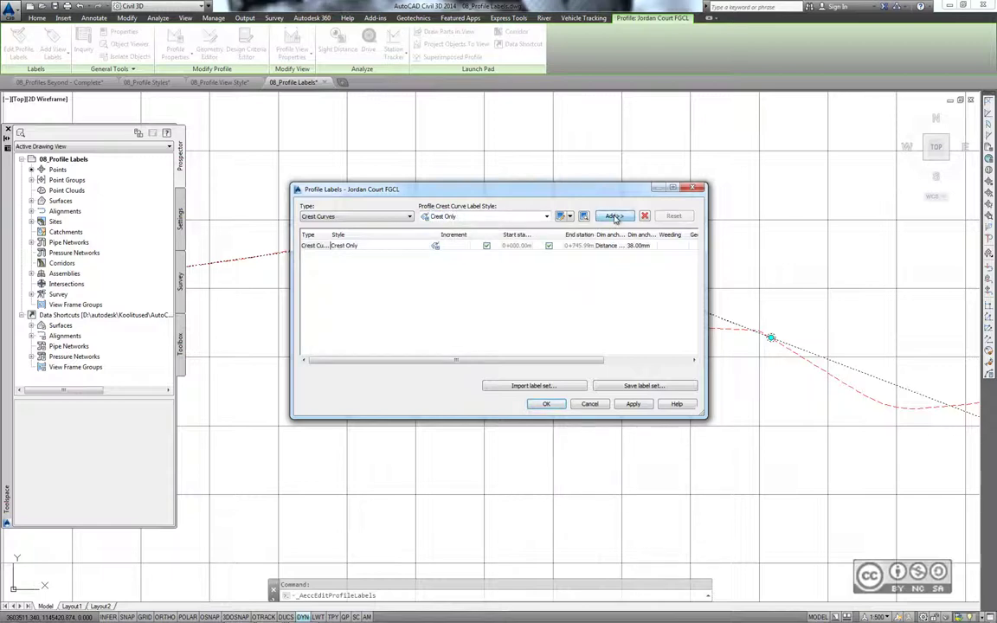
{"action": "left_click", "coordinate": [544, 404]}
{"action": "scroll", "coordinate": [600, 321], "scroll_direction": "down", "scroll_amount": 2}
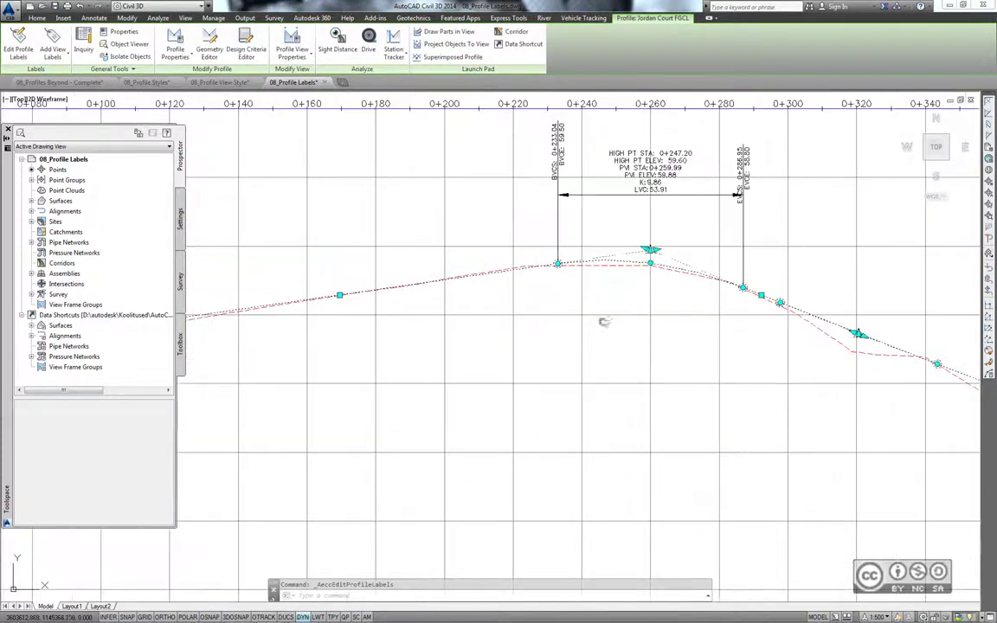
{"action": "scroll", "coordinate": [600, 322], "scroll_direction": "down", "scroll_amount": 1}
{"action": "scroll", "coordinate": [601, 322], "scroll_direction": "down", "scroll_amount": 1}
{"action": "middle_click_drag", "start_coordinate": [601, 322], "coordinate": [342, 302]}
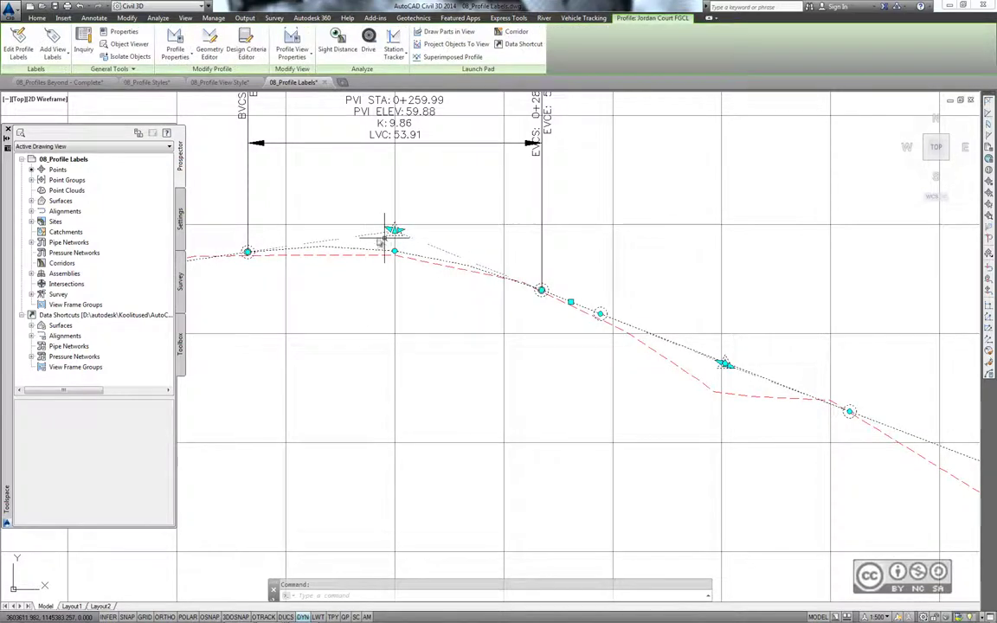
- Add Sag Only labels for the Jordan Court FGCL sag curves
{"action": "left_click", "coordinate": [10, 50]}
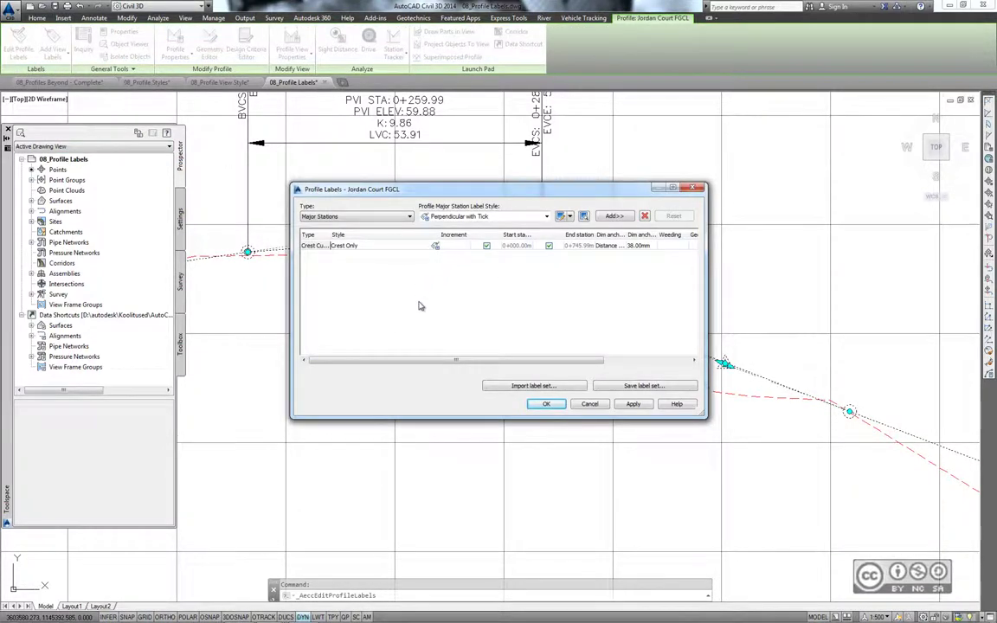
{"action": "left_click", "coordinate": [329, 217]}
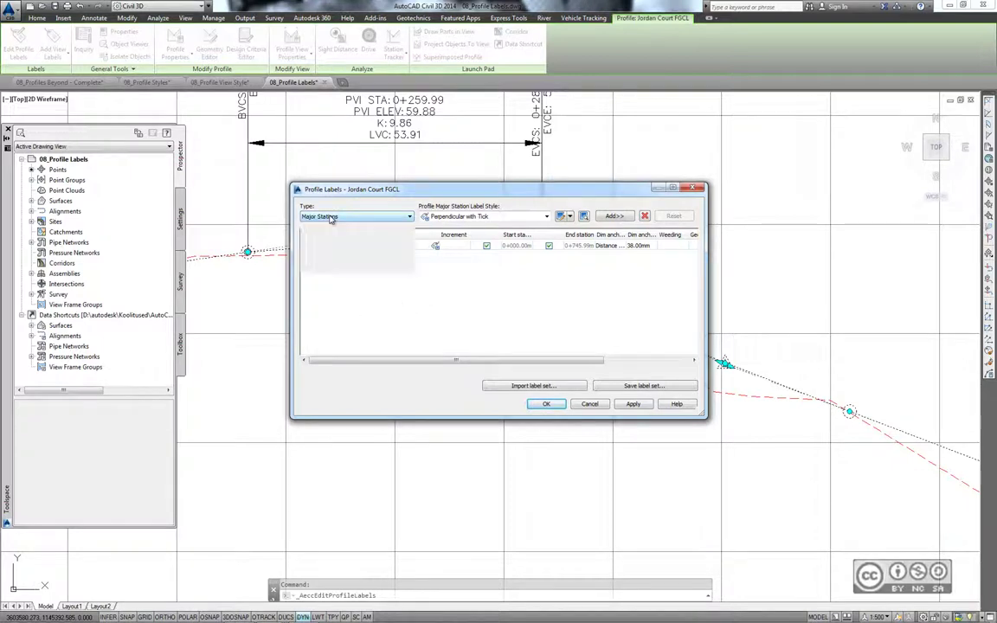
{"action": "left_click", "coordinate": [320, 241]}
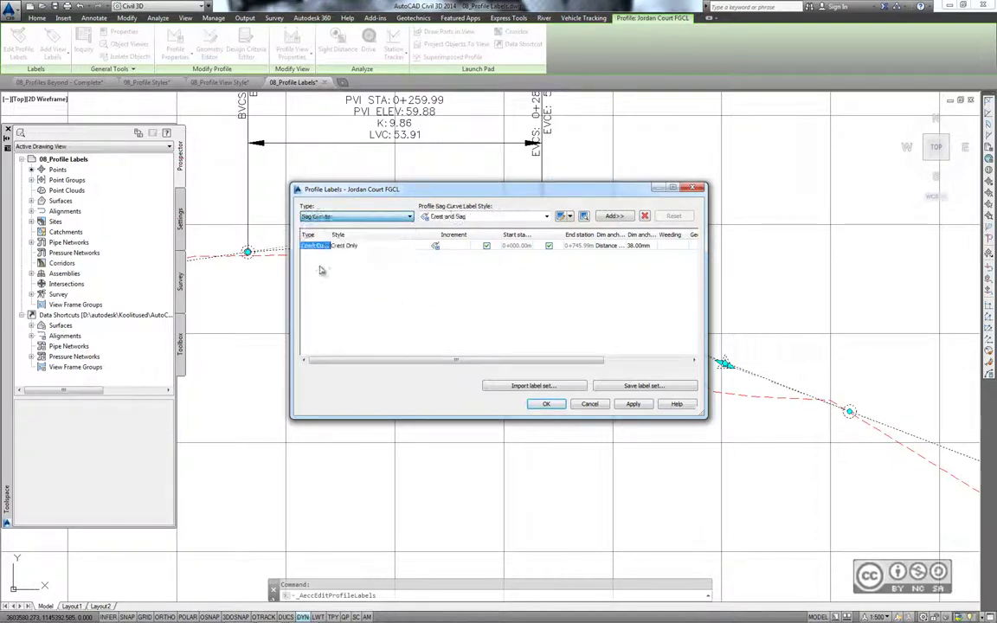
{"action": "left_click", "coordinate": [437, 217]}
{"action": "left_click", "coordinate": [461, 245]}
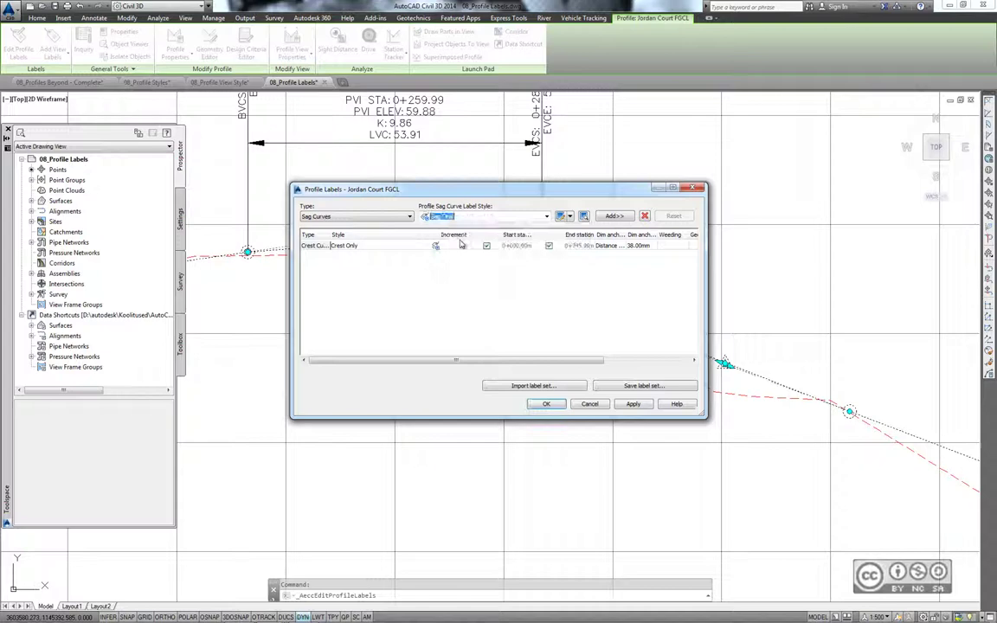
{"action": "left_click", "coordinate": [613, 215]}
- Add Percent Grade labels for the profile's tangent lines
{"action": "left_click", "coordinate": [370, 219]}
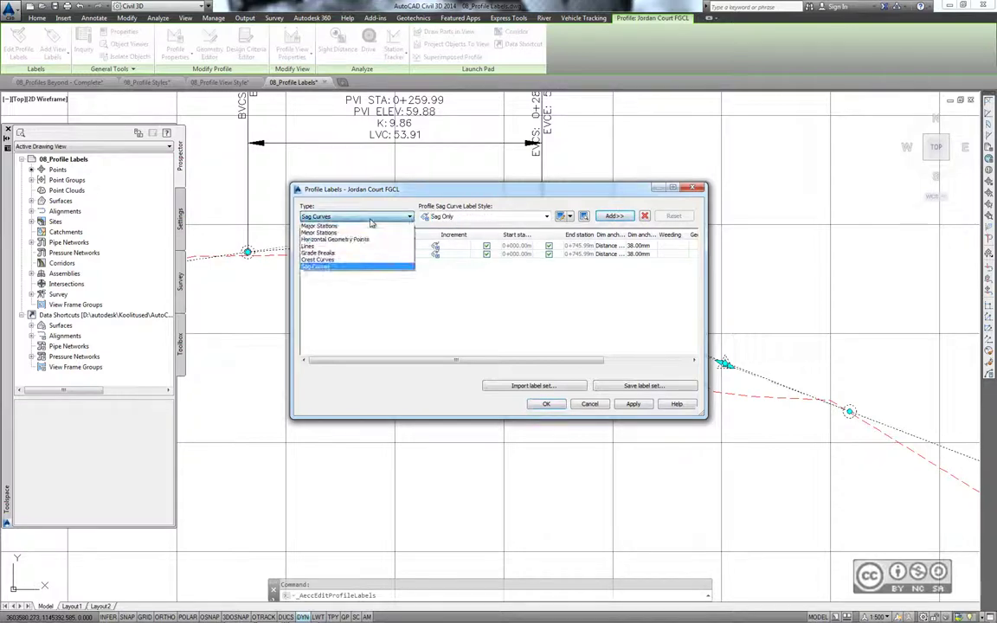
{"action": "left_click", "coordinate": [320, 245]}
{"action": "left_click", "coordinate": [476, 217]}
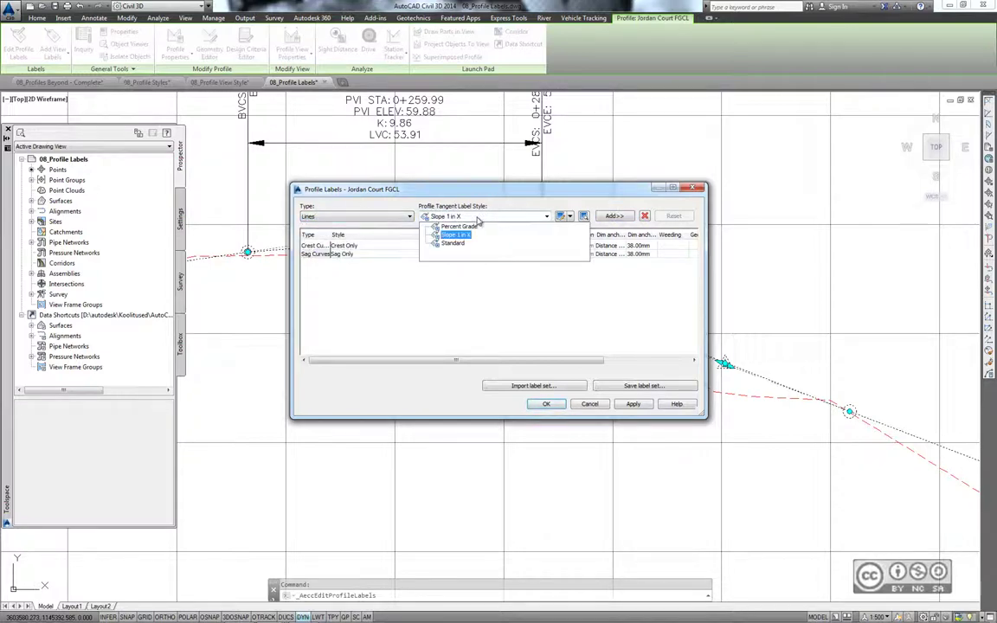
{"action": "left_click", "coordinate": [458, 226]}
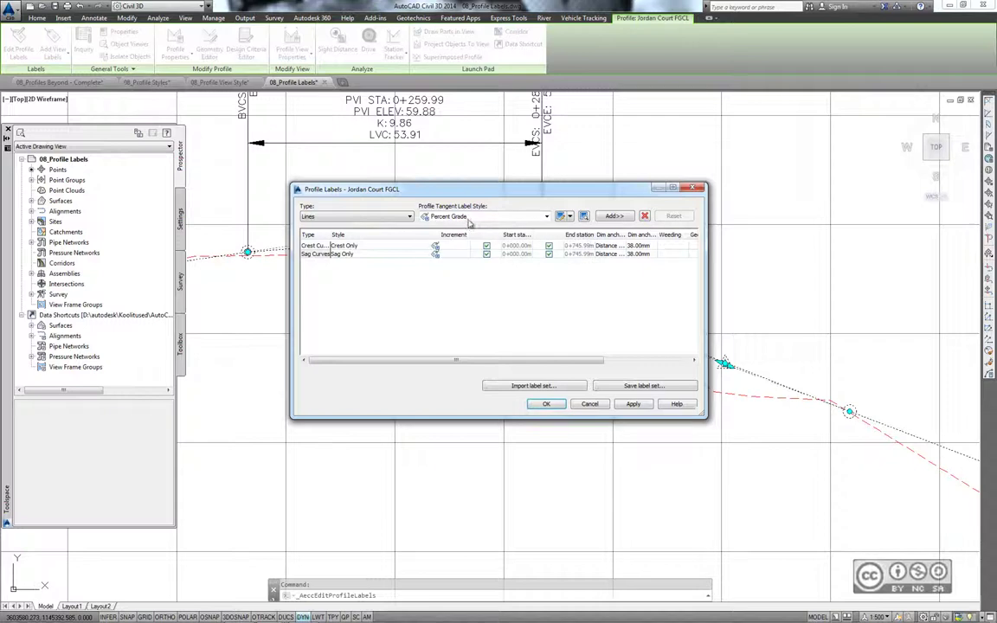
{"action": "left_click", "coordinate": [613, 216]}
- Add Station over Elevation grade break labels and apply the label changes
{"action": "left_click", "coordinate": [347, 216]}
{"action": "left_click", "coordinate": [322, 254]}
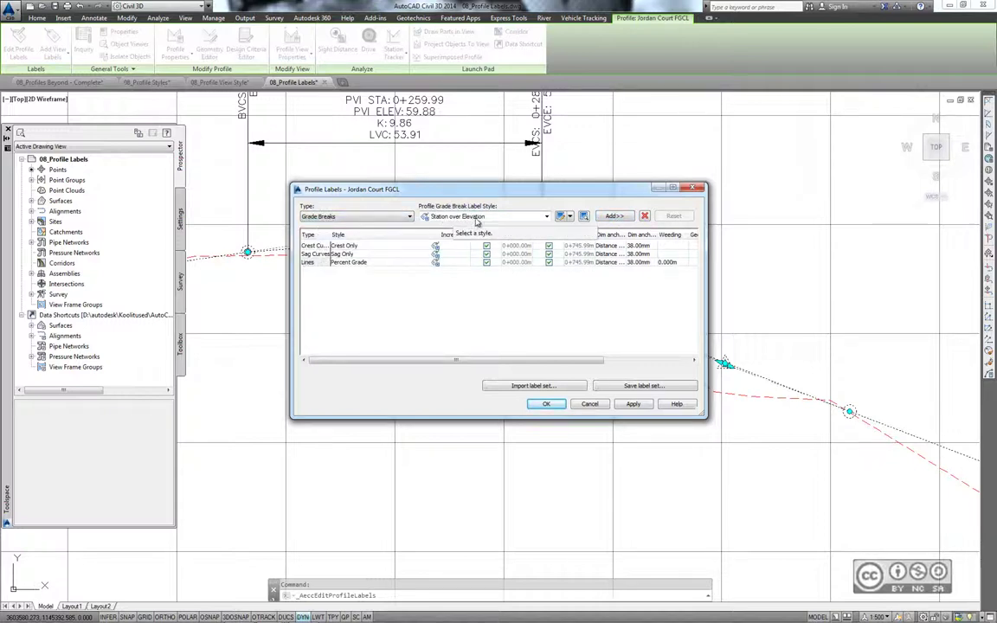
{"action": "left_click", "coordinate": [617, 217]}
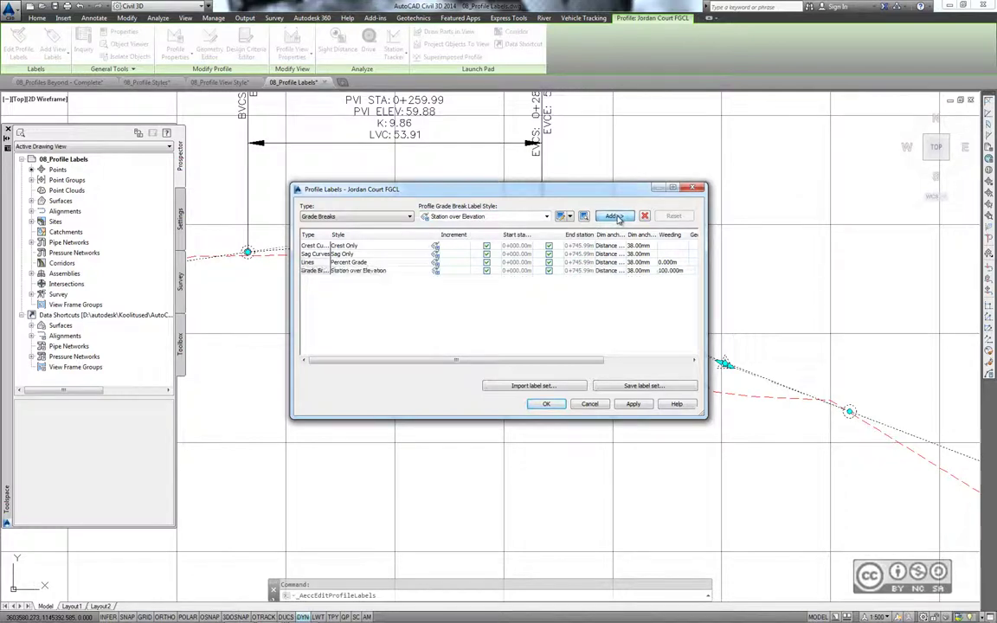
{"action": "left_click", "coordinate": [545, 405]}
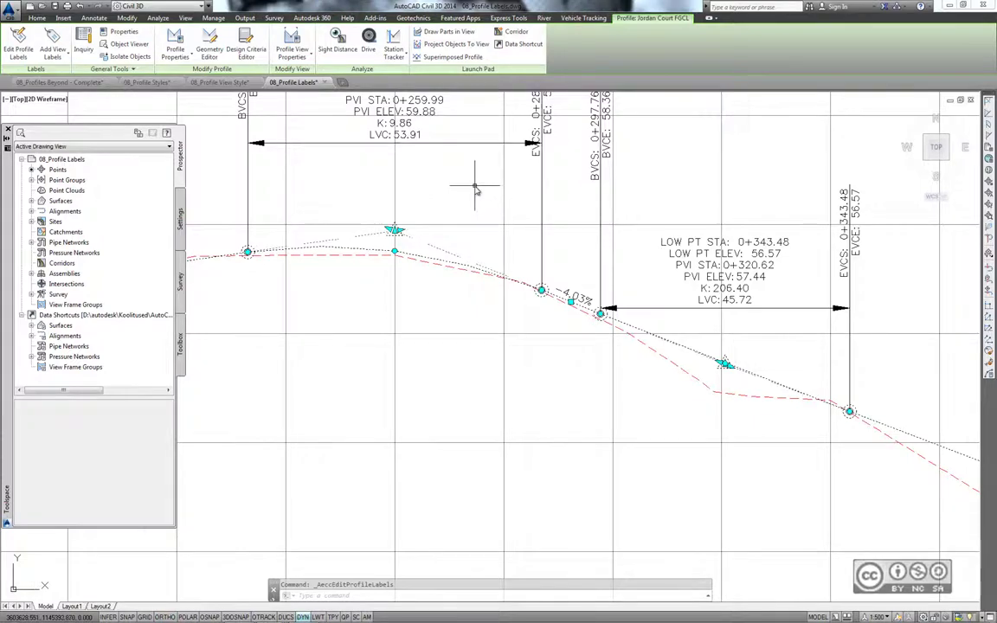
{"action": "scroll", "coordinate": [467, 196], "scroll_direction": "down", "scroll_amount": 3}
{"action": "scroll", "coordinate": [459, 260], "scroll_direction": "down", "scroll_amount": 2}
{"action": "scroll", "coordinate": [455, 295], "scroll_direction": "down", "scroll_amount": 1}
{"action": "middle_click_drag", "start_coordinate": [456, 294], "coordinate": [654, 291]}
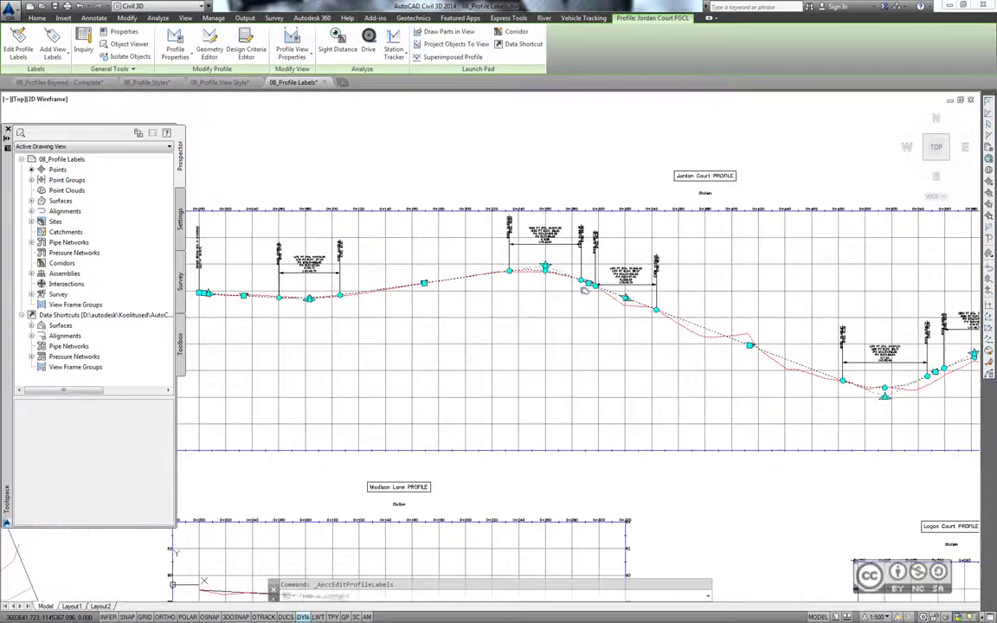
{"action": "scroll", "coordinate": [606, 311], "scroll_direction": "down", "scroll_amount": 1}
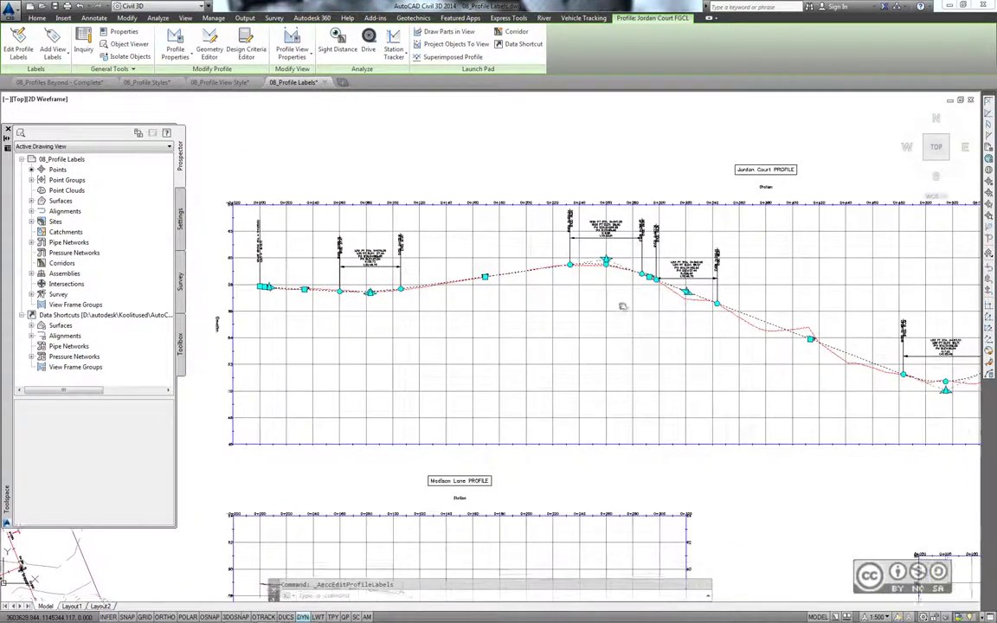
{"action": "scroll", "coordinate": [519, 294], "scroll_direction": "up", "scroll_amount": 2}
{"action": "scroll", "coordinate": [363, 264], "scroll_direction": "down", "scroll_amount": 1}
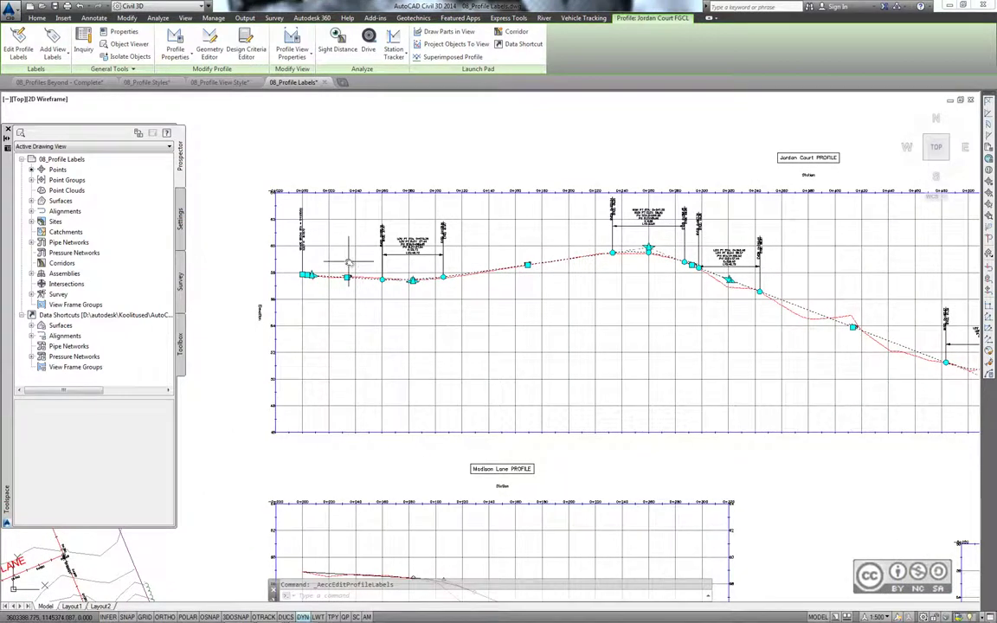
{"action": "mouse_move", "coordinate": [347, 275]}
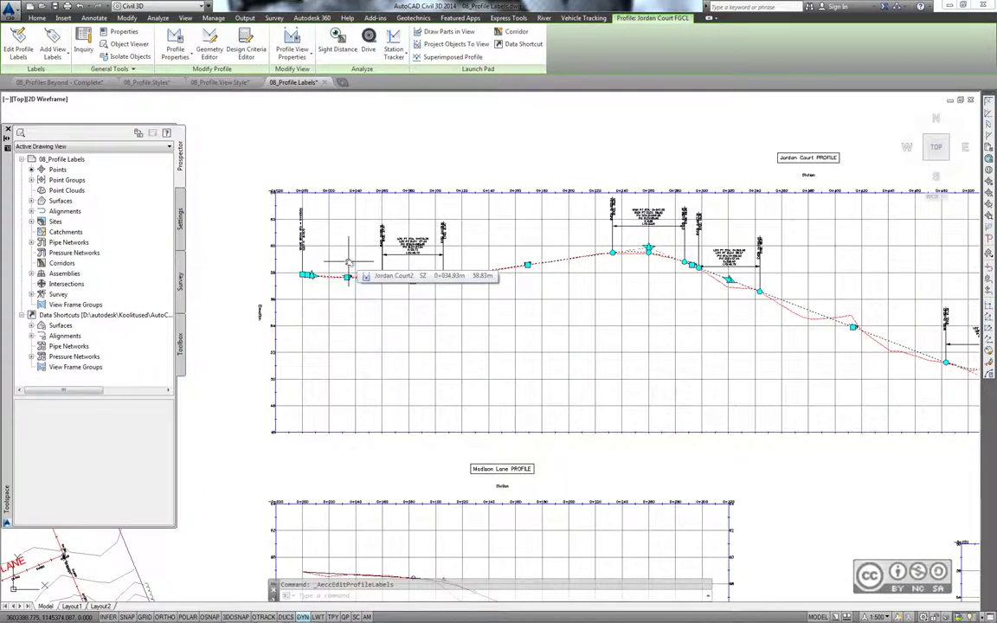
{"action": "scroll", "coordinate": [318, 258], "scroll_direction": "up", "scroll_amount": 2}
{"action": "scroll", "coordinate": [318, 258], "scroll_direction": "up", "scroll_amount": 2}
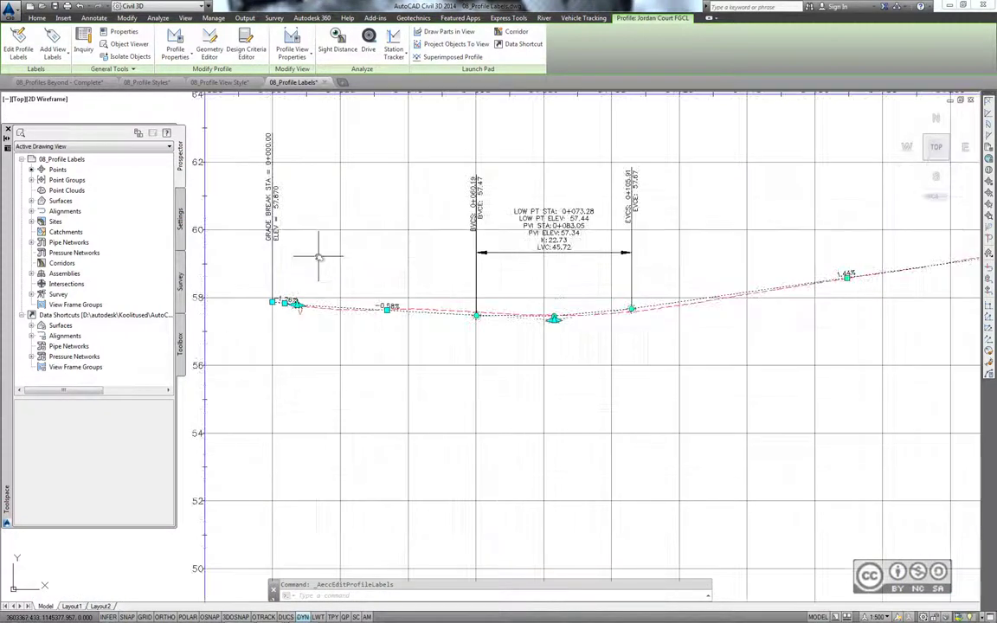
{"action": "scroll", "coordinate": [661, 265], "scroll_direction": "down", "scroll_amount": 1}
{"action": "scroll", "coordinate": [665, 265], "scroll_direction": "down", "scroll_amount": 1}
{"action": "scroll", "coordinate": [406, 347], "scroll_direction": "down", "scroll_amount": 1}
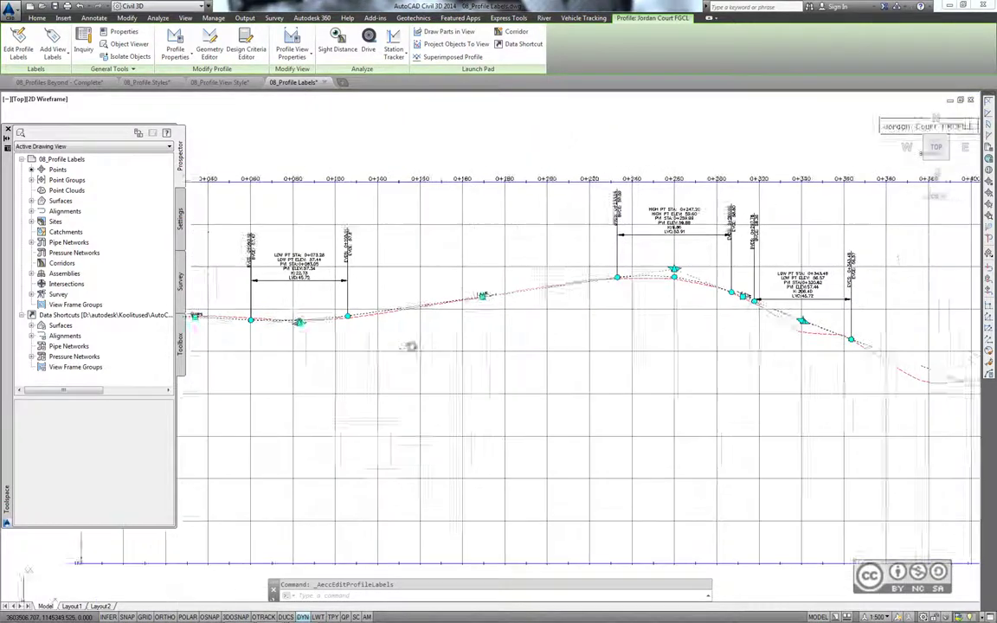
{"action": "scroll", "coordinate": [250, 301], "scroll_direction": "down", "scroll_amount": 1}
{"action": "scroll", "coordinate": [800, 298], "scroll_direction": "up", "scroll_amount": 2}
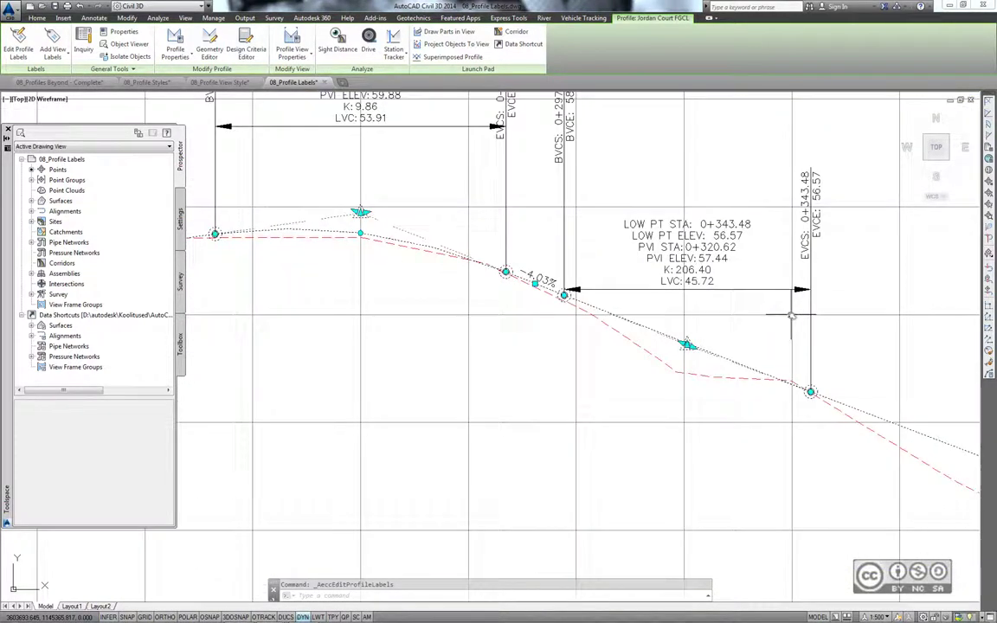
{"action": "scroll", "coordinate": [790, 314], "scroll_direction": "up", "scroll_amount": 2}
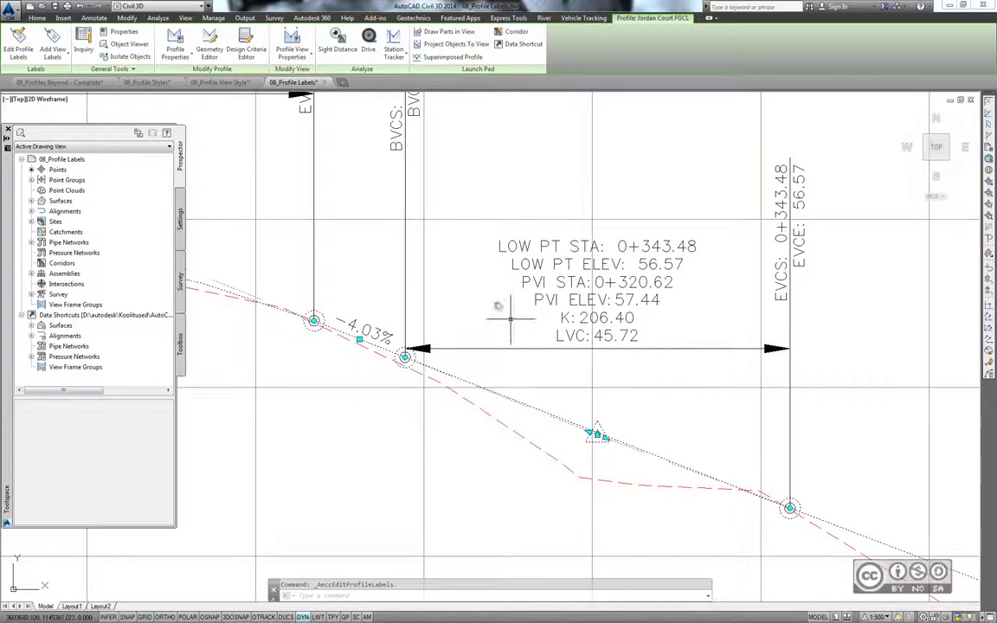
{"action": "scroll", "coordinate": [519, 363], "scroll_direction": "down", "scroll_amount": 1}
{"action": "key", "text": "Escape"}
- Drag the sag curve label's grip to a new position near the profile's valley
{"action": "left_click", "coordinate": [538, 379]}
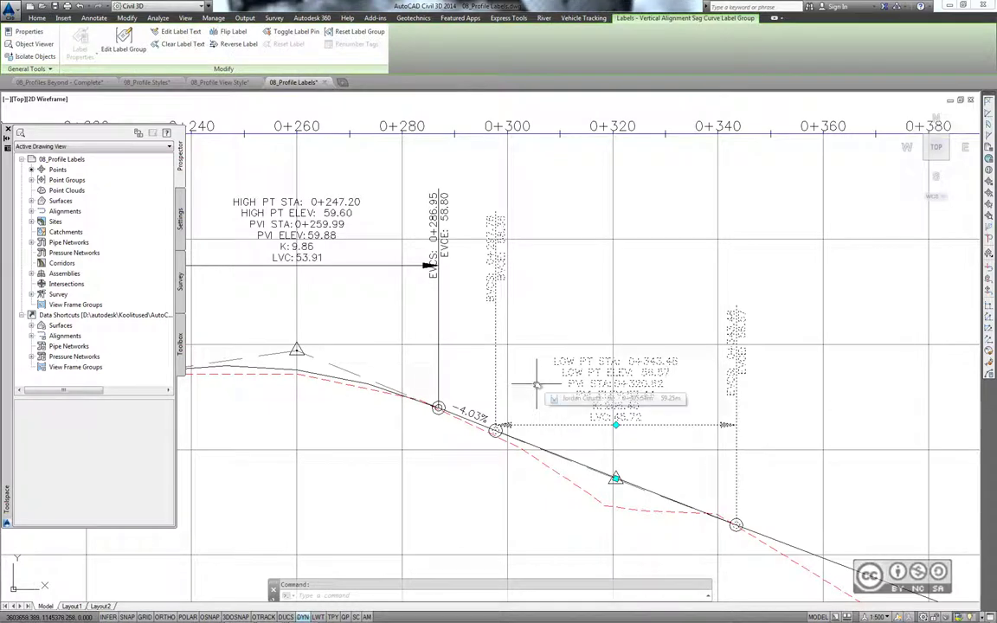
{"action": "left_click", "coordinate": [616, 425]}
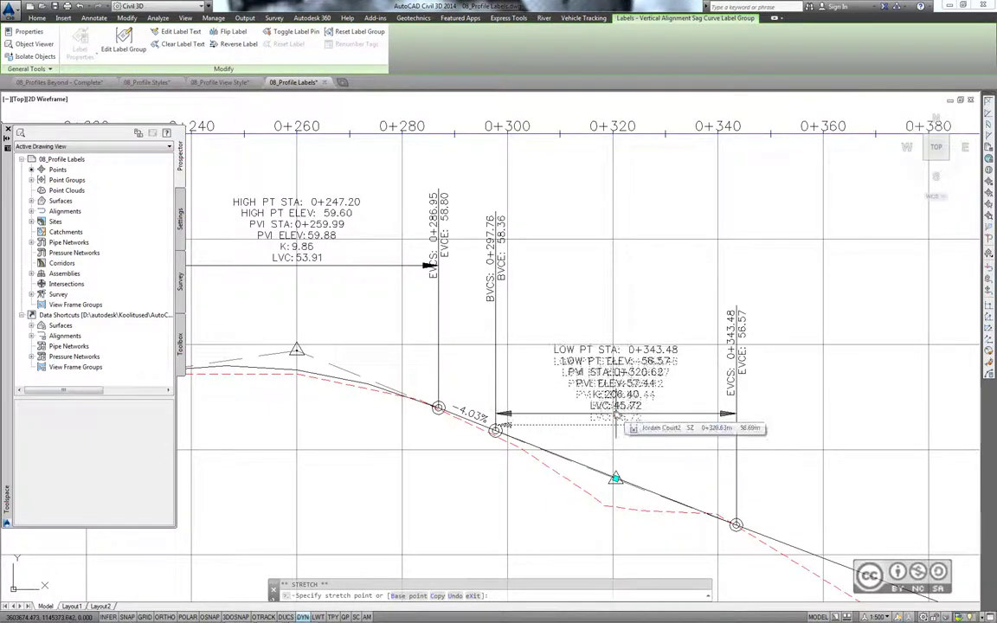
{"action": "scroll", "coordinate": [615, 425], "scroll_direction": "down", "scroll_amount": 5}
{"action": "scroll", "coordinate": [779, 423], "scroll_direction": "up", "scroll_amount": 3}
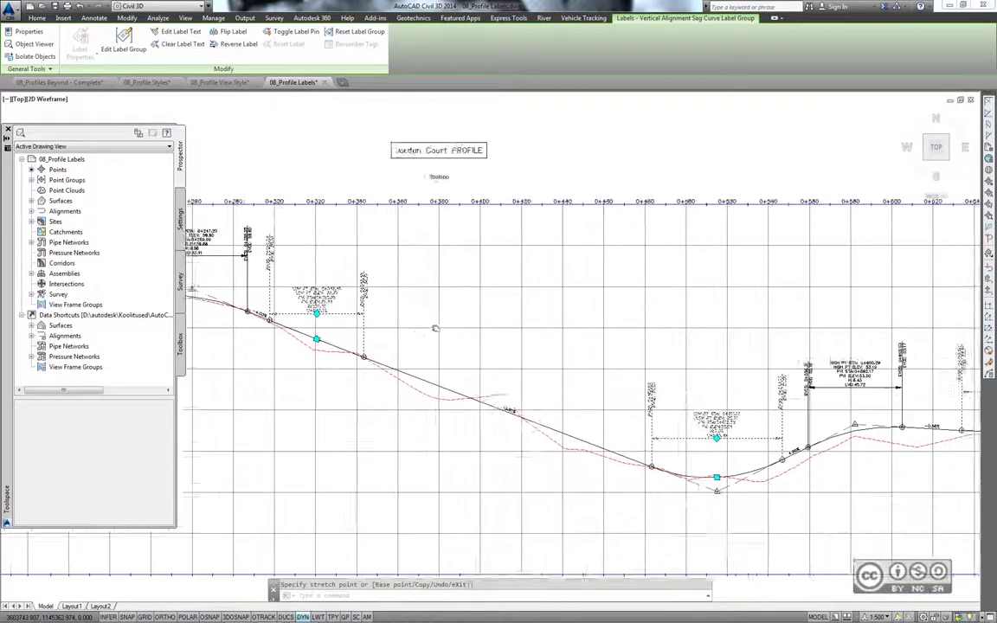
{"action": "middle_click_drag", "start_coordinate": [486, 339], "coordinate": [281, 305]}
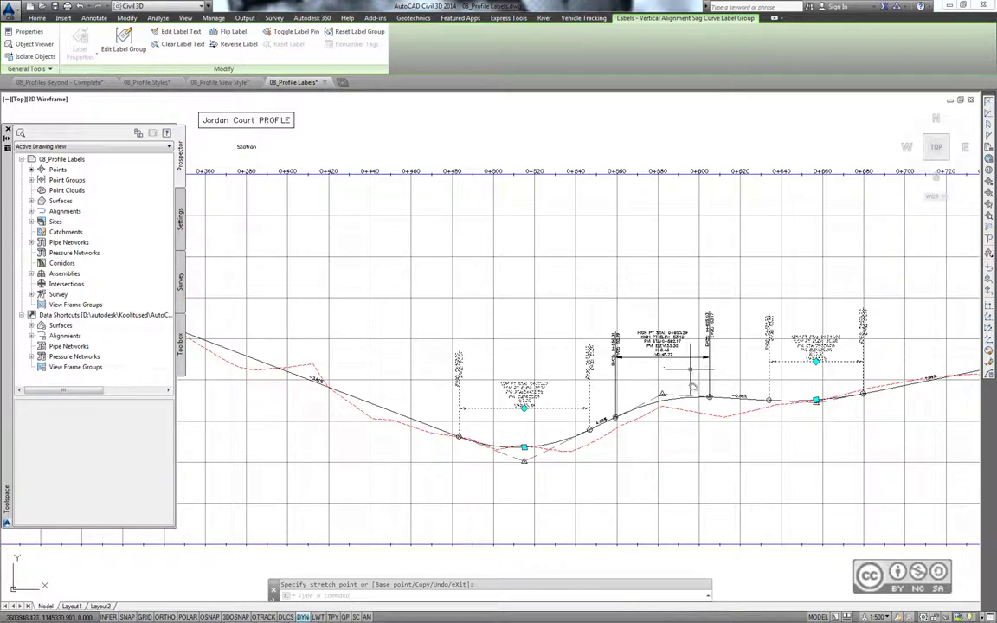
{"action": "left_click", "coordinate": [665, 339]}
{"action": "left_click", "coordinate": [390, 447]}
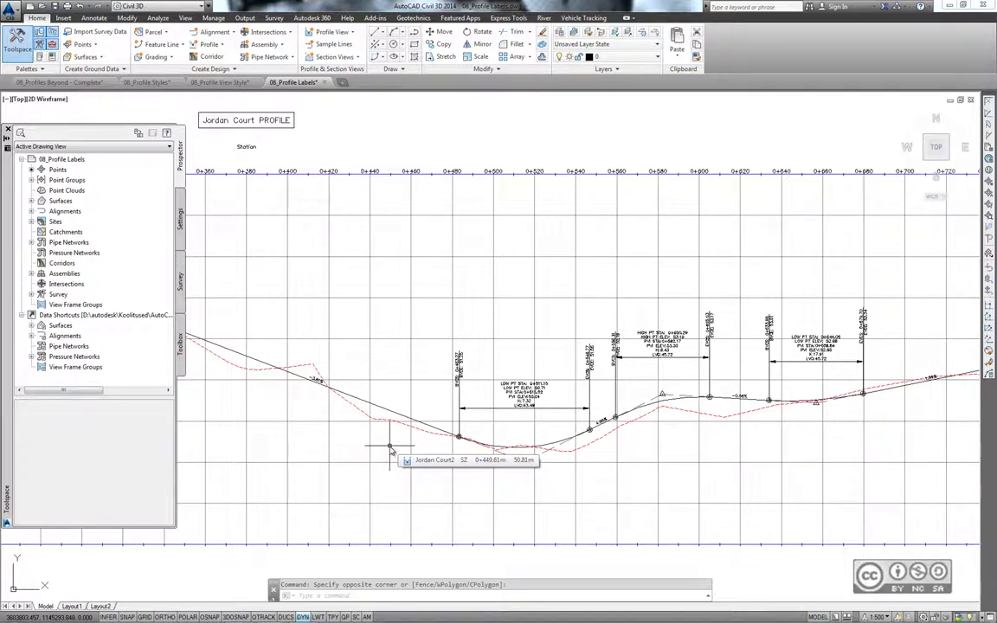
- Open 08_Profile Label Set.dwg and bring the crest and sag curves into view
{"action": "left_click", "coordinate": [40, 6]}
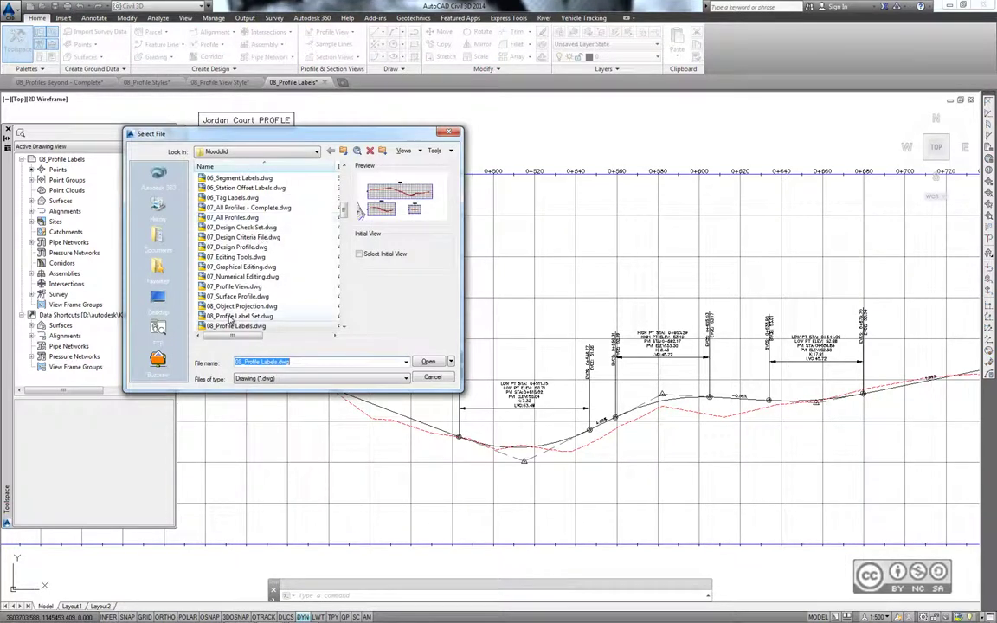
{"action": "left_click", "coordinate": [232, 316]}
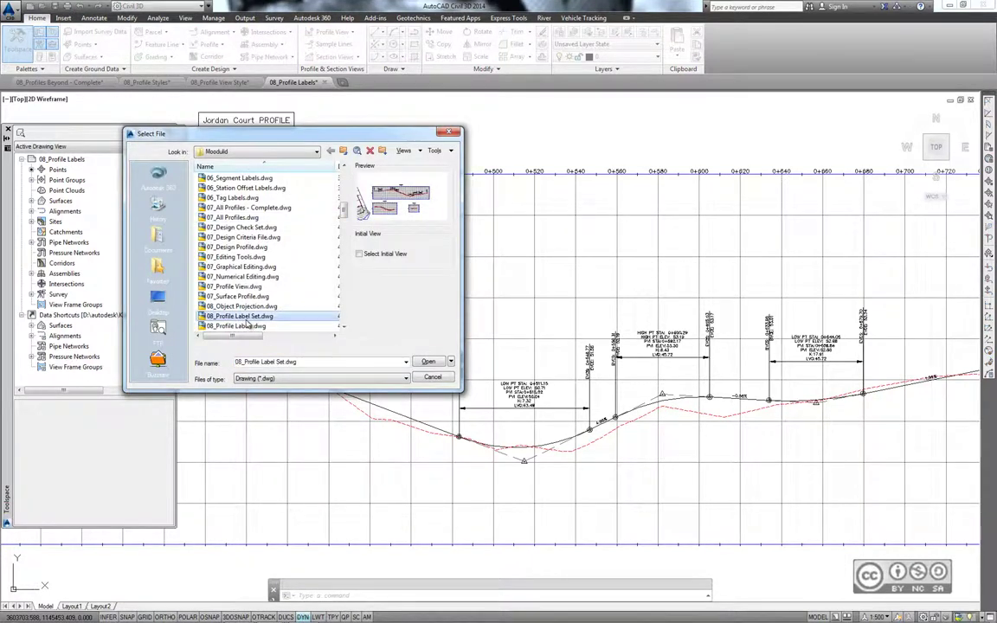
{"action": "left_click", "coordinate": [427, 361]}
{"action": "scroll", "coordinate": [422, 285], "scroll_direction": "up", "scroll_amount": 2}
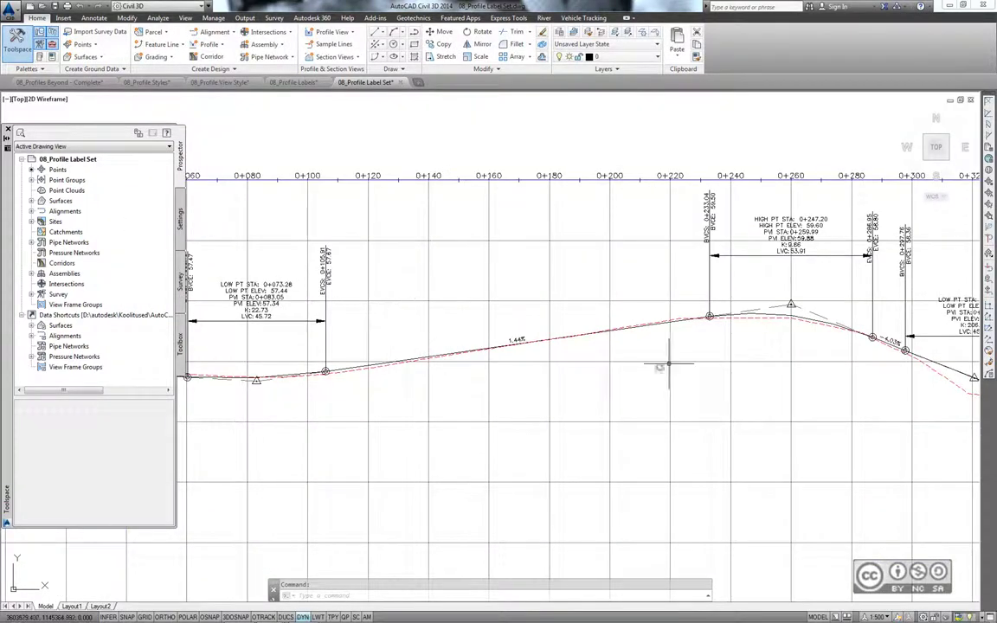
{"action": "middle_click_drag", "start_coordinate": [668, 364], "coordinate": [370, 371]}
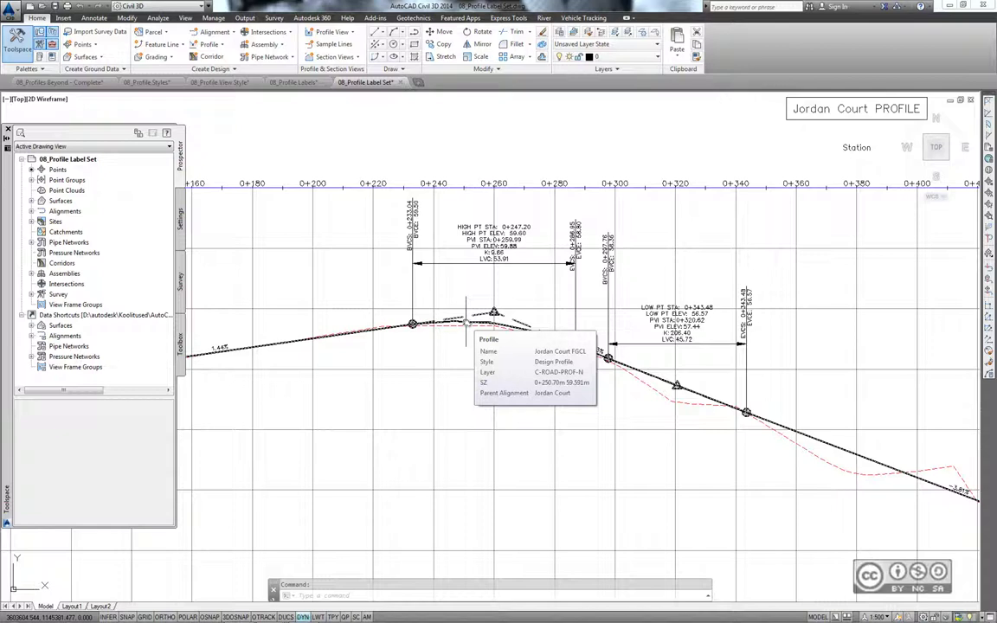
- Save Jordan Court FGCL's current labels as a new label set named Curves-Grade Breaks
{"action": "left_click", "coordinate": [464, 323]}
{"action": "left_click", "coordinate": [19, 52]}
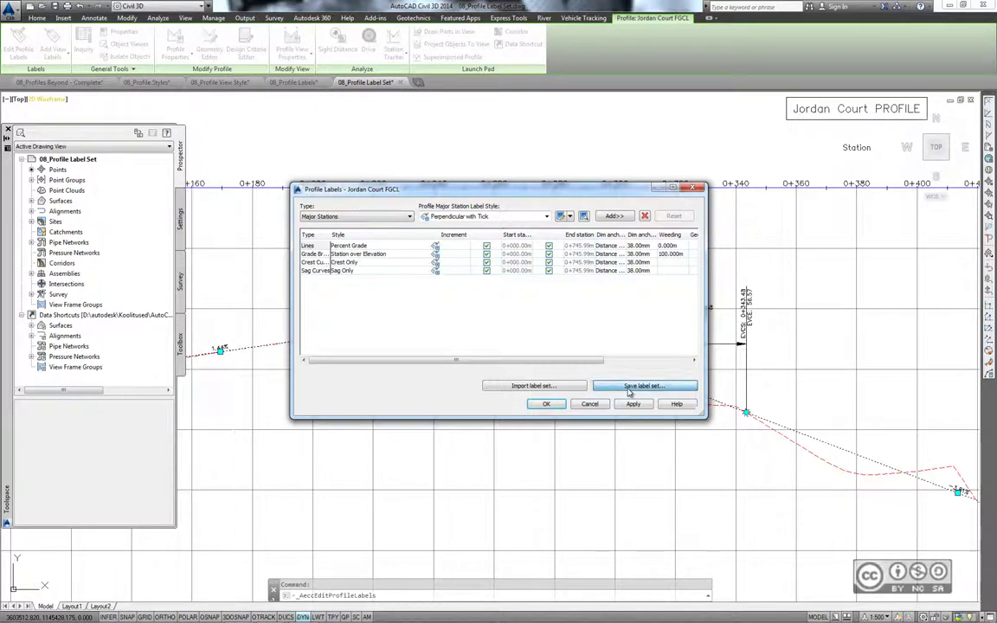
{"action": "left_click", "coordinate": [629, 389]}
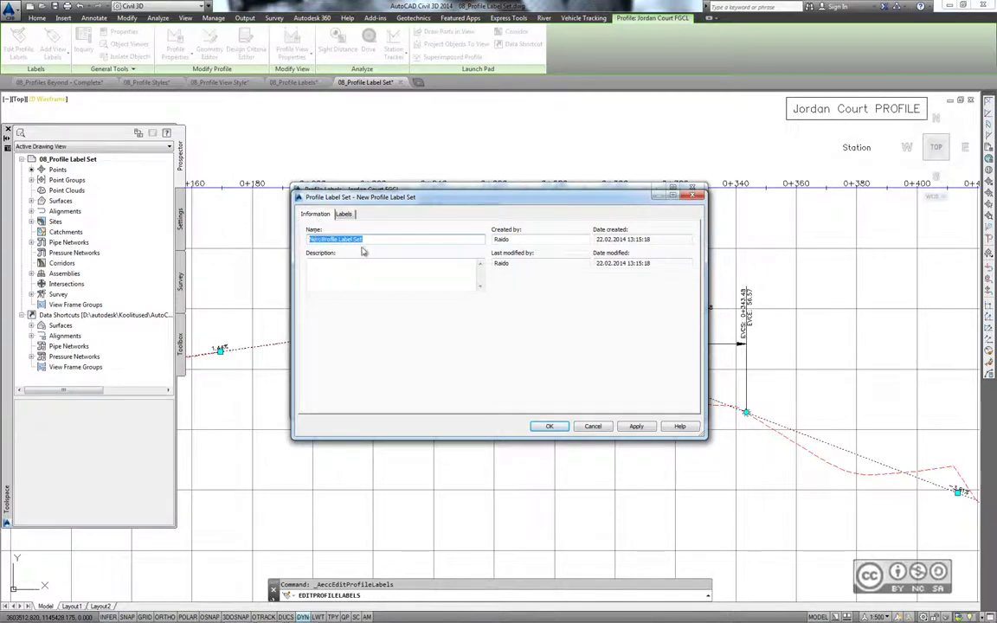
{"action": "type", "text": "Cu"}
{"action": "type", "text": "rves-Grades"}
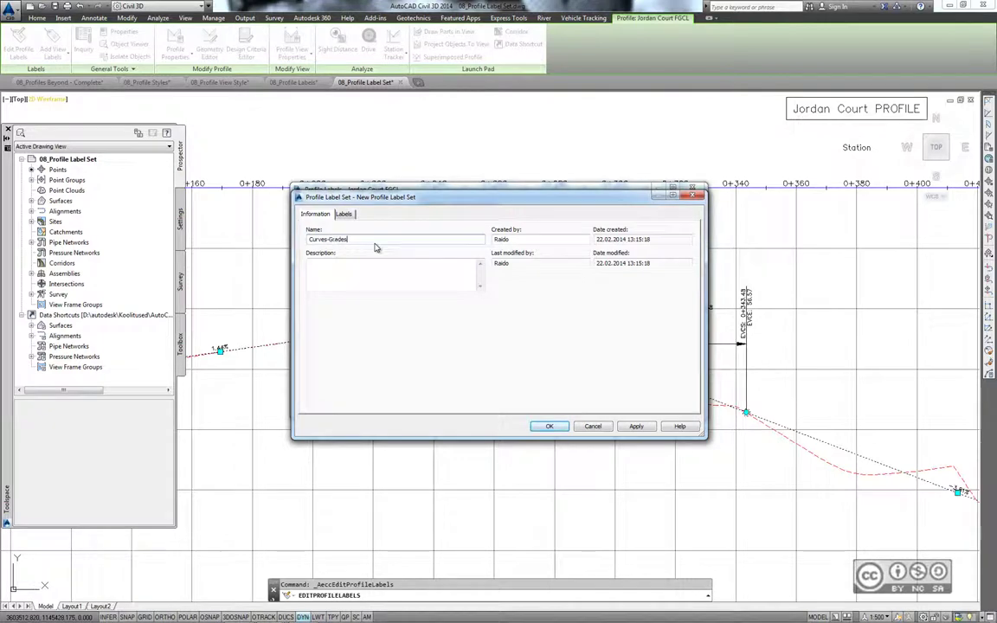
{"action": "type", "text": " Brea"}
{"action": "left_click", "coordinate": [548, 426]}
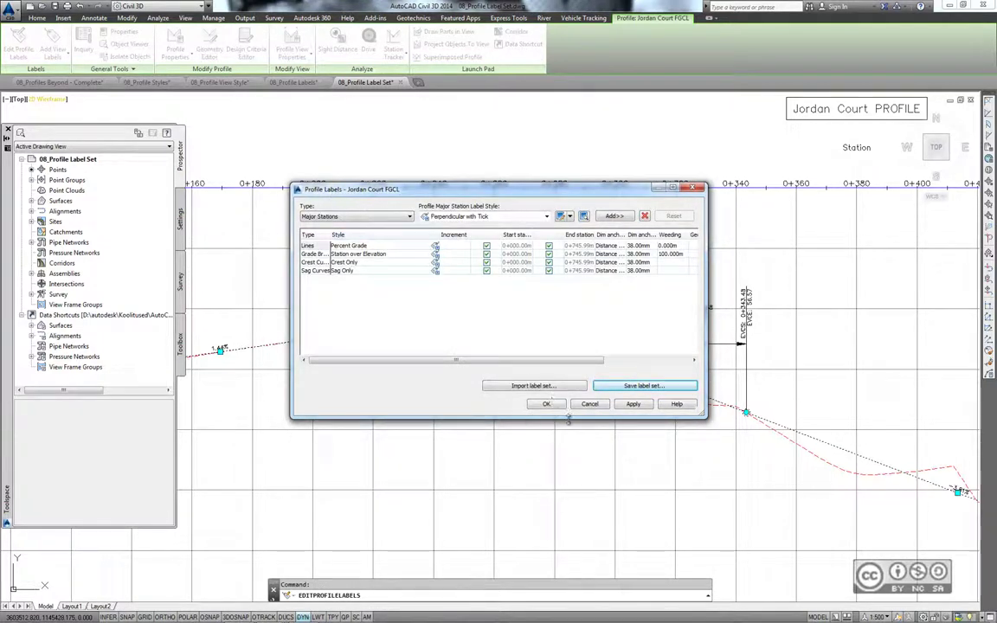
{"action": "left_click", "coordinate": [546, 404]}
{"action": "key", "text": "Escape"}
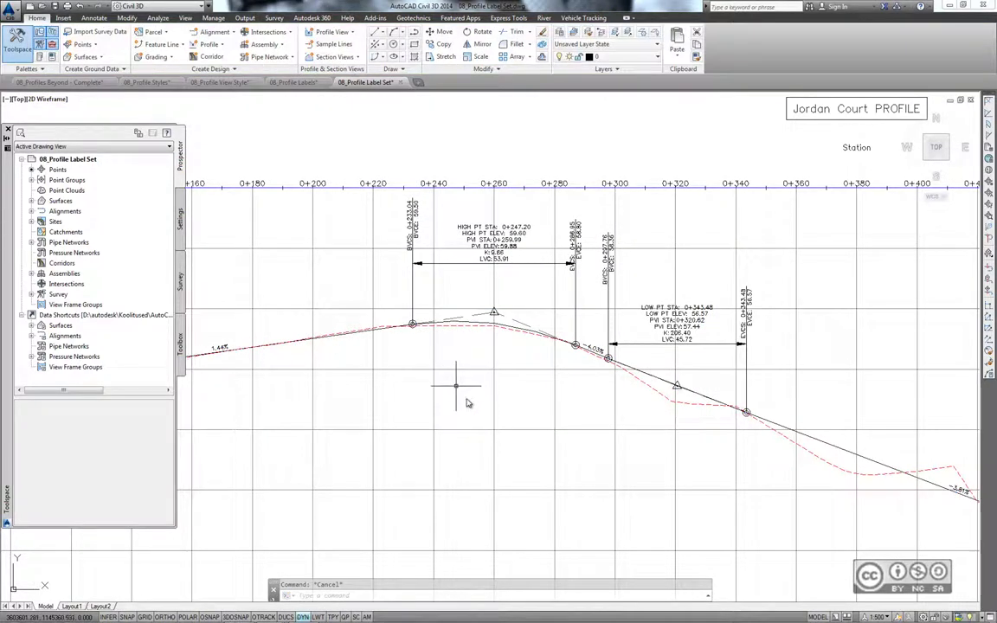
- Import the Curves-Grade Breaks label set onto the Logan Court FGCL profile
{"action": "scroll", "coordinate": [546, 346], "scroll_direction": "down", "scroll_amount": 5}
{"action": "scroll", "coordinate": [424, 272], "scroll_direction": "up", "scroll_amount": 3}
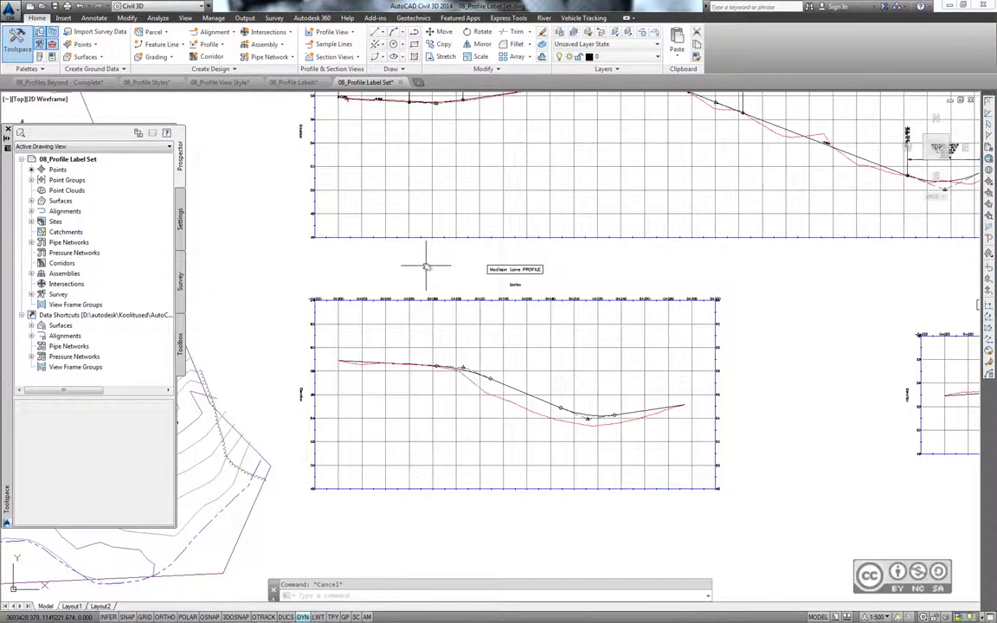
{"action": "scroll", "coordinate": [428, 268], "scroll_direction": "up", "scroll_amount": 3}
{"action": "middle_click_drag", "start_coordinate": [443, 278], "coordinate": [441, 202]}
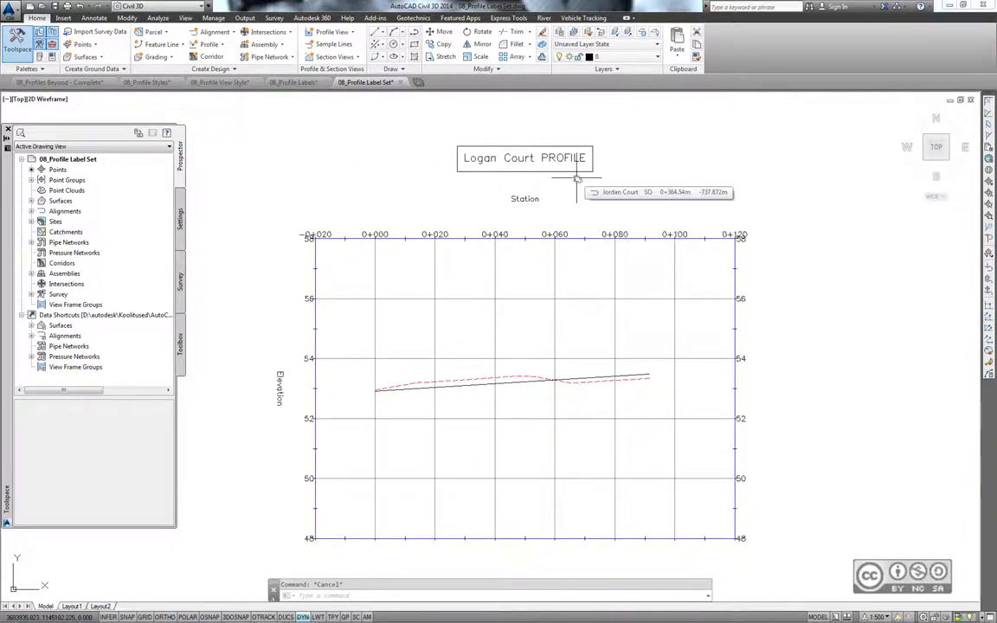
{"action": "double_click", "coordinate": [505, 380]}
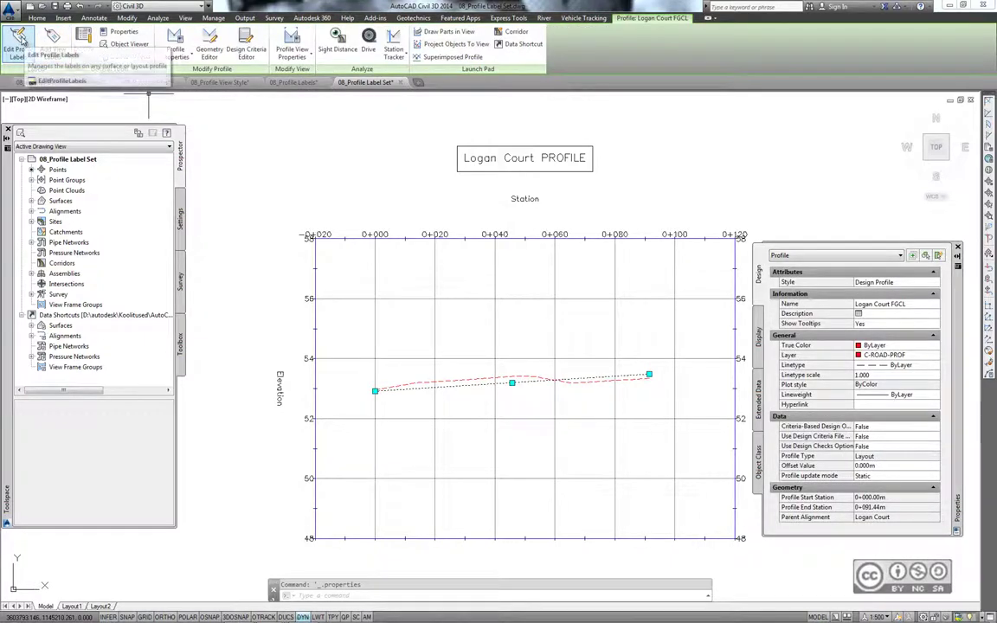
{"action": "left_click", "coordinate": [20, 40]}
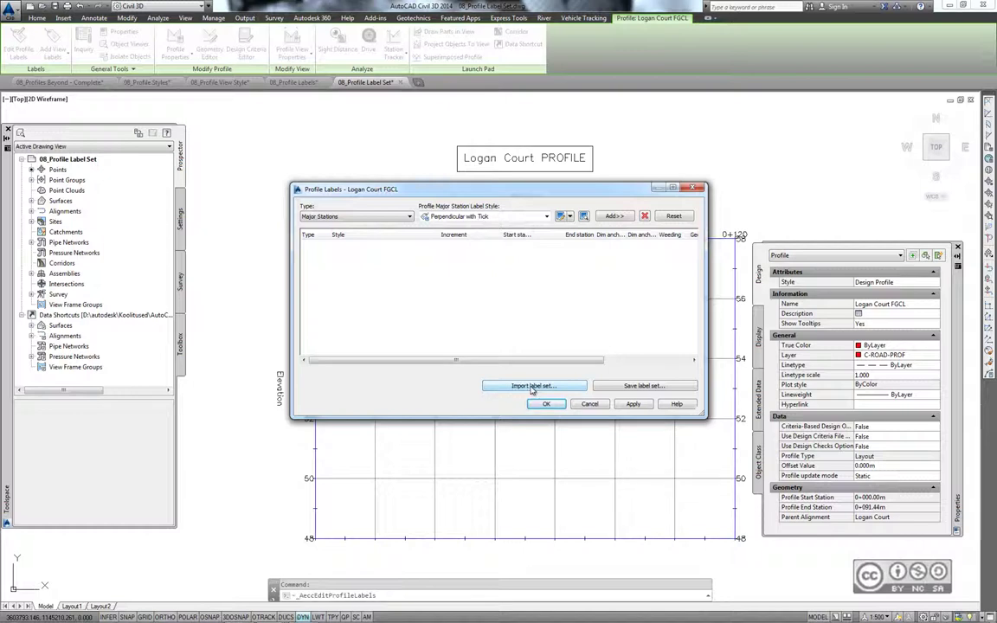
{"action": "left_click", "coordinate": [531, 386]}
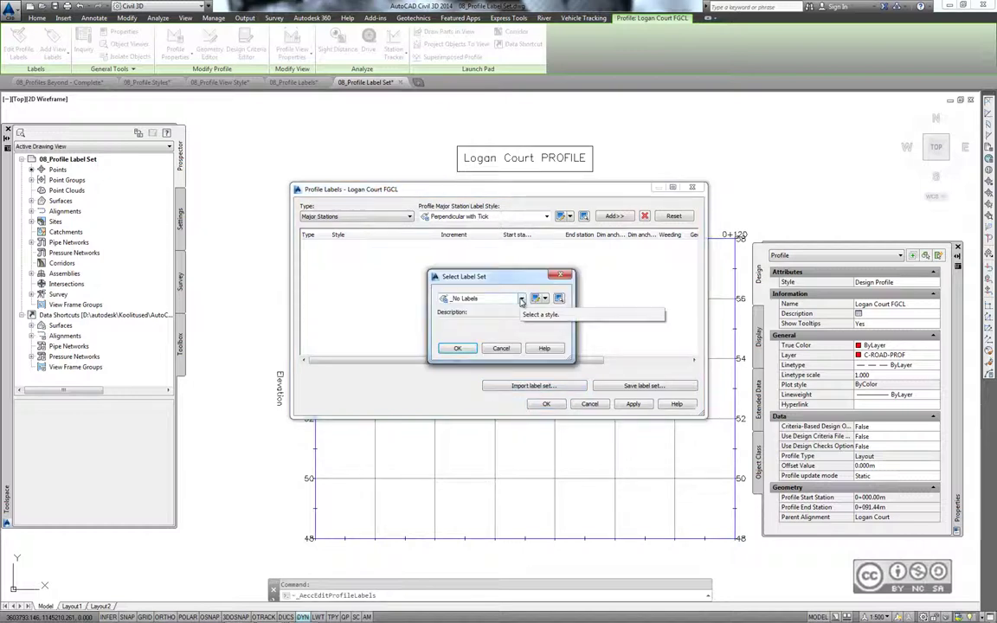
{"action": "left_click", "coordinate": [521, 299]}
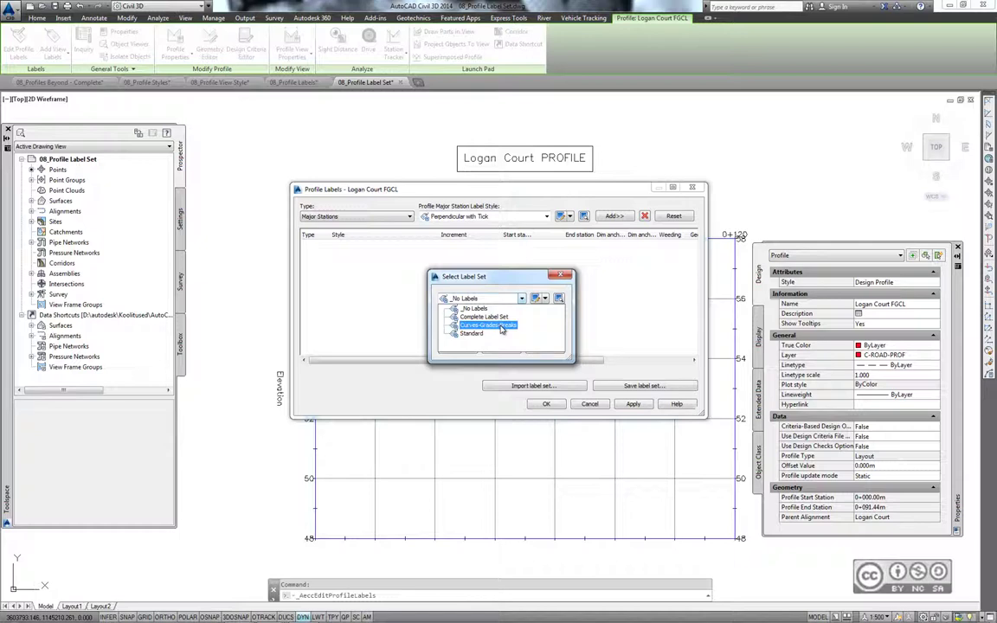
{"action": "left_click", "coordinate": [501, 325]}
{"action": "left_click", "coordinate": [458, 350]}
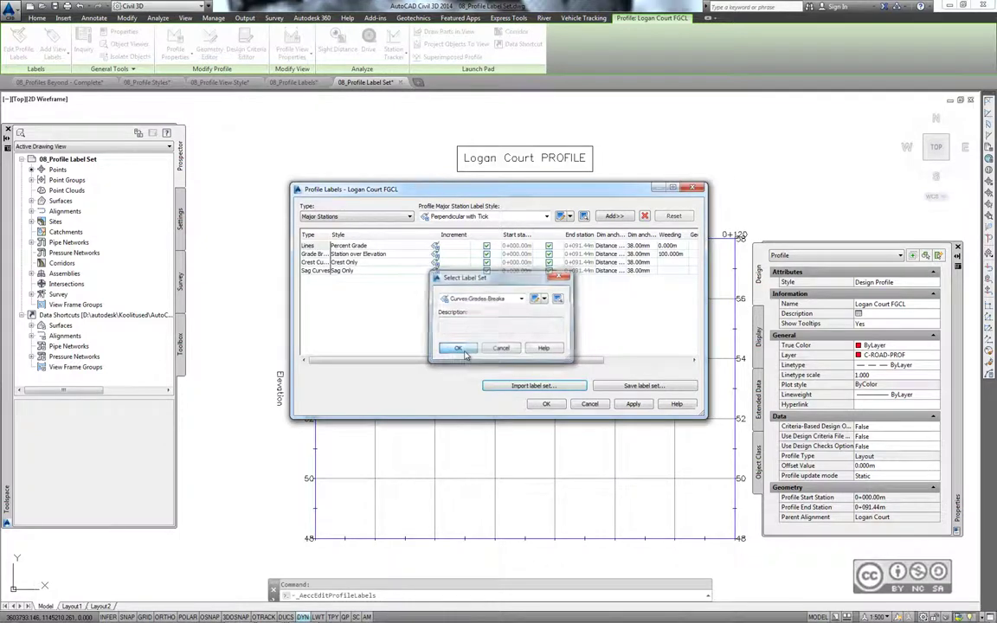
{"action": "left_click", "coordinate": [547, 404]}
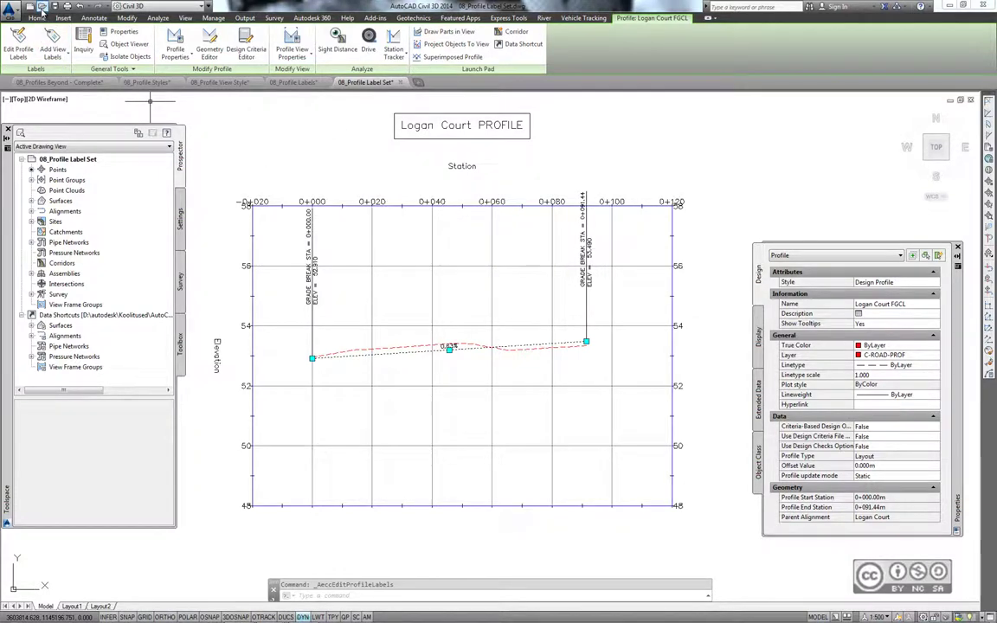
- Bring up the Select File dialog to open another drawing
{"action": "left_click", "coordinate": [32, 6]}
- Open 08_Profile View Labels.dwg and pan along the Jordan Court profile
{"action": "left_click", "coordinate": [246, 326]}
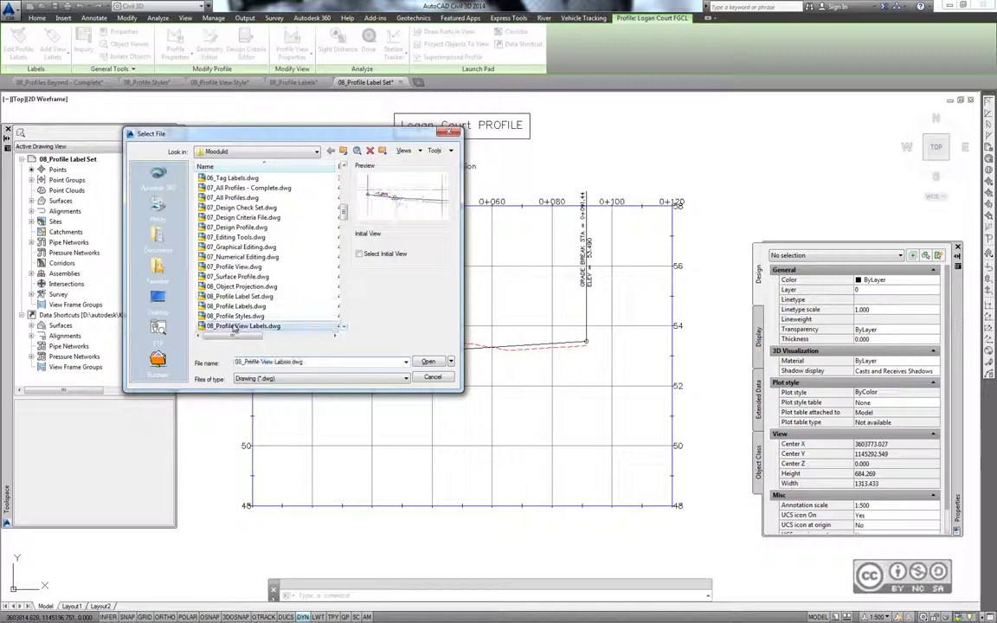
{"action": "left_click", "coordinate": [428, 361]}
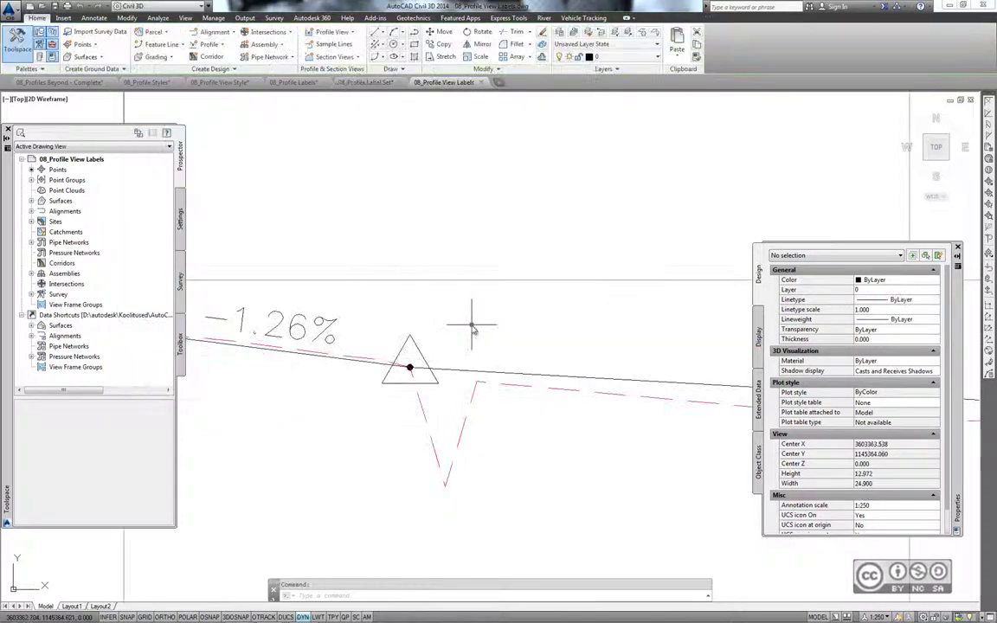
{"action": "scroll", "coordinate": [472, 327], "scroll_direction": "down", "scroll_amount": 1}
{"action": "scroll", "coordinate": [474, 328], "scroll_direction": "down", "scroll_amount": 3}
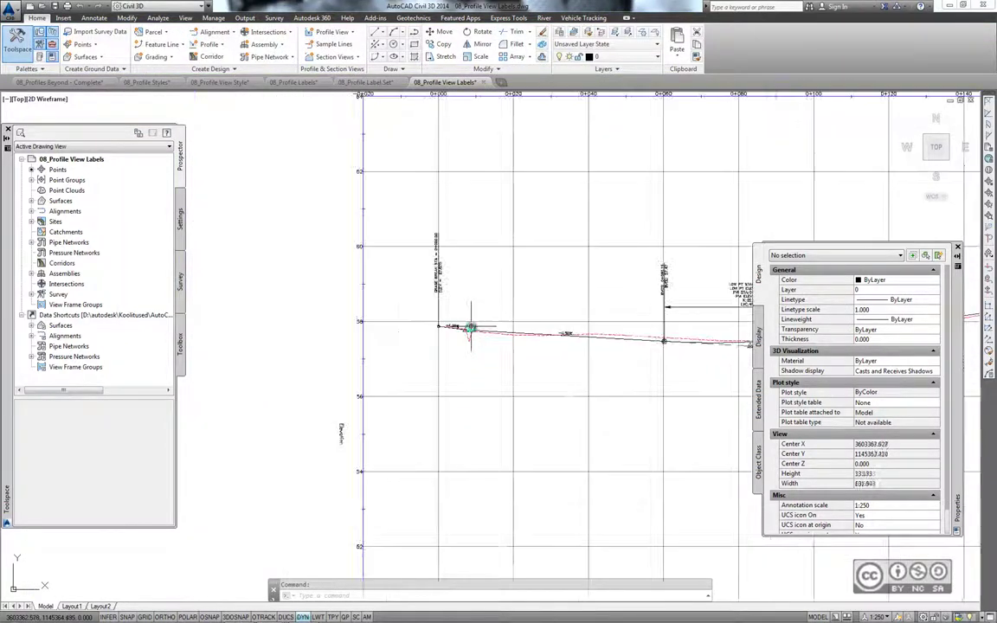
{"action": "scroll", "coordinate": [475, 327], "scroll_direction": "up", "scroll_amount": 3}
{"action": "scroll", "coordinate": [475, 327], "scroll_direction": "up", "scroll_amount": 2}
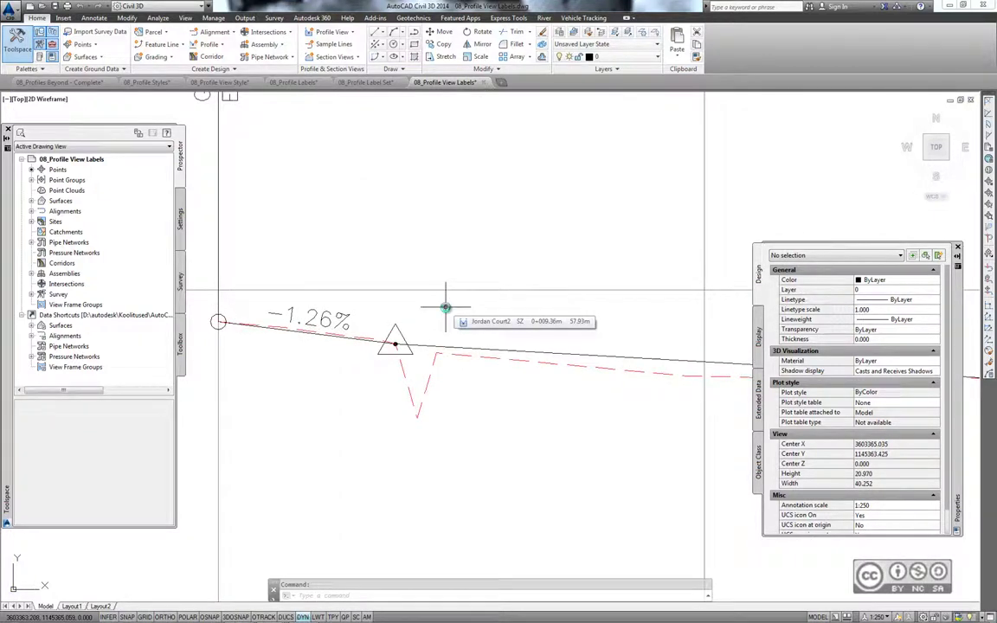
{"action": "middle_click_drag", "start_coordinate": [445, 307], "coordinate": [500, 307]}
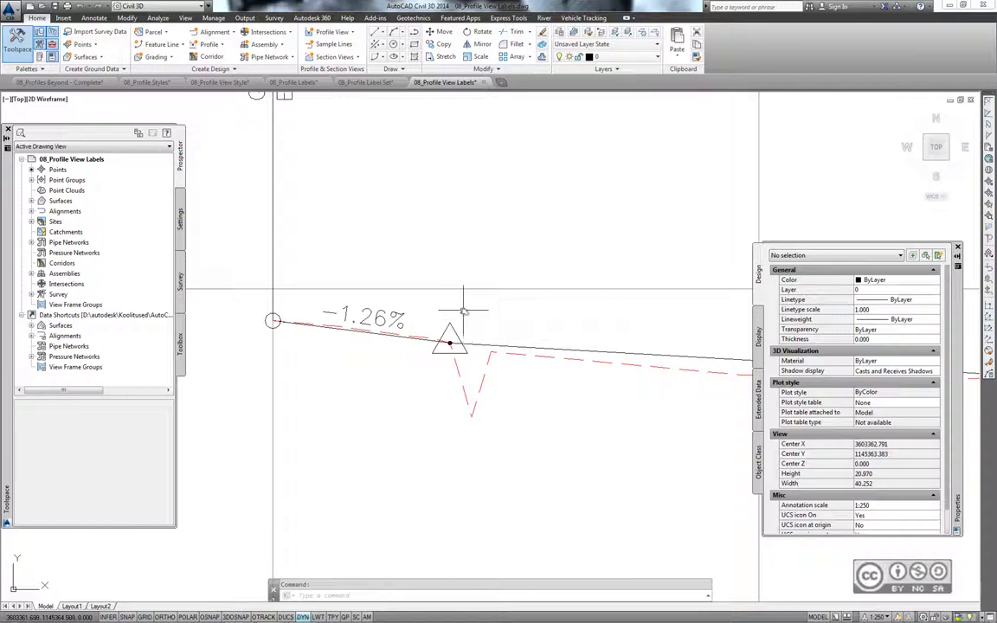
- Select the whole Jordan Court2 profile view instead of the Jordan Court design profile
{"action": "left_click", "coordinate": [457, 339]}
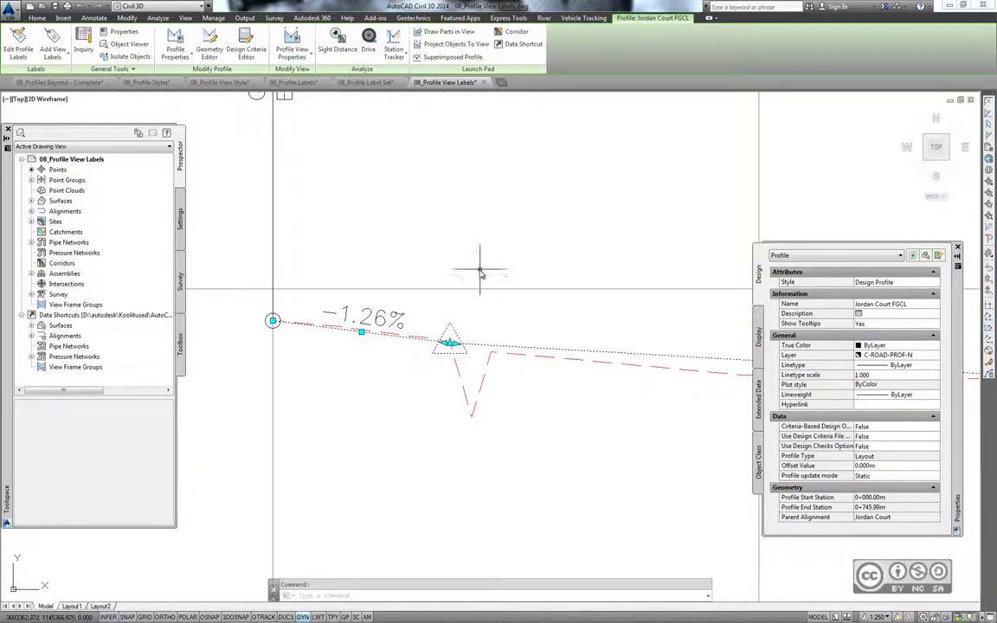
{"action": "middle_click_drag", "start_coordinate": [479, 272], "coordinate": [511, 269]}
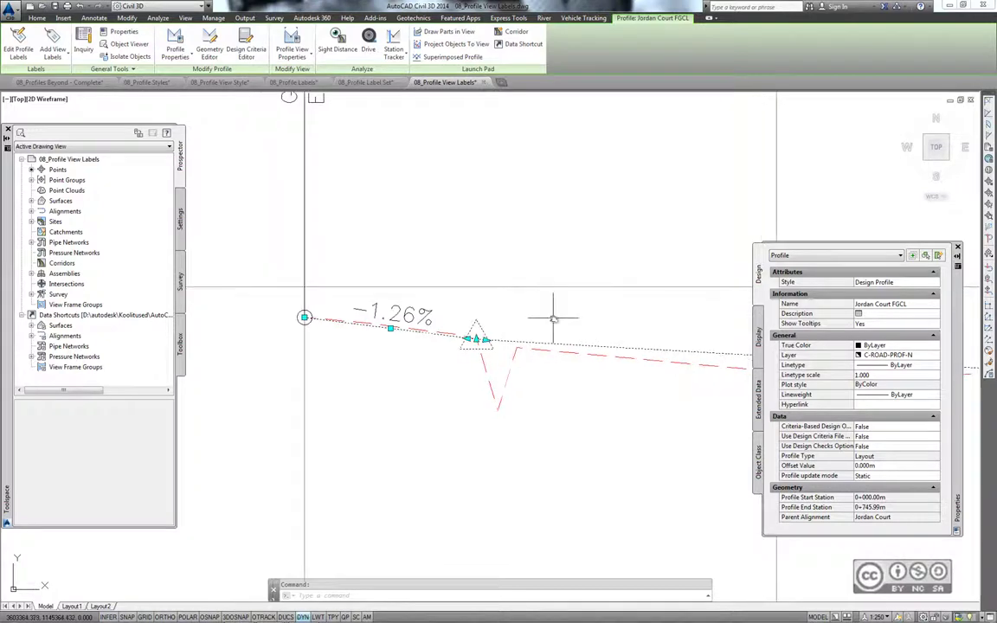
{"action": "key", "text": "Escape"}
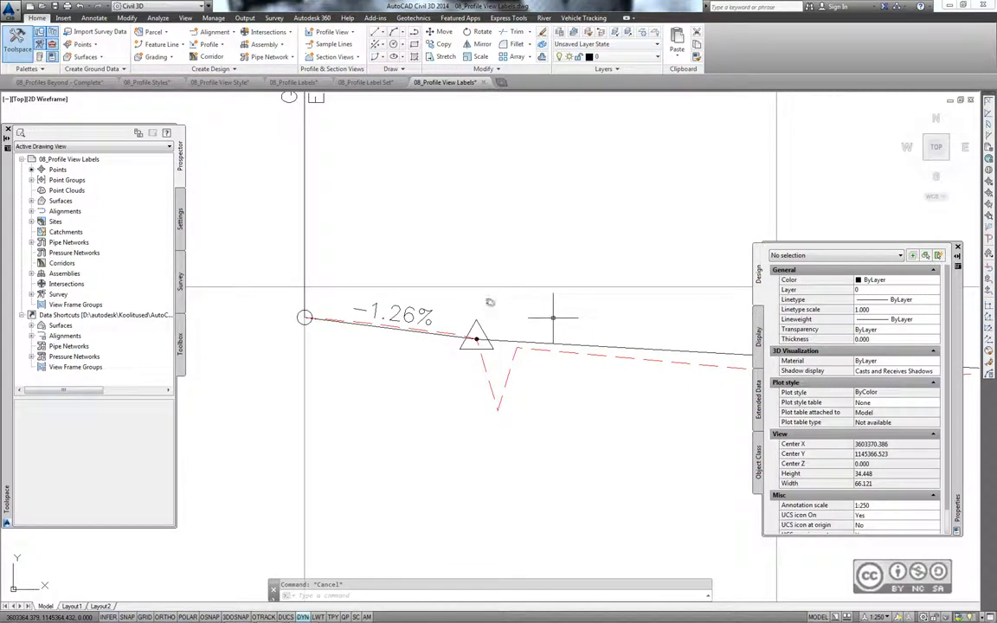
{"action": "scroll", "coordinate": [512, 295], "scroll_direction": "down", "scroll_amount": 4}
{"action": "middle_click_drag", "start_coordinate": [584, 257], "coordinate": [527, 305]}
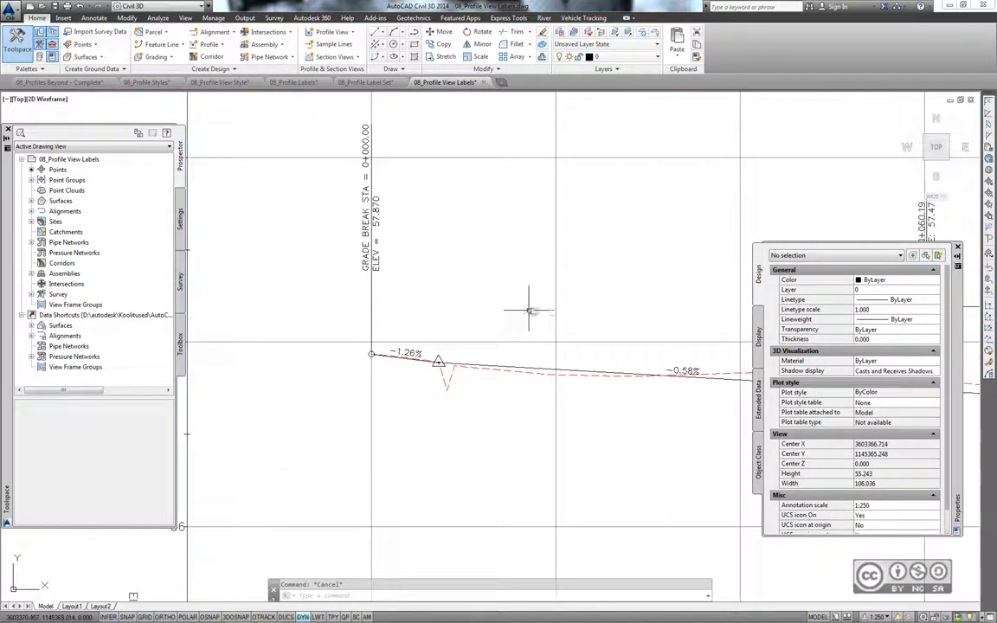
{"action": "left_click", "coordinate": [556, 305]}
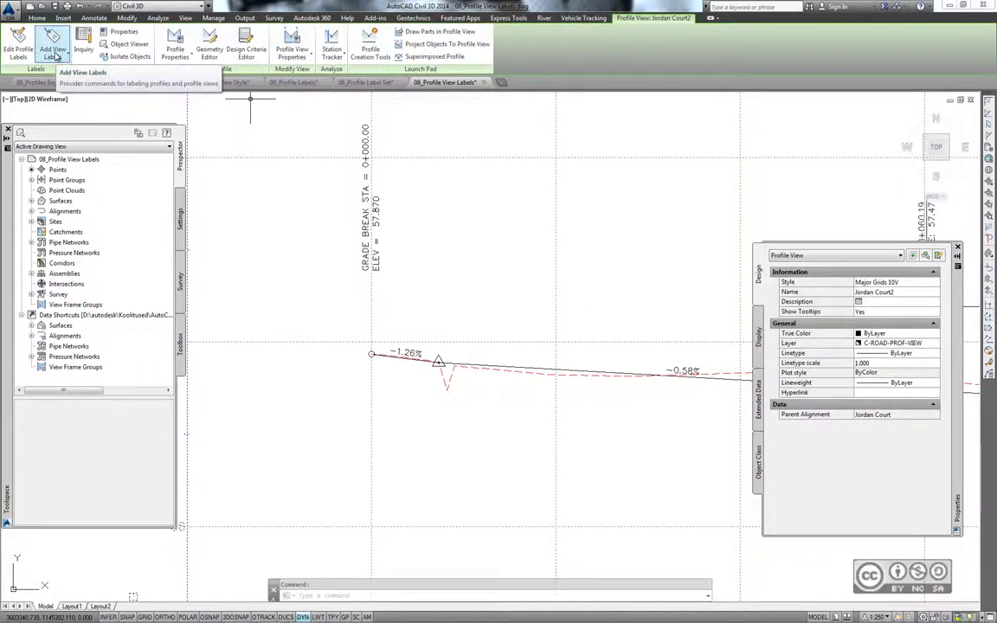
- Start a Station Elevation view label with its station snapped to the grade-break endpoint
{"action": "left_click", "coordinate": [55, 56]}
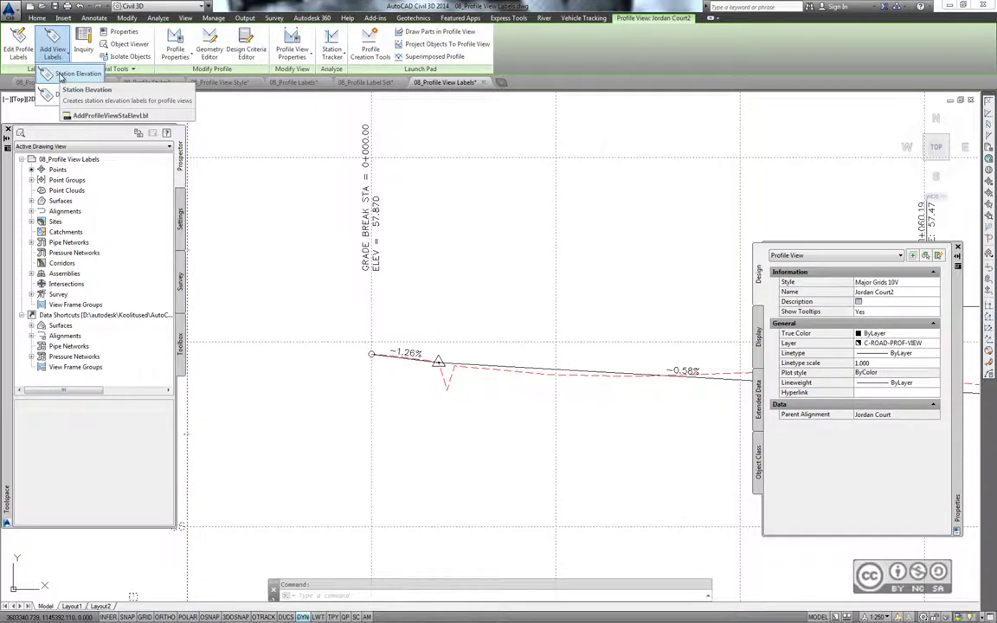
{"action": "left_click", "coordinate": [60, 76]}
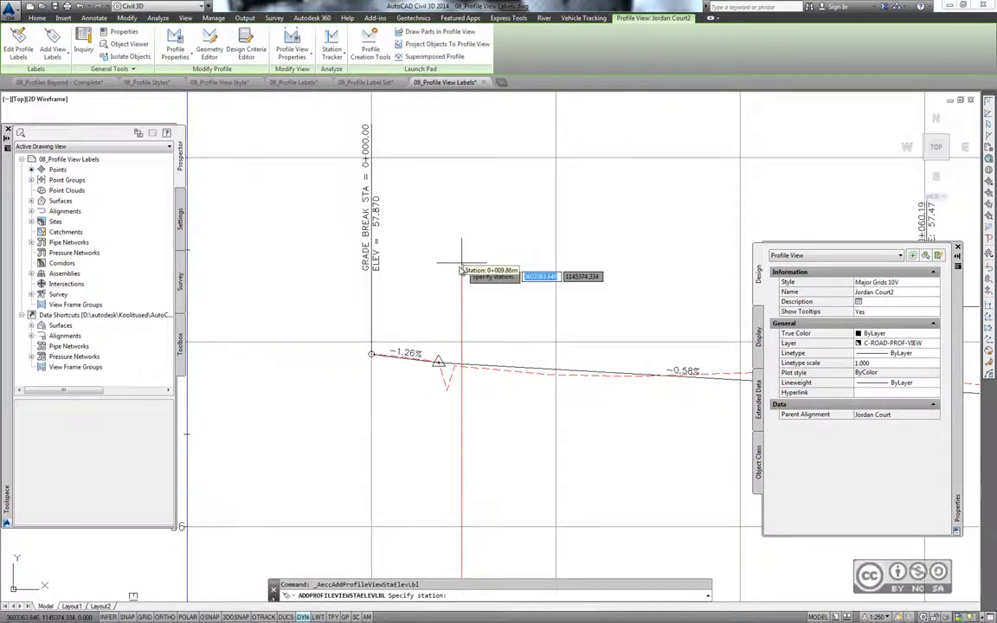
{"action": "right_click", "coordinate": [447, 269], "text": "shift"}
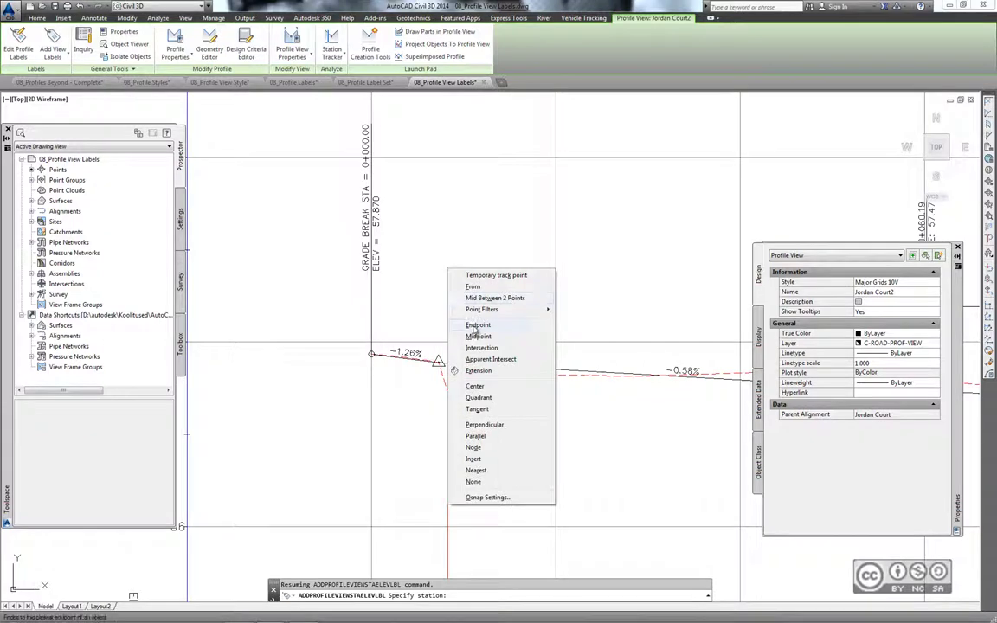
{"action": "left_click", "coordinate": [478, 324]}
{"action": "scroll", "coordinate": [489, 316], "scroll_direction": "up", "scroll_amount": 3}
{"action": "scroll", "coordinate": [493, 311], "scroll_direction": "up", "scroll_amount": 2}
{"action": "scroll", "coordinate": [493, 312], "scroll_direction": "down", "scroll_amount": 1}
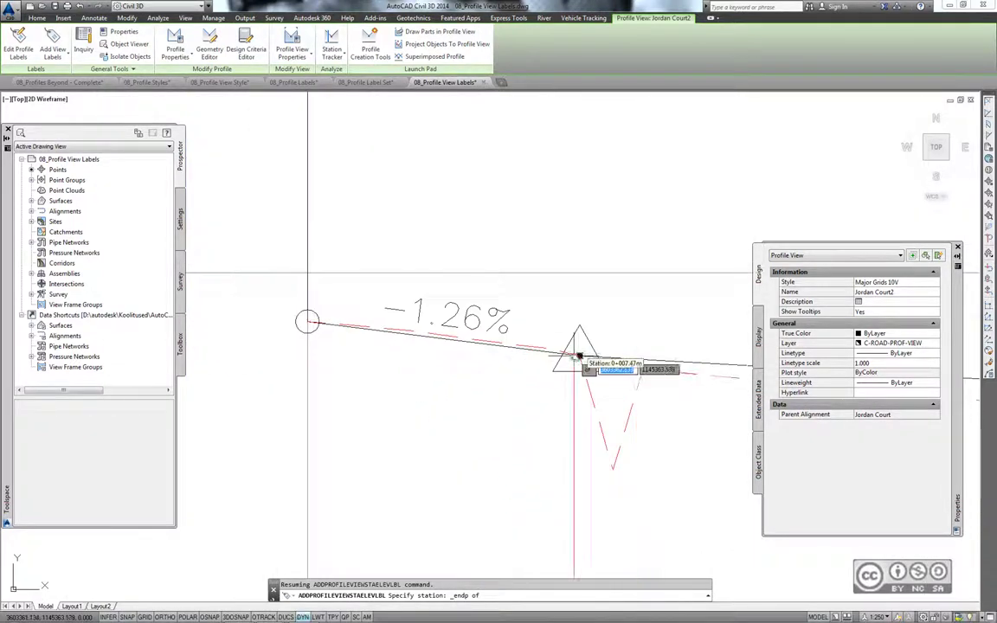
{"action": "middle_click_drag", "start_coordinate": [605, 329], "coordinate": [534, 320]}
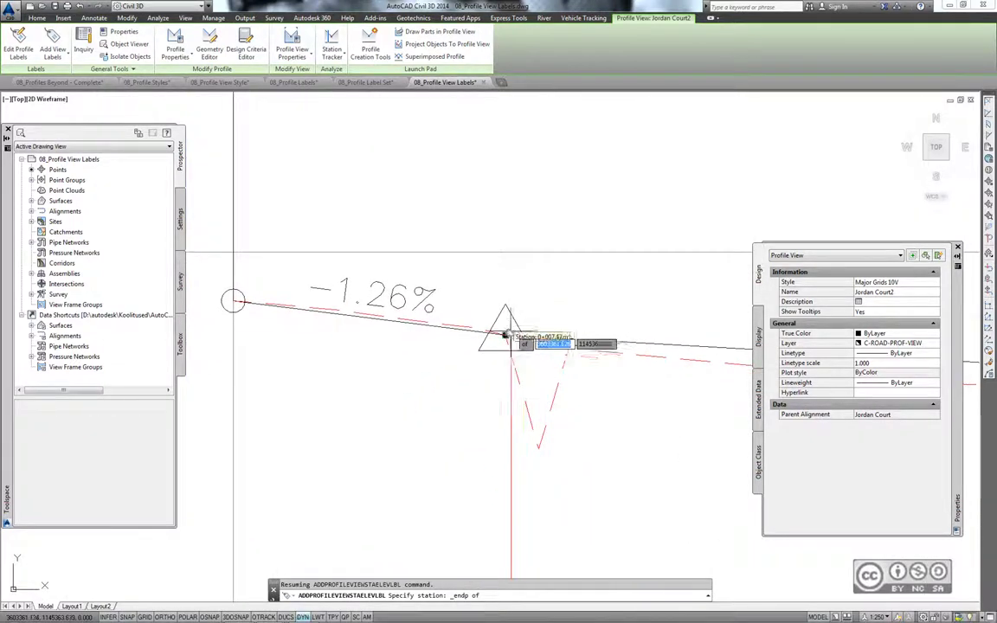
{"action": "left_click", "coordinate": [506, 335]}
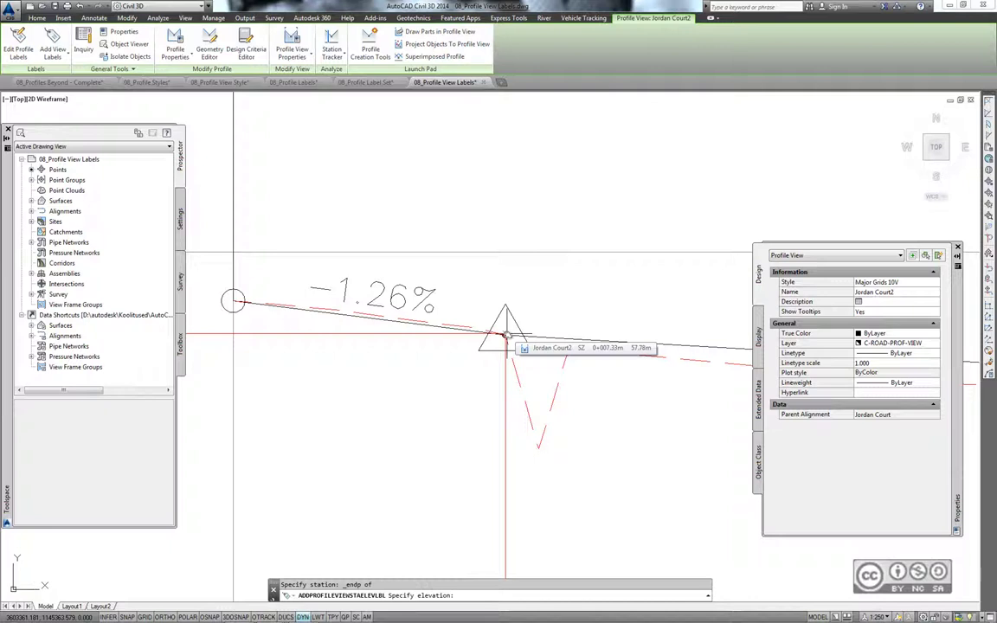
- Snap the label's elevation to the same grade break, giving STA 0+007.29 / ELEV 57.78
{"action": "right_click", "coordinate": [505, 290], "text": "shift"}
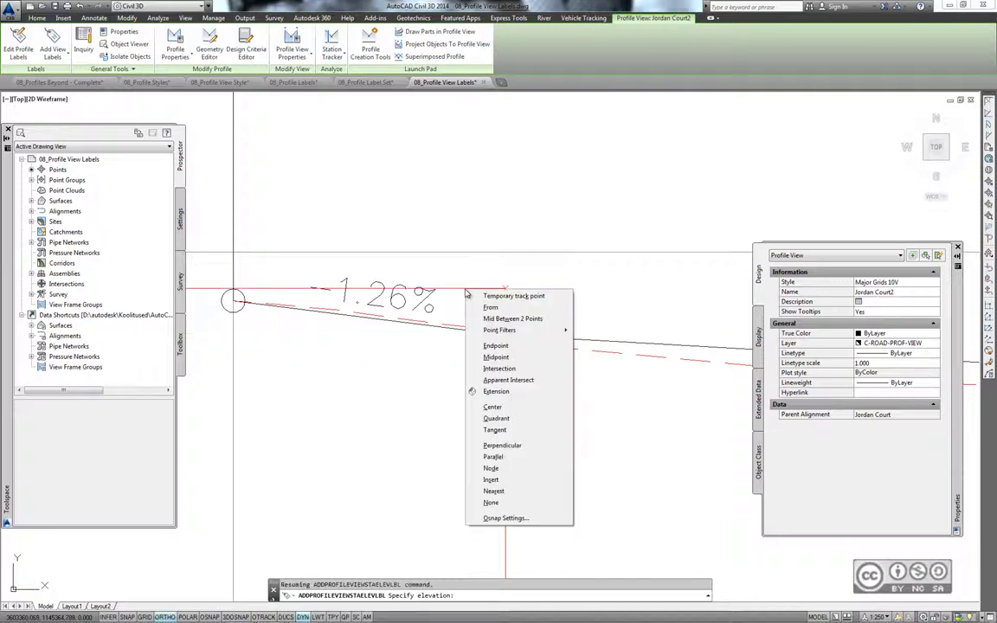
{"action": "left_click", "coordinate": [495, 345]}
{"action": "left_click", "coordinate": [503, 336]}
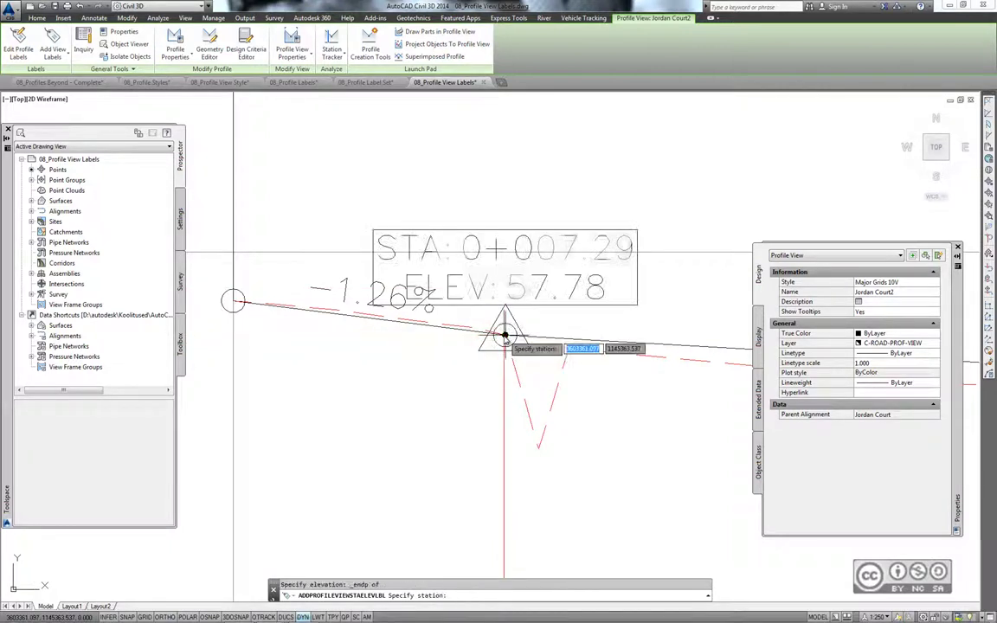
{"action": "key", "text": "Escape"}
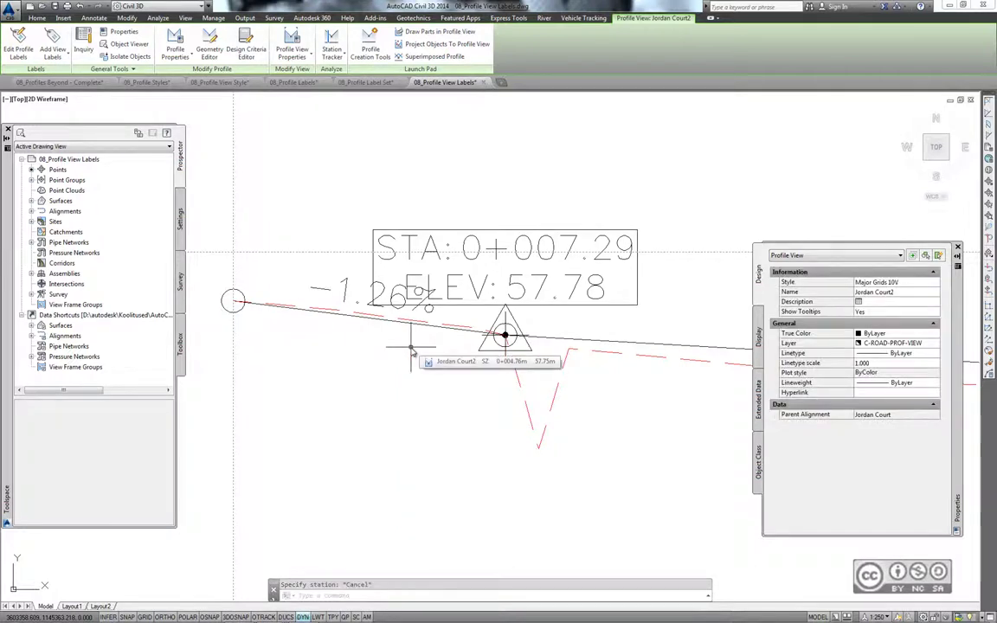
{"action": "key", "text": "Escape"}
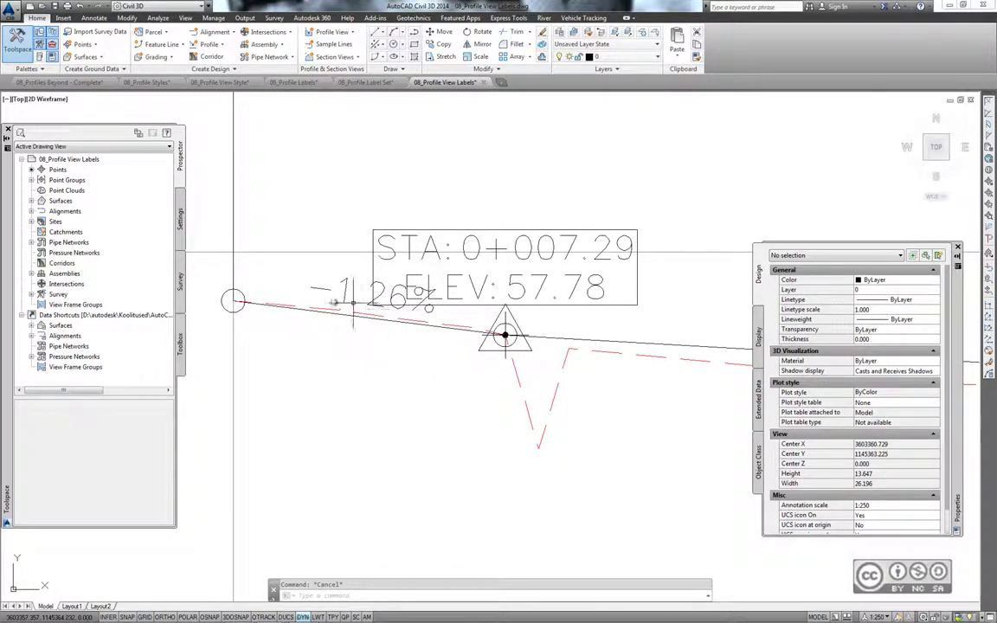
- Move the STA/ELEV label up and right onto a leader and open its text for editing
{"action": "left_click", "coordinate": [548, 311]}
{"action": "mouse_move", "coordinate": [505, 334]}
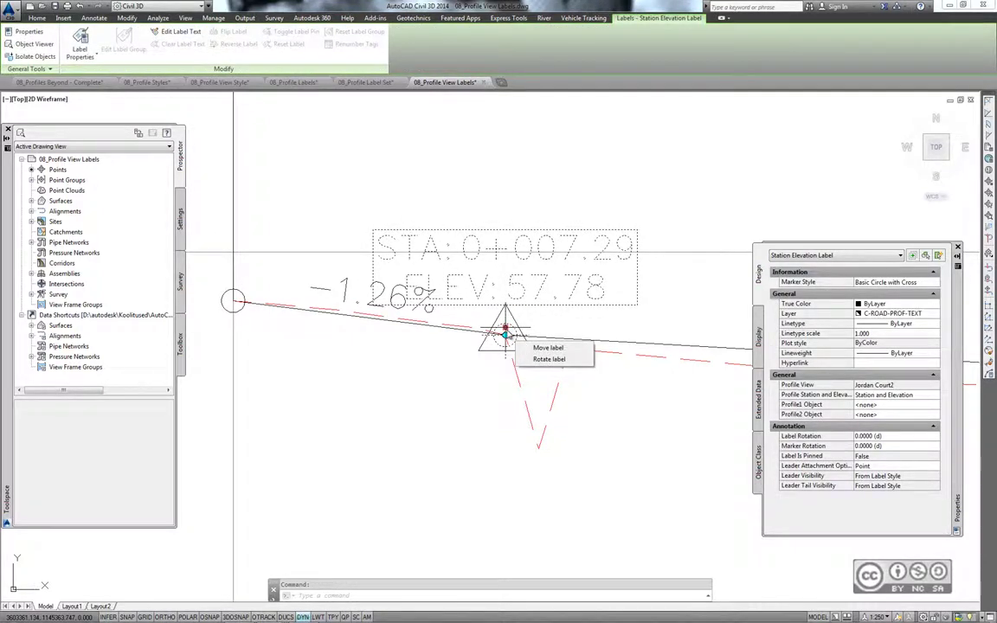
{"action": "left_click", "coordinate": [506, 334]}
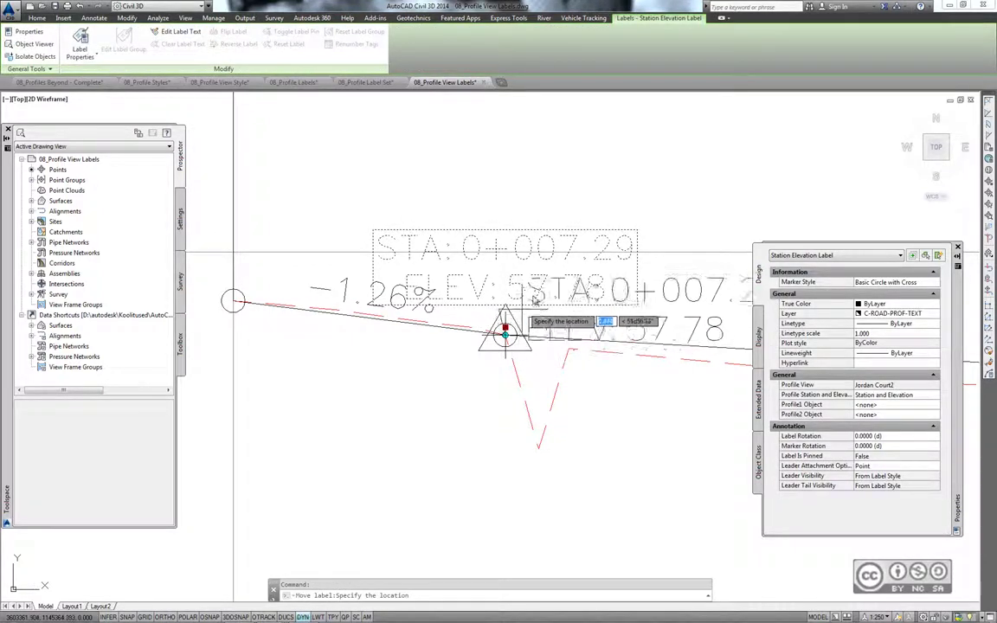
{"action": "left_click", "coordinate": [569, 212]}
{"action": "middle_click_drag", "start_coordinate": [569, 212], "coordinate": [460, 250]}
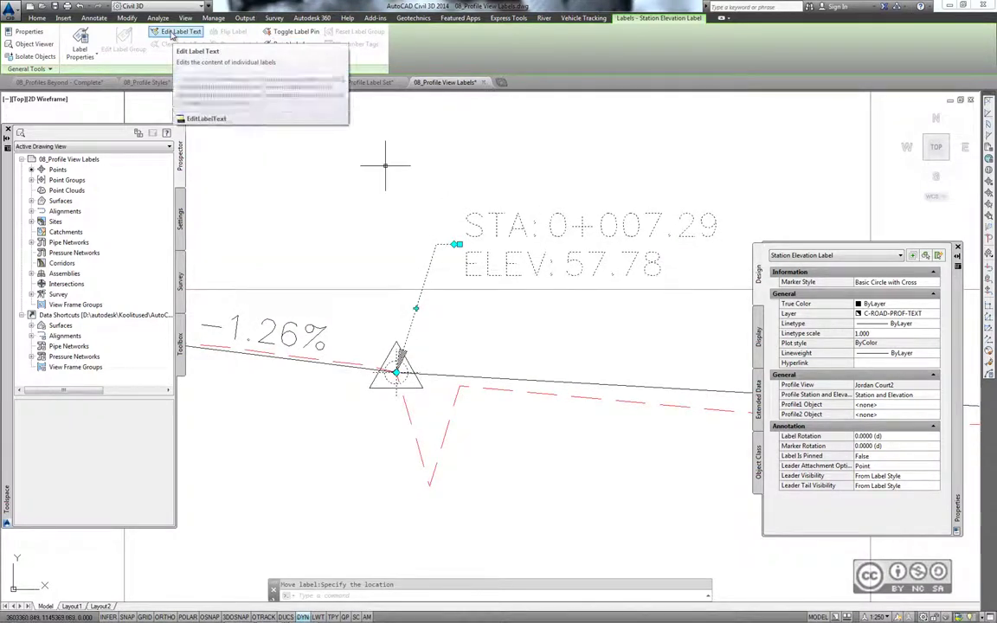
{"action": "left_click", "coordinate": [172, 33]}
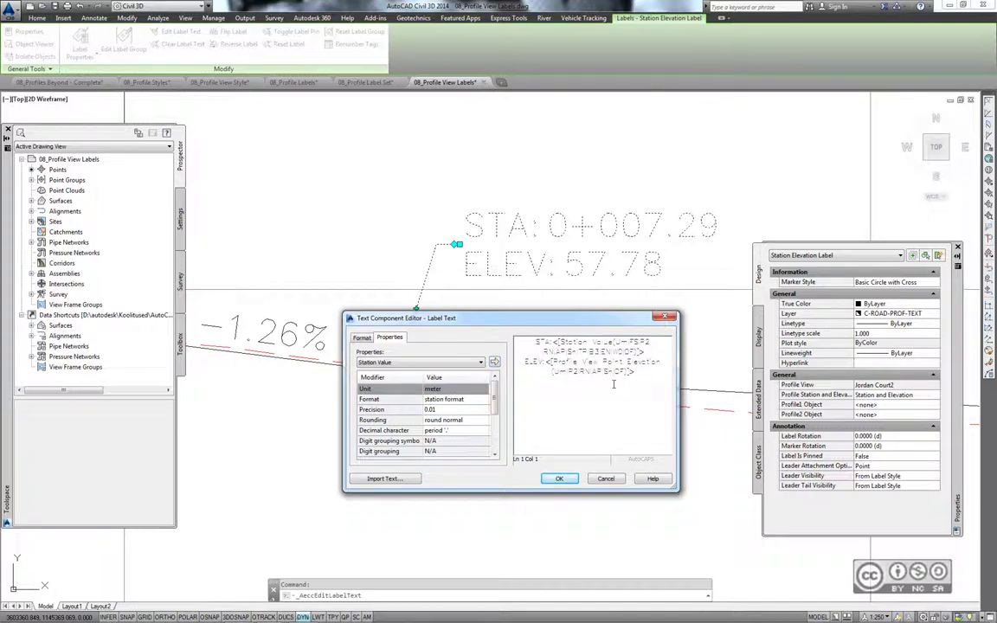
- Add the lines 'TIE TO EDGE' and 'OF EXIST ROAD' above the label's station and elevation
{"action": "key", "text": "Return"}
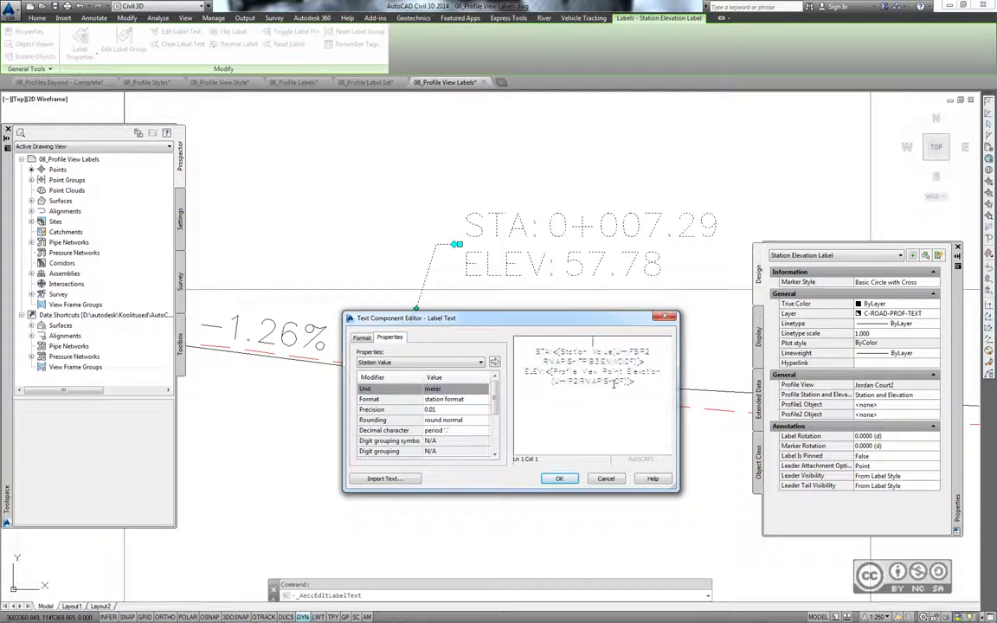
{"action": "type", "text": "TIE TO"}
{"action": "type", "text": " EDGE"}
{"action": "key", "text": "Return"}
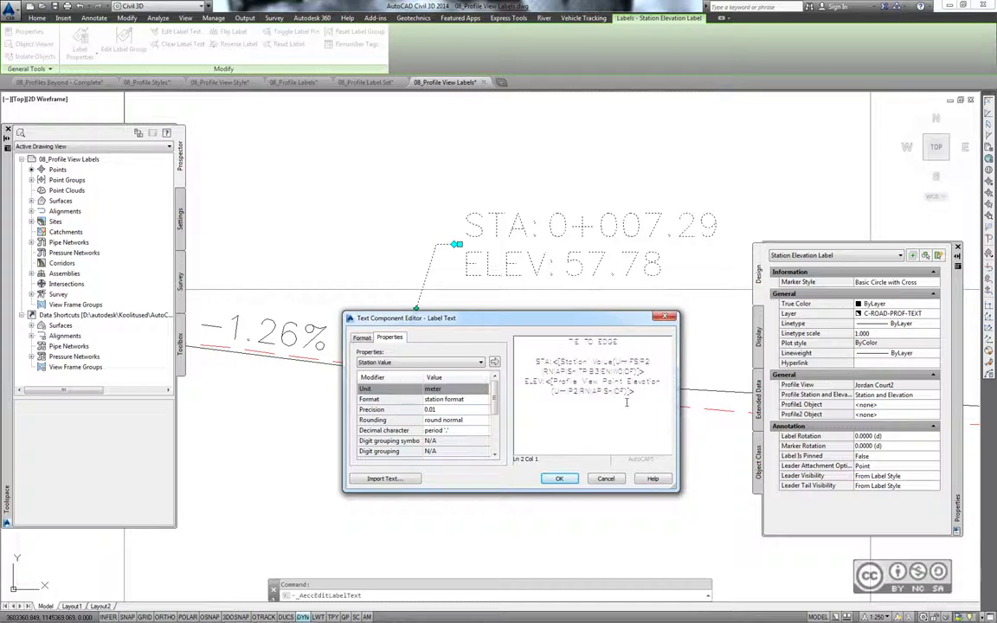
{"action": "type", "text": "EXIST"}
{"action": "type", "text": " ROAD"}
{"action": "left_click", "coordinate": [560, 481]}
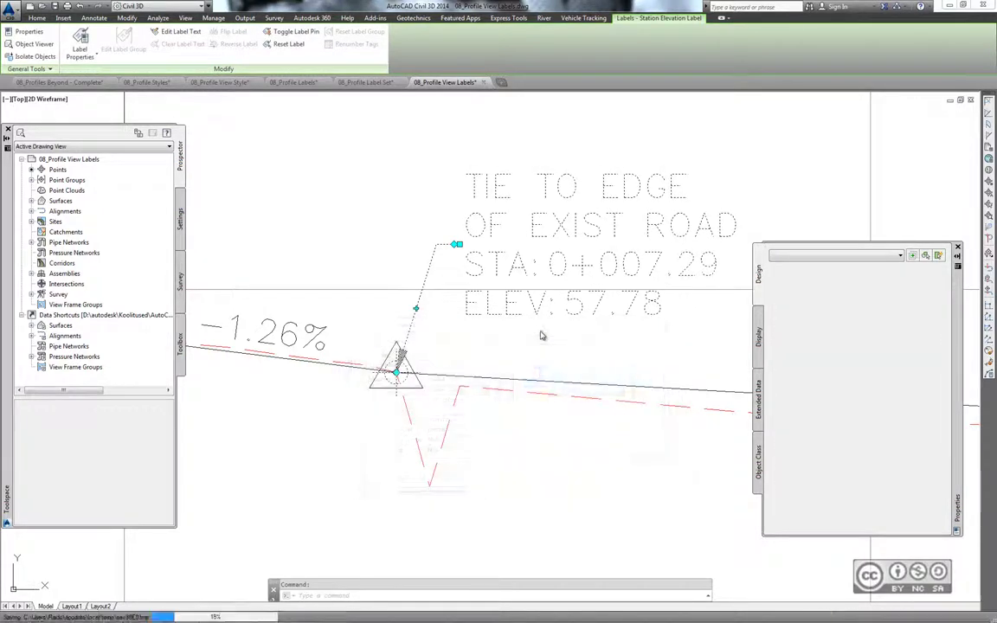
{"action": "middle_click_drag", "start_coordinate": [424, 210], "coordinate": [374, 200]}
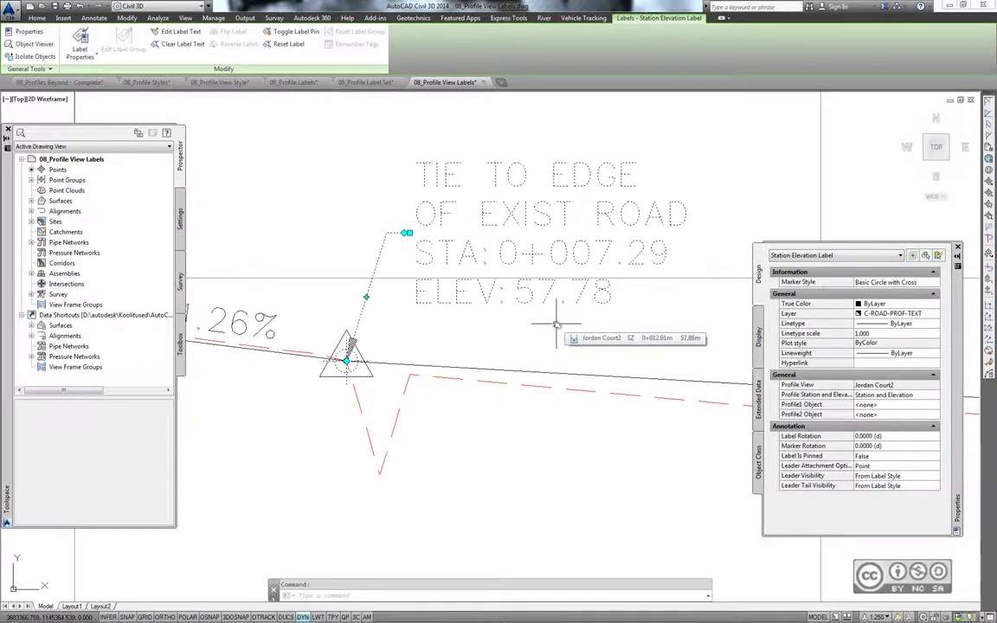
{"action": "key", "text": "Escape"}
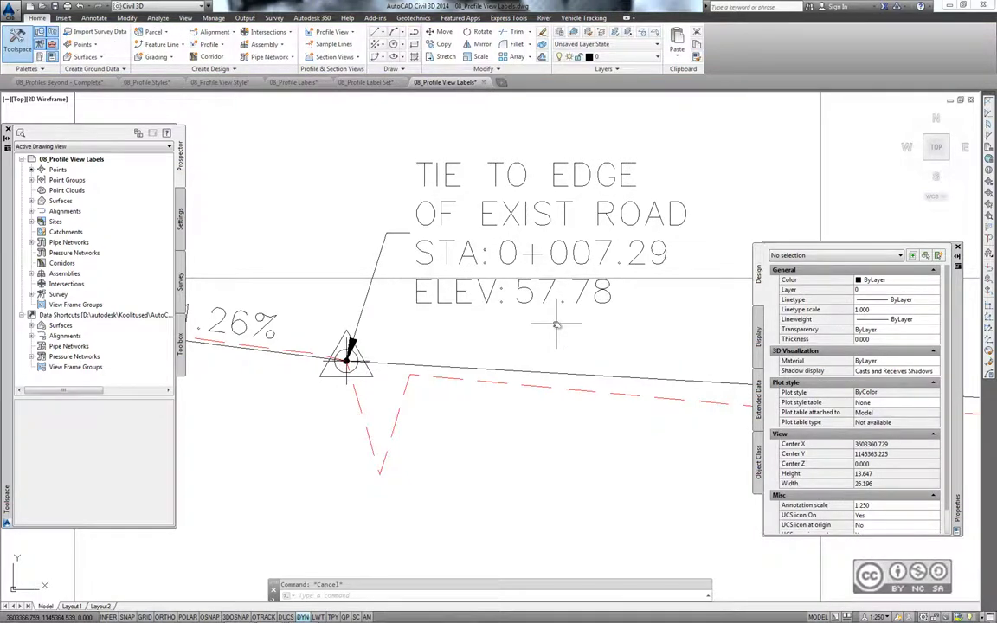
{"action": "scroll", "coordinate": [556, 325], "scroll_direction": "down", "scroll_amount": 3}
- Add a 0.28m depth label from the grade break down to the bottom of the dashed V
{"action": "left_click", "coordinate": [692, 193]}
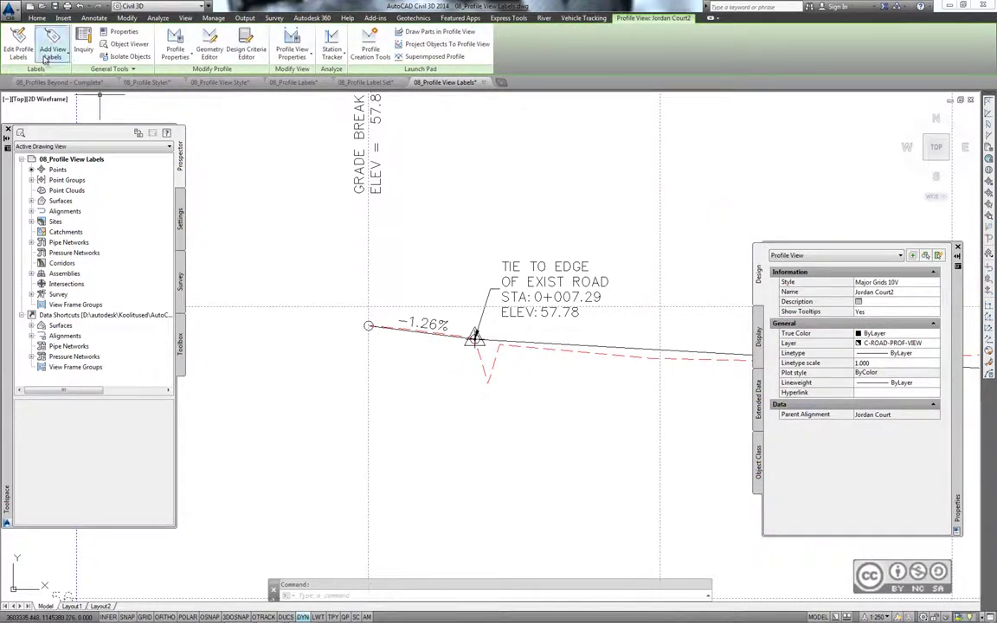
{"action": "left_click", "coordinate": [50, 57]}
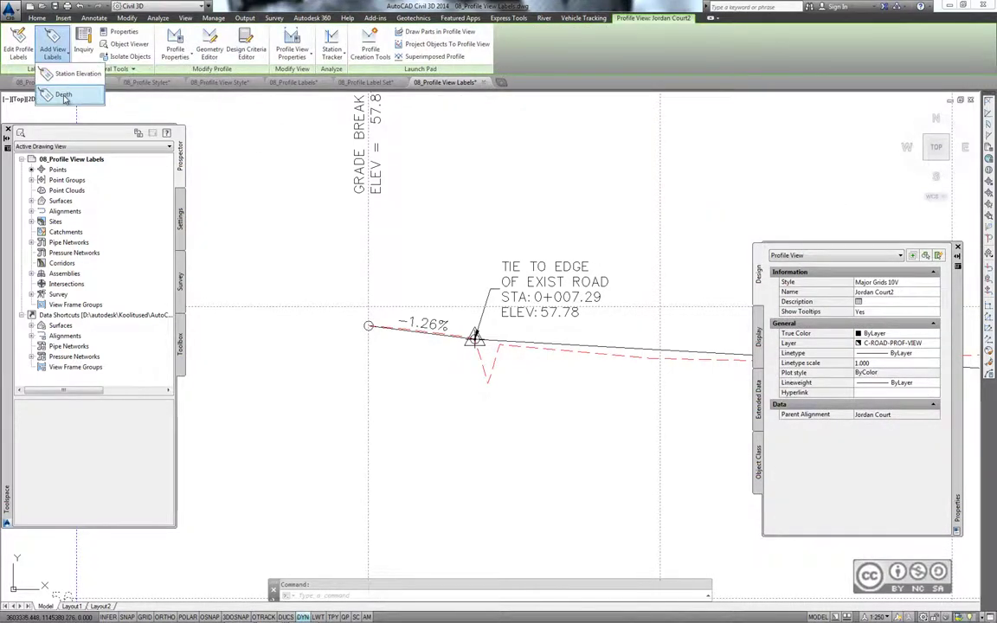
{"action": "left_click", "coordinate": [63, 98]}
{"action": "left_click", "coordinate": [474, 337]}
{"action": "scroll", "coordinate": [493, 415], "scroll_direction": "up", "scroll_amount": 4}
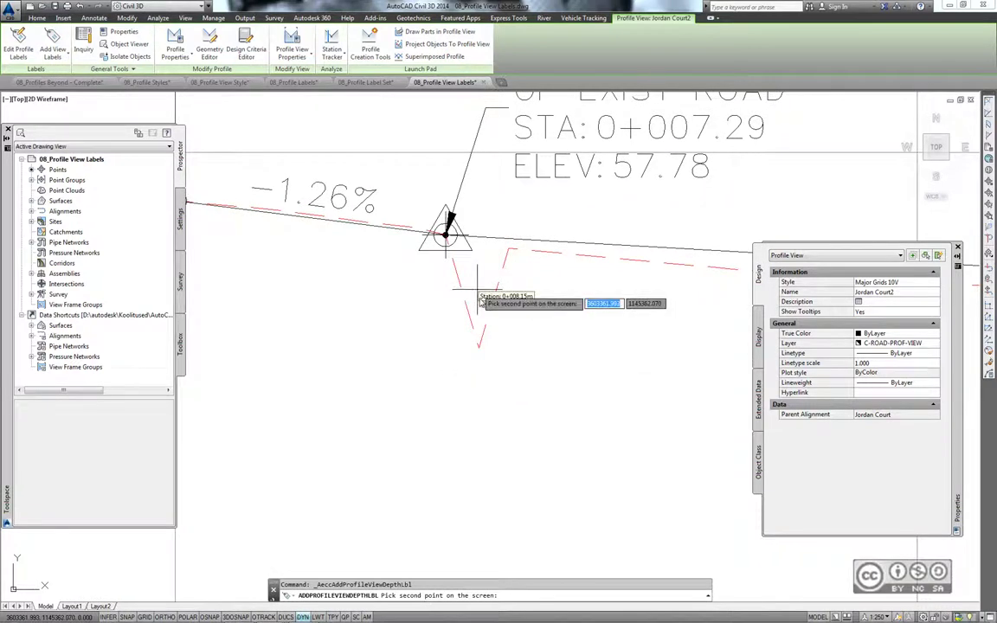
{"action": "right_click", "coordinate": [478, 355], "text": "shift"}
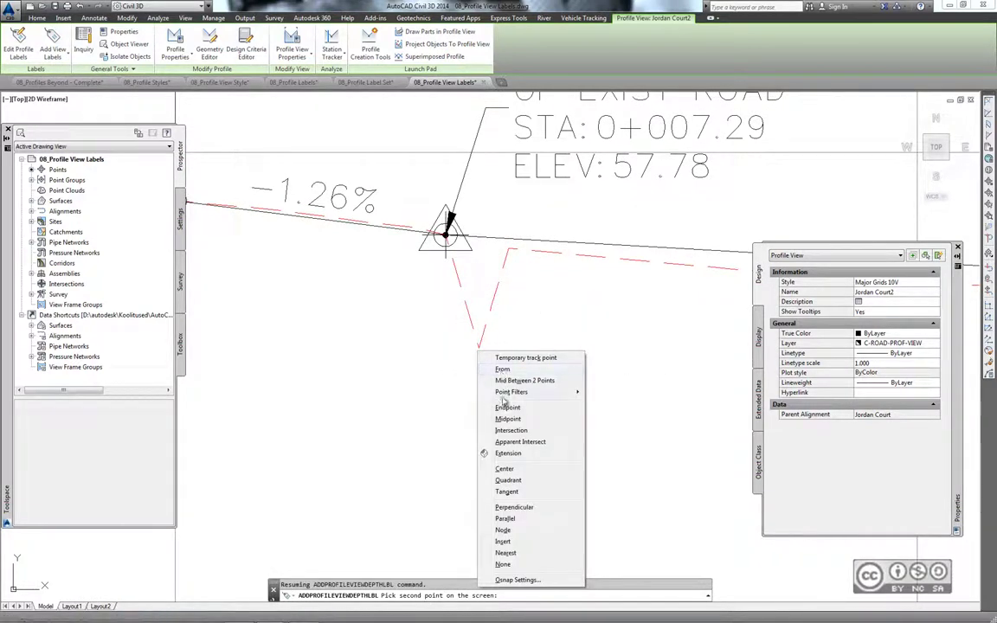
{"action": "left_click", "coordinate": [507, 407]}
{"action": "left_click", "coordinate": [479, 350]}
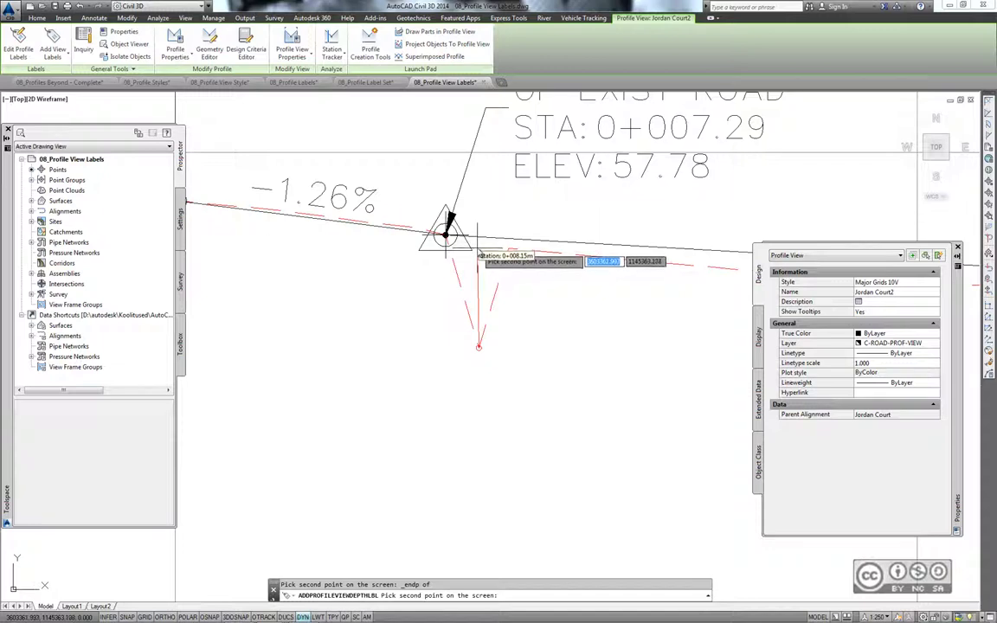
{"action": "left_click", "coordinate": [478, 247]}
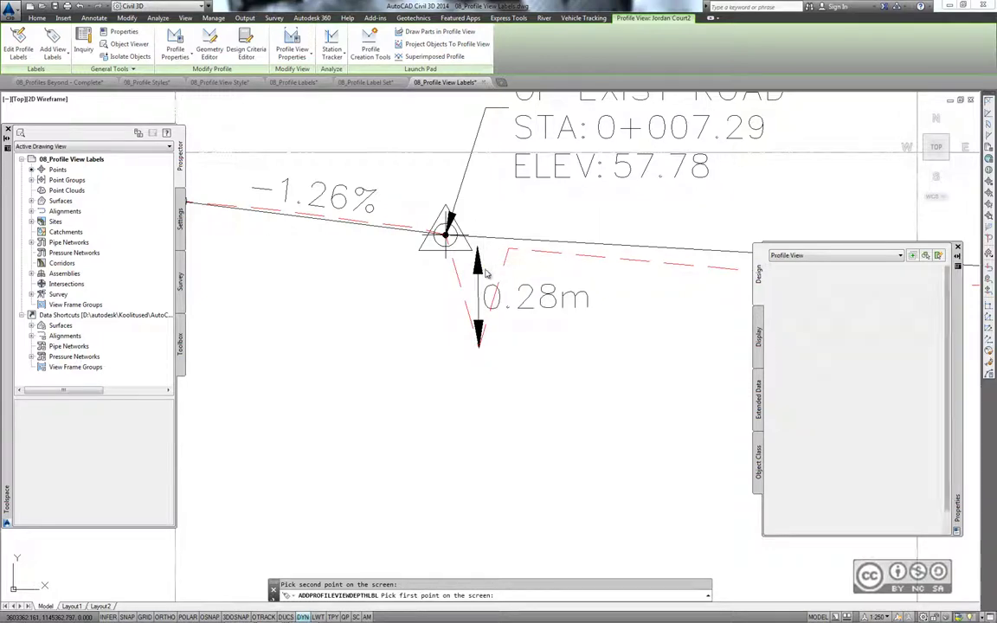
{"action": "key", "text": "Escape"}
{"action": "key", "text": "Escape"}
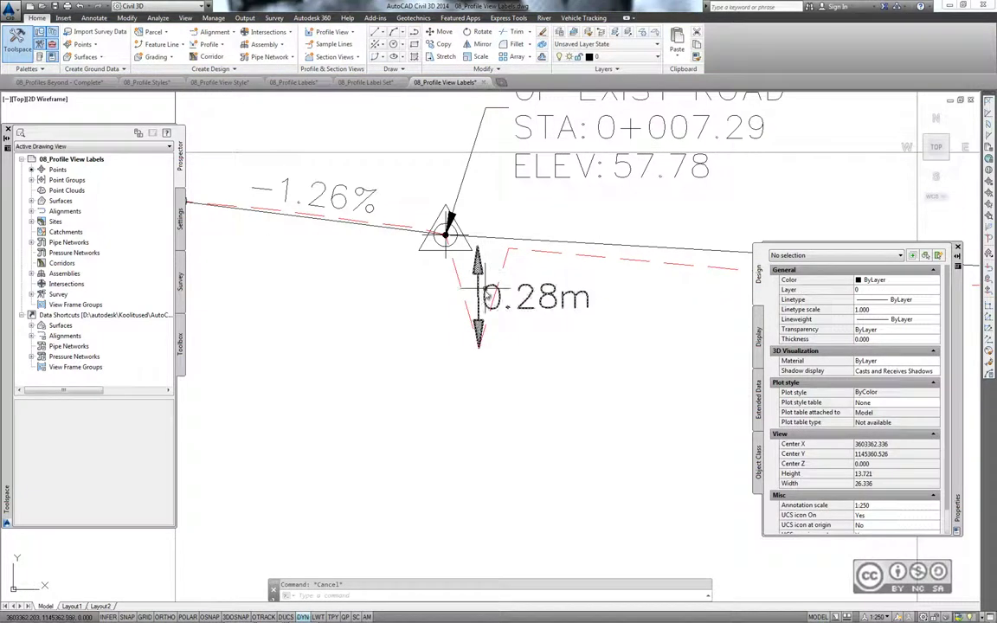
{"action": "left_click", "coordinate": [479, 297]}
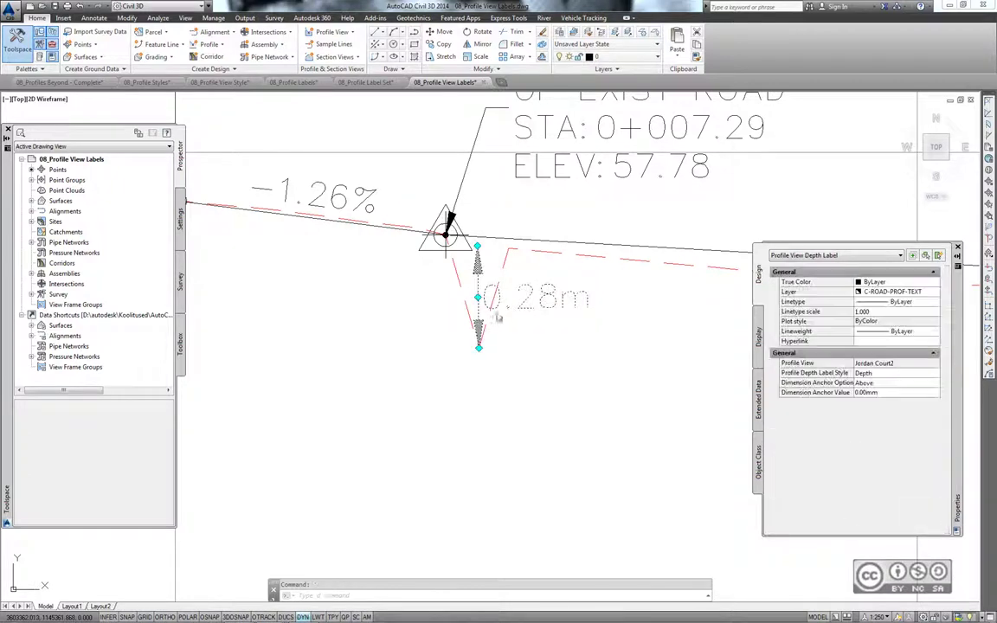
{"action": "left_click", "coordinate": [477, 247]}
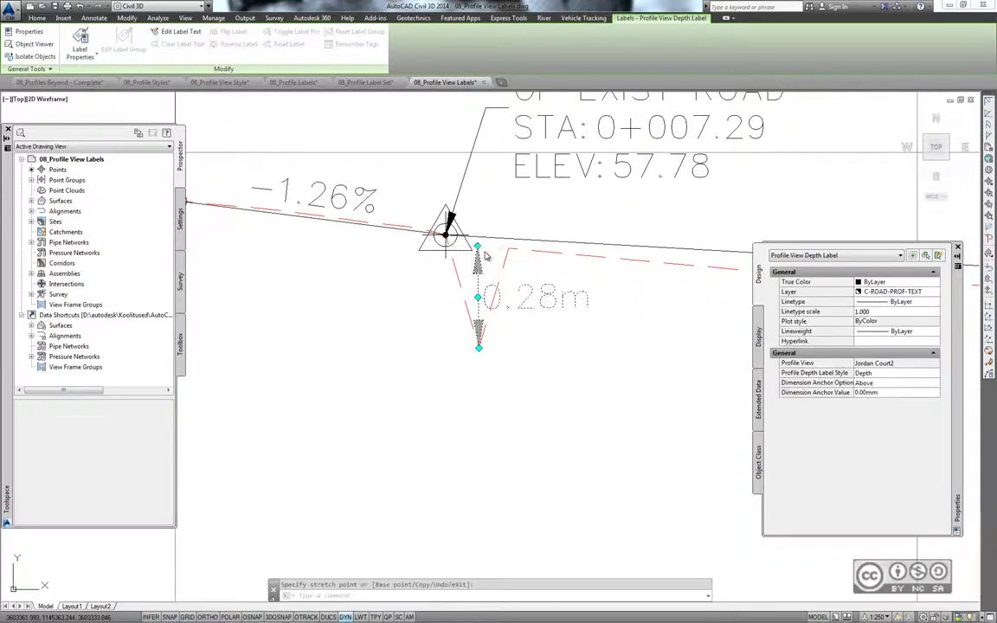
{"action": "scroll", "coordinate": [447, 363], "scroll_direction": "down", "scroll_amount": 2}
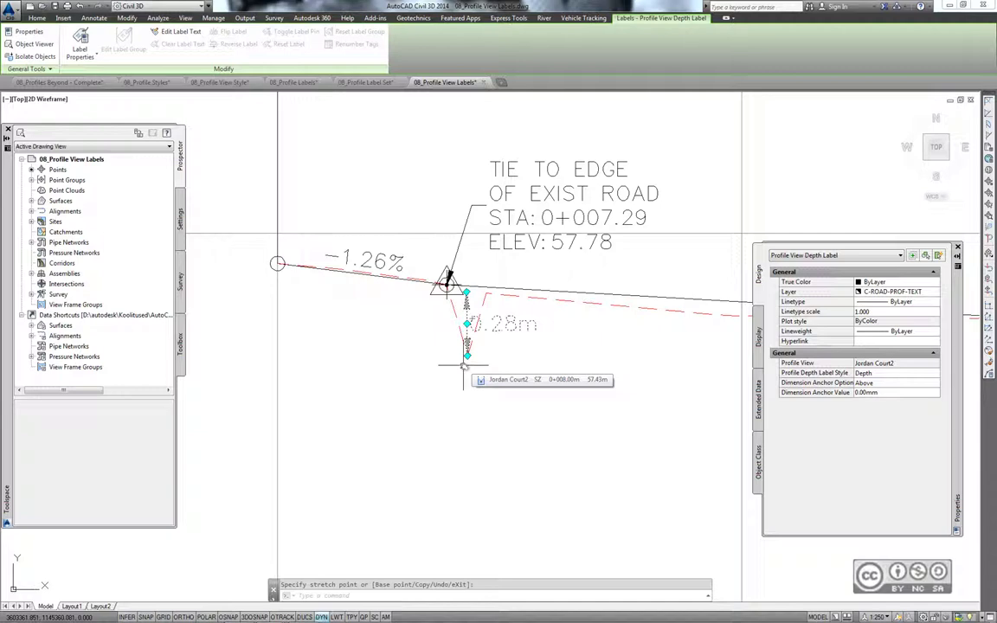
{"action": "scroll", "coordinate": [509, 380], "scroll_direction": "down", "scroll_amount": 1}
{"action": "scroll", "coordinate": [519, 389], "scroll_direction": "down", "scroll_amount": 1}
{"action": "scroll", "coordinate": [537, 401], "scroll_direction": "down", "scroll_amount": 1}
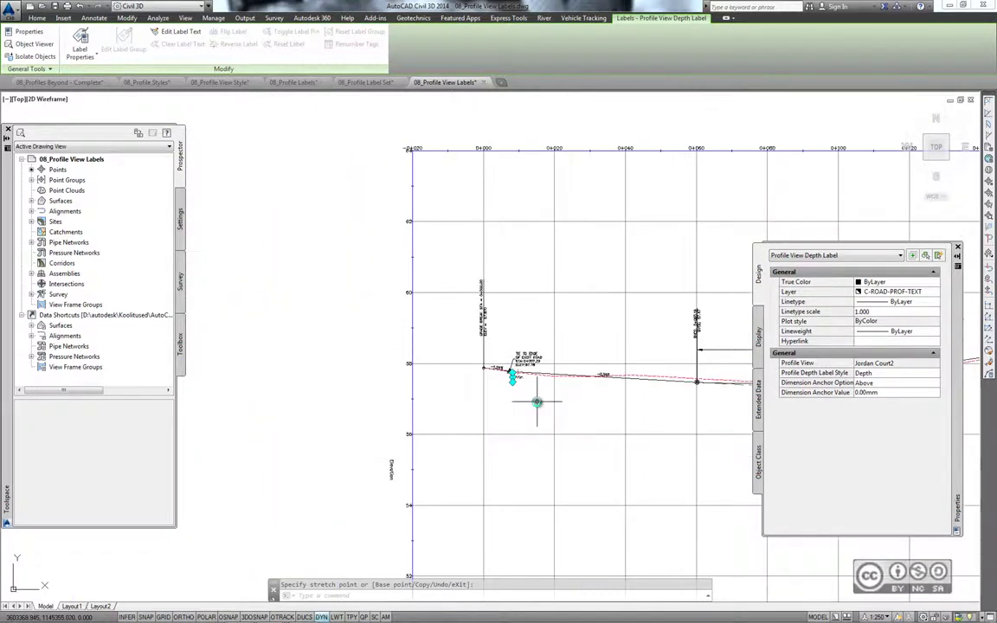
{"action": "middle_click_drag", "start_coordinate": [537, 401], "coordinate": [517, 388]}
{"action": "scroll", "coordinate": [520, 394], "scroll_direction": "up", "scroll_amount": 1}
{"action": "scroll", "coordinate": [485, 374], "scroll_direction": "up", "scroll_amount": 2}
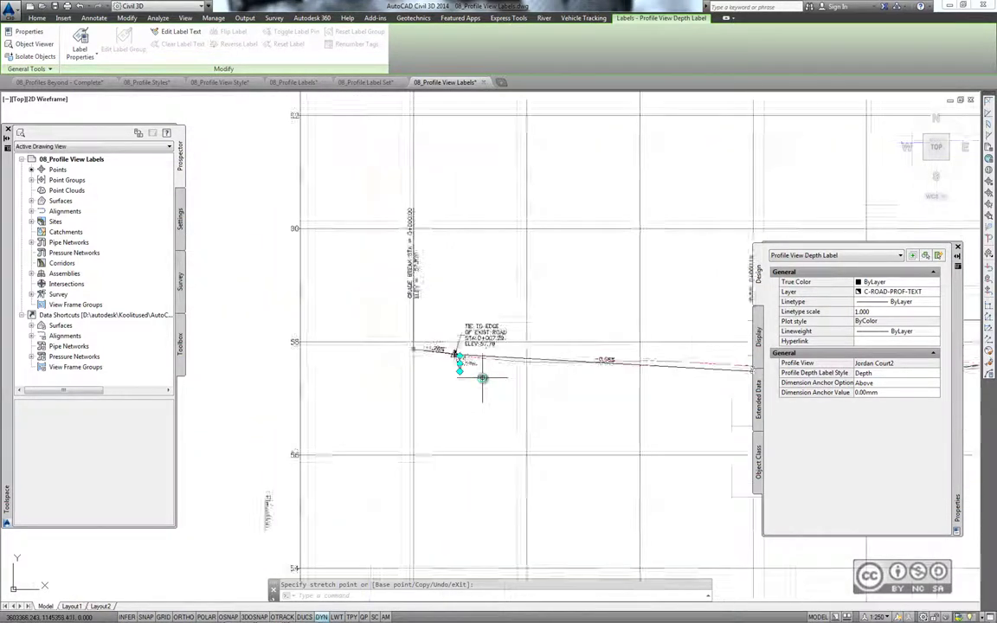
{"action": "scroll", "coordinate": [478, 371], "scroll_direction": "up", "scroll_amount": 2}
{"action": "scroll", "coordinate": [547, 381], "scroll_direction": "down", "scroll_amount": 1}
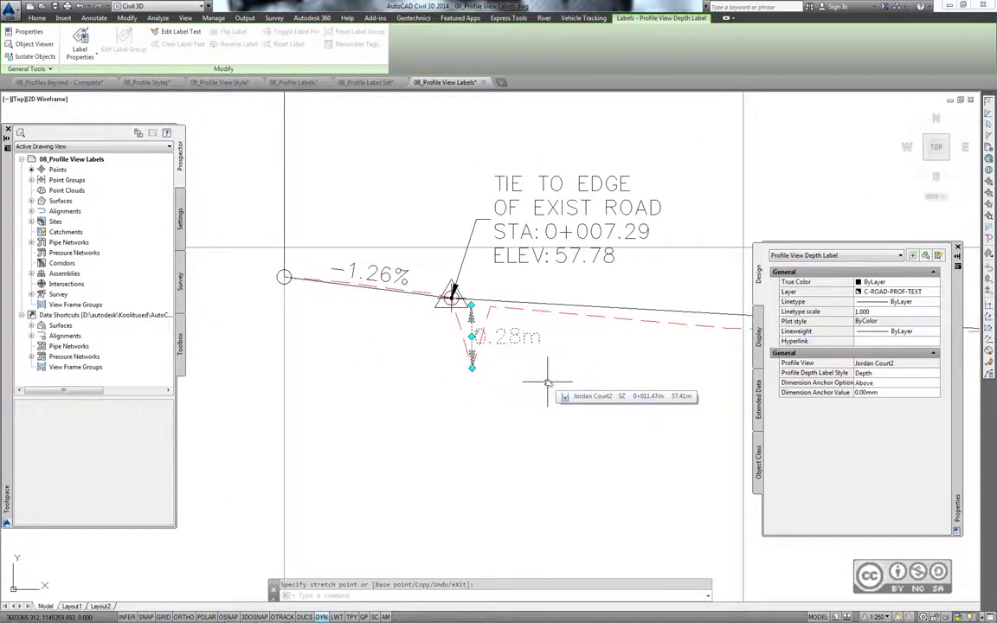
{"action": "scroll", "coordinate": [507, 352], "scroll_direction": "up", "scroll_amount": 1}
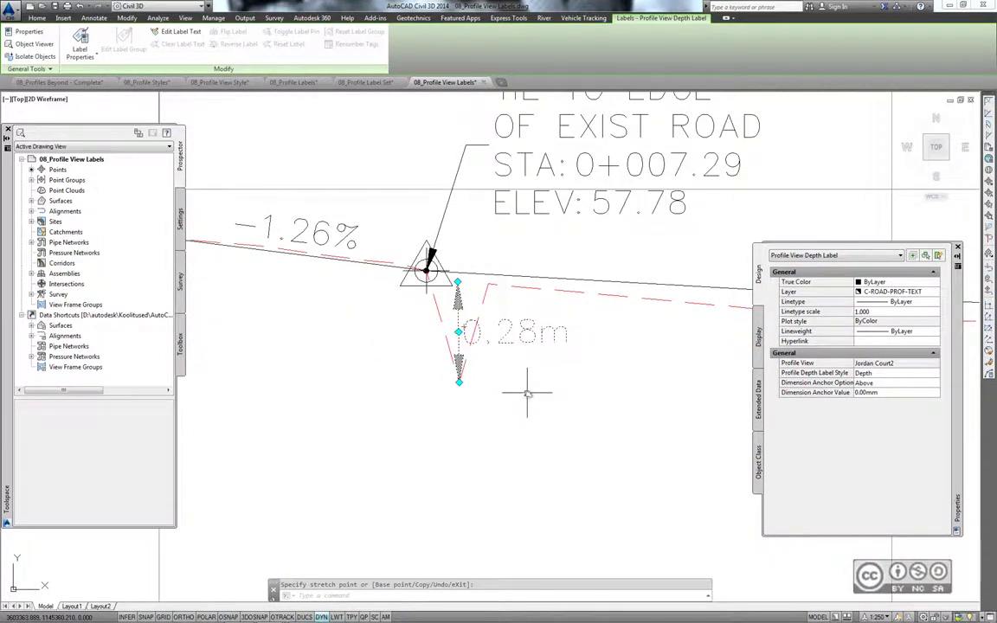
{"action": "key", "text": "Escape"}
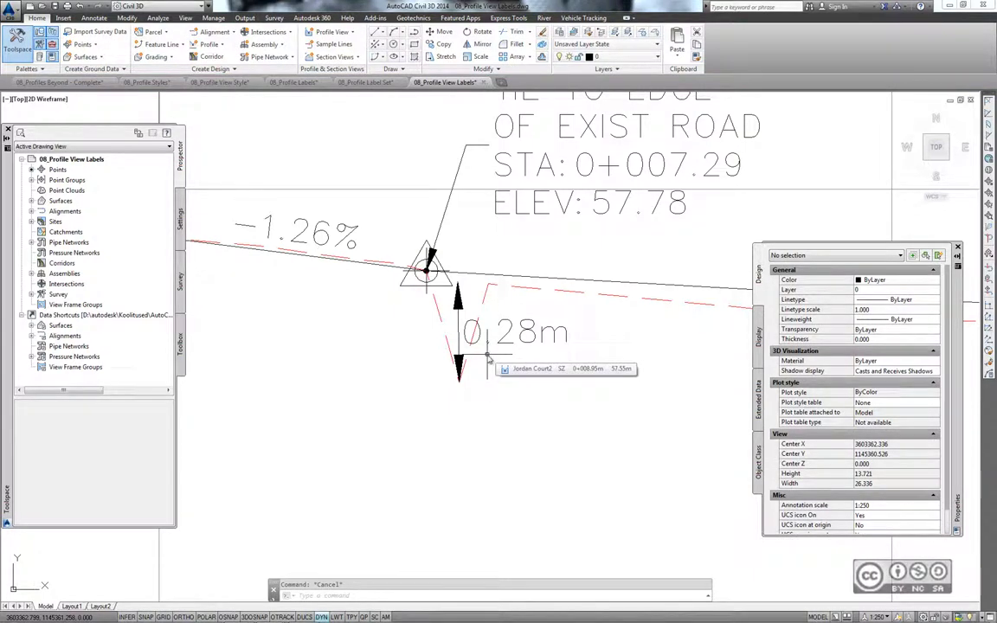
- Measure the depth arrow with DI, giving Delta Y 2.662 and Delta X -0.042
{"action": "type", "text": "di"}
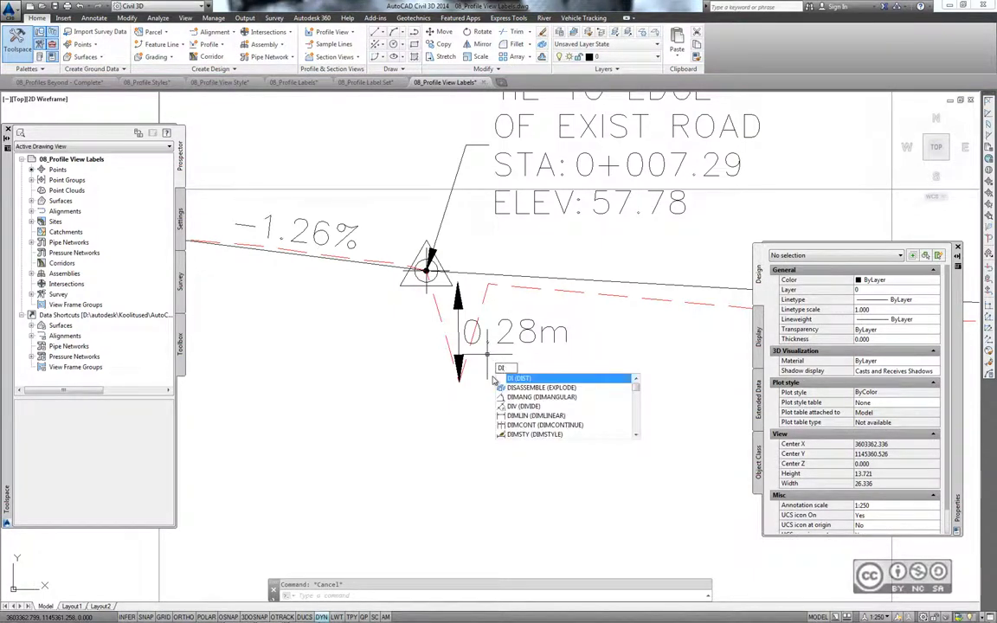
{"action": "key", "text": "Return"}
{"action": "left_click", "coordinate": [460, 381]}
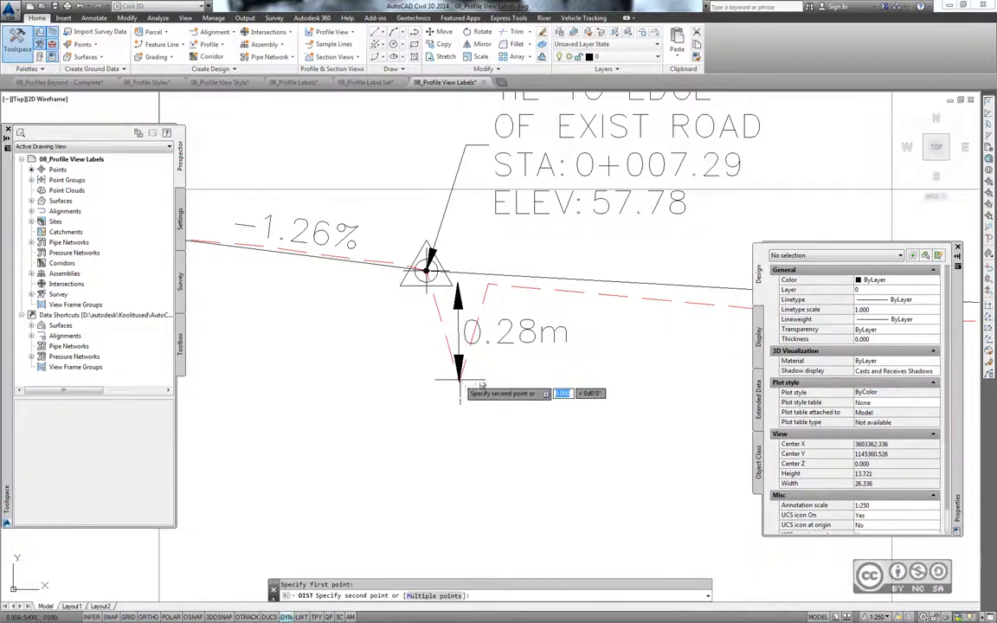
{"action": "left_click", "coordinate": [459, 283]}
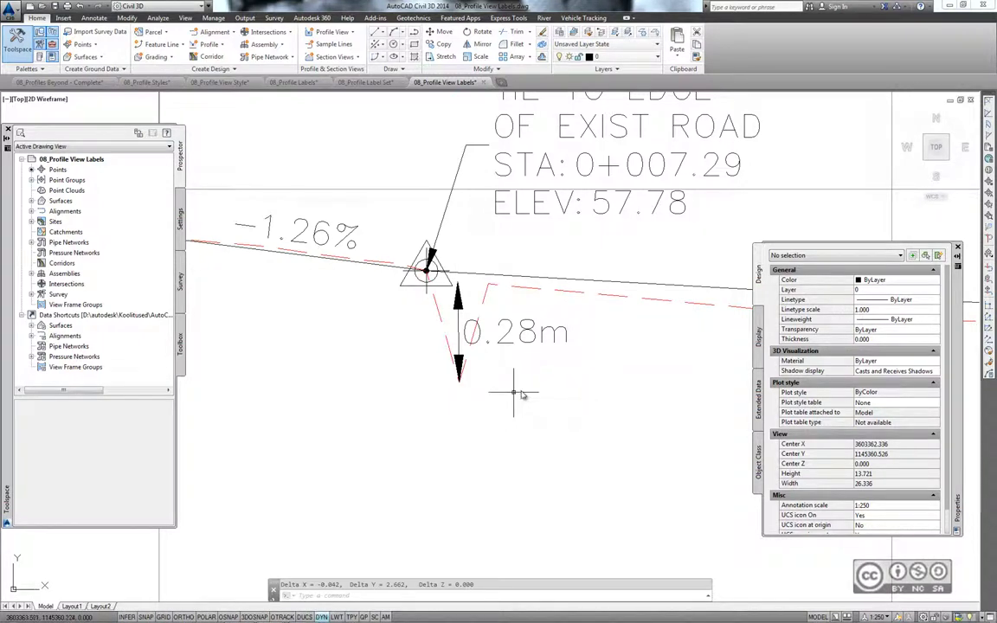
{"action": "scroll", "coordinate": [386, 460], "scroll_direction": "down", "scroll_amount": 4}
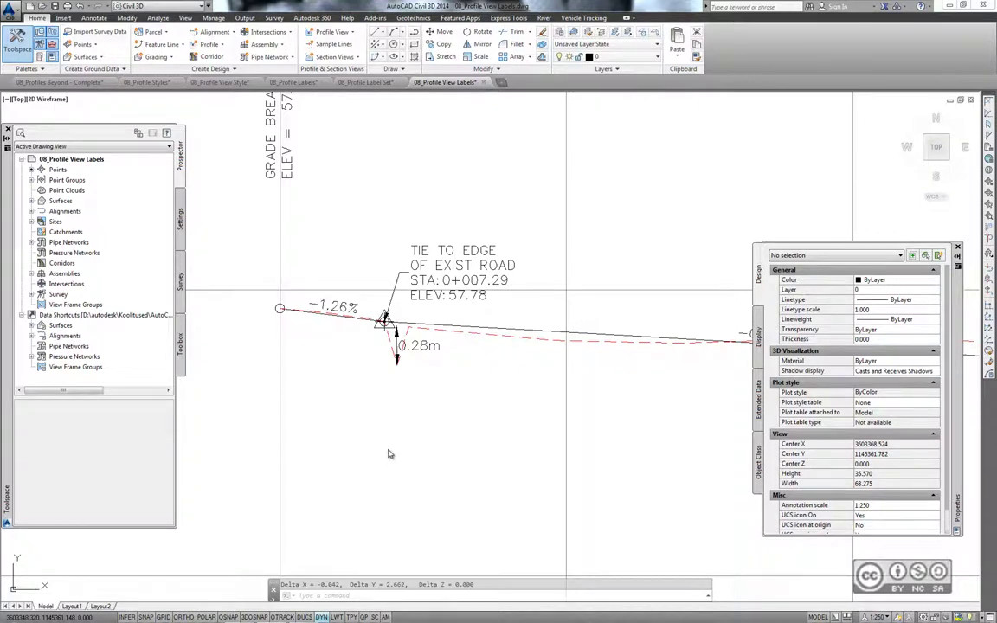
- End the distance measurement and clear the command prompt
{"action": "key", "text": "Escape"}
- Open 08_Object Projection.dwg and select its Jordan Court2 profile view
{"action": "left_click", "coordinate": [41, 7]}
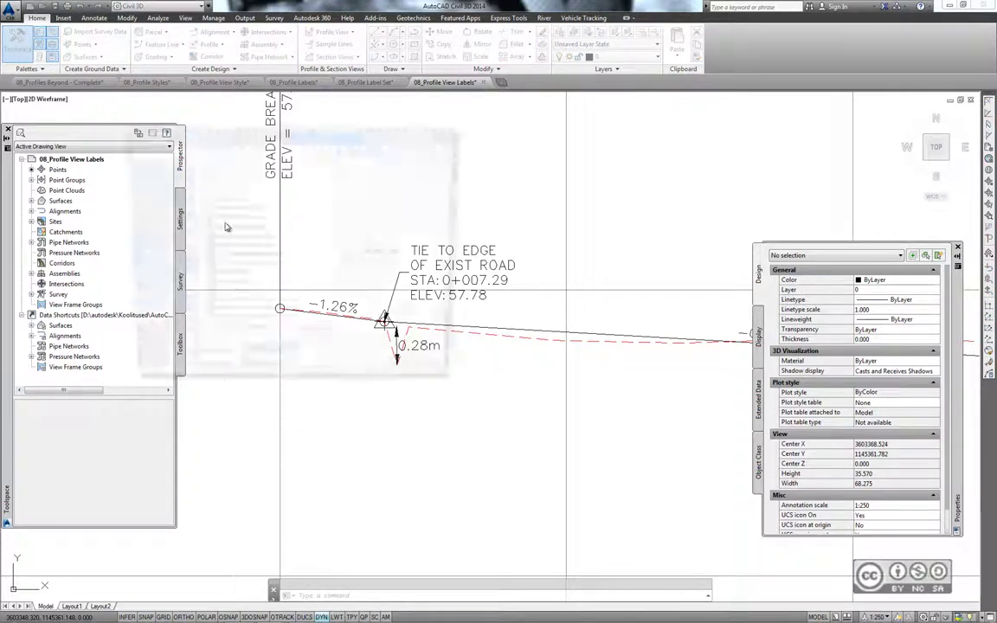
{"action": "left_click", "coordinate": [273, 287]}
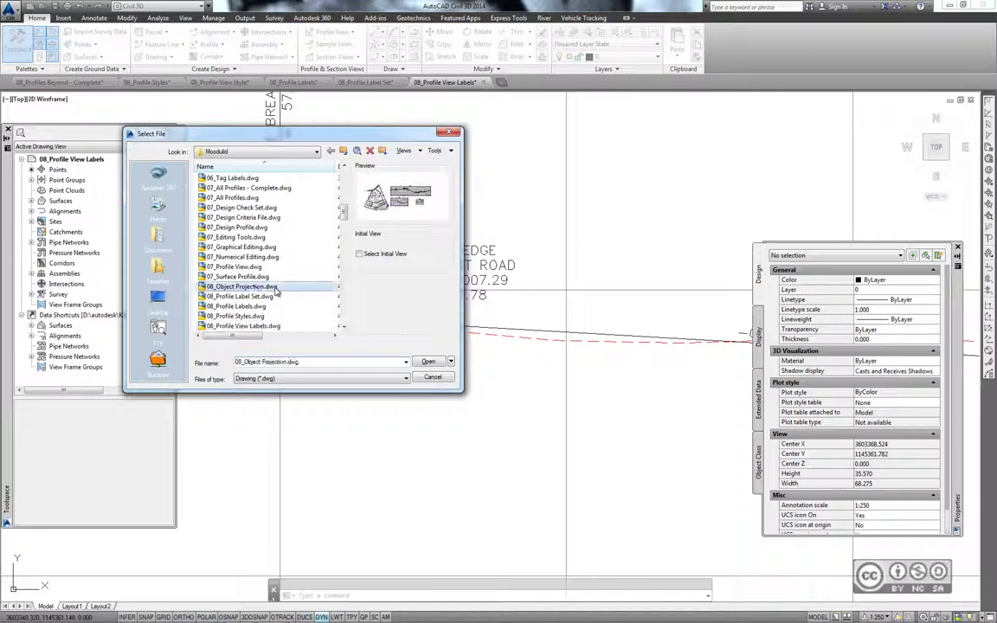
{"action": "left_click", "coordinate": [429, 361]}
{"action": "scroll", "coordinate": [357, 304], "scroll_direction": "up", "scroll_amount": 1}
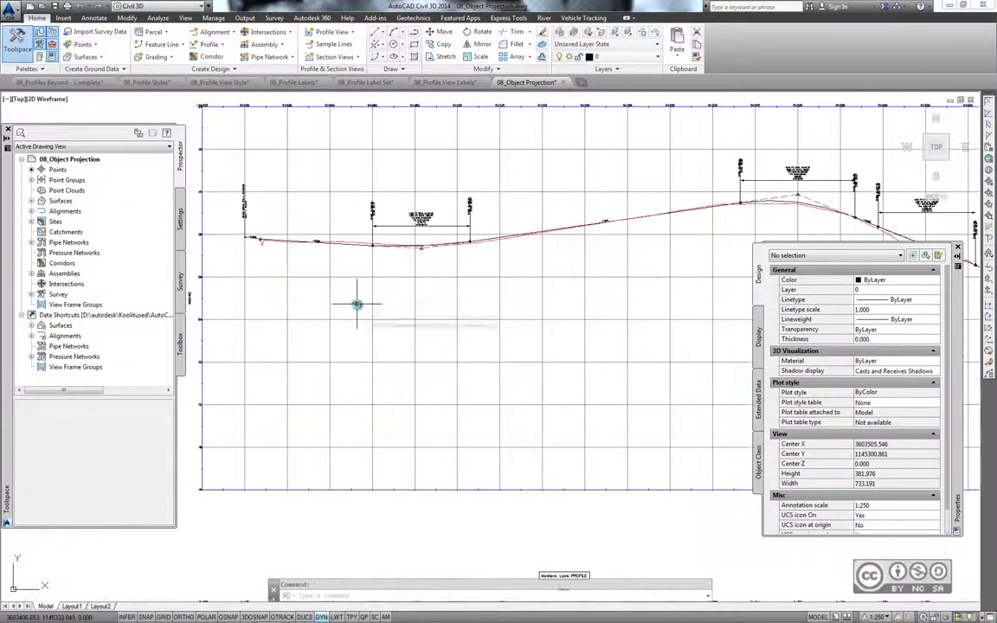
{"action": "scroll", "coordinate": [403, 332], "scroll_direction": "up", "scroll_amount": 1}
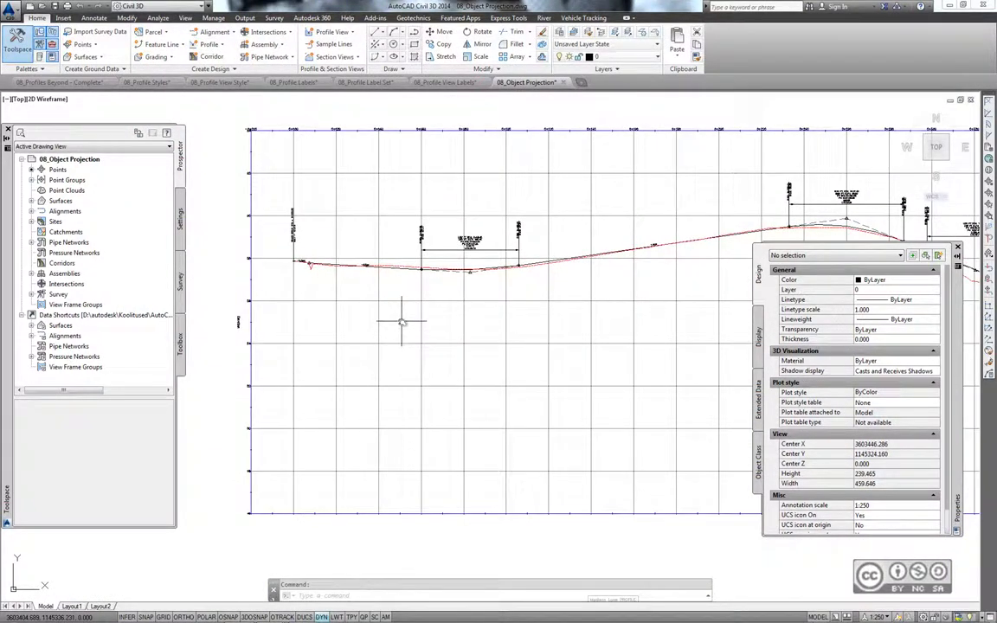
{"action": "left_click", "coordinate": [421, 334]}
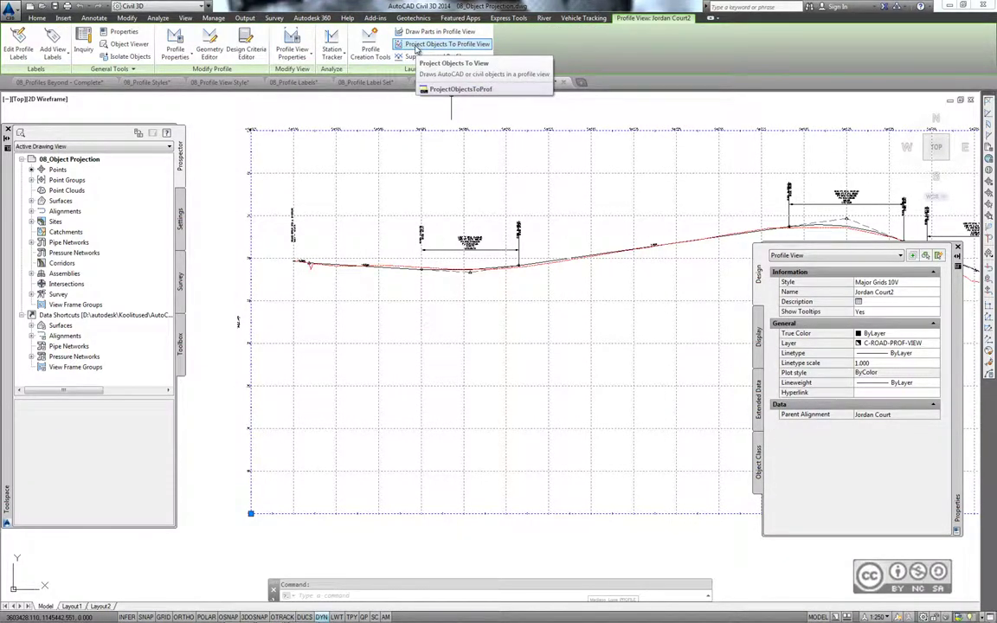
- Project the Jordan Court 3D polyline into the profile view with Basic style and object elevations
{"action": "left_click", "coordinate": [416, 48]}
{"action": "scroll", "coordinate": [499, 291], "scroll_direction": "up", "scroll_amount": 5}
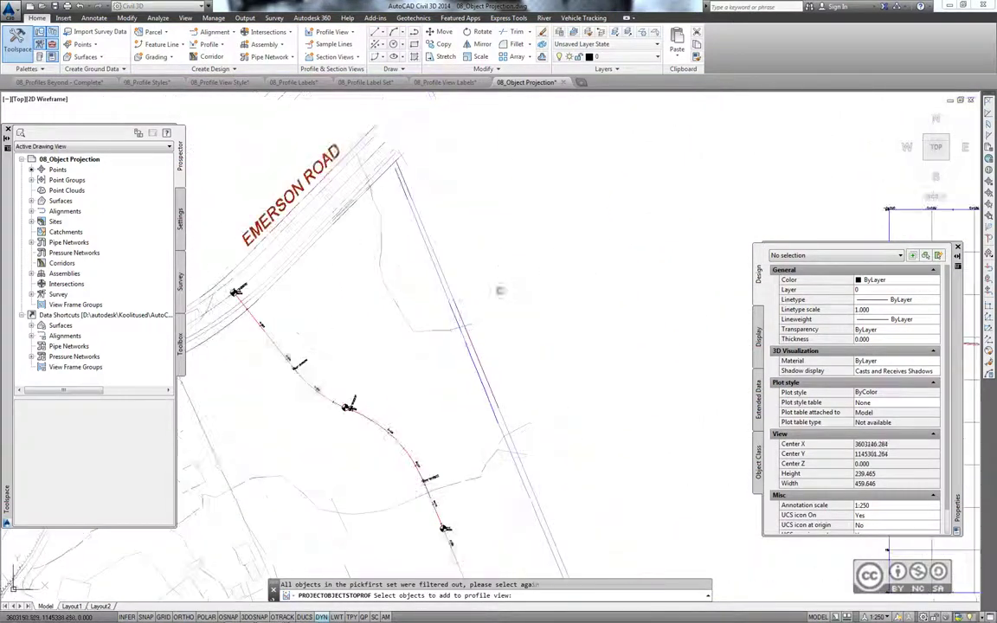
{"action": "scroll", "coordinate": [441, 288], "scroll_direction": "up", "scroll_amount": 2}
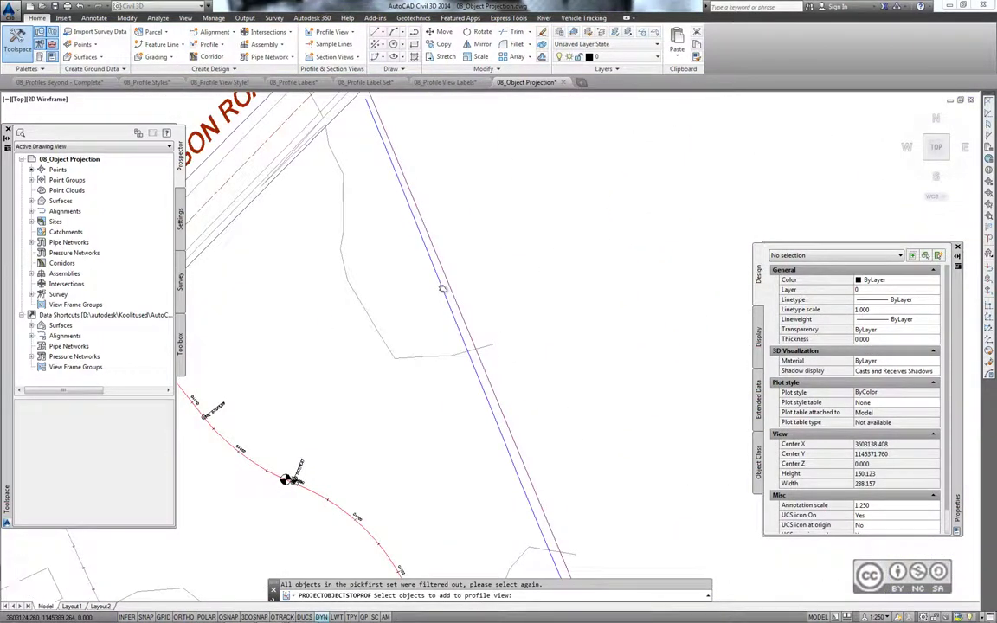
{"action": "scroll", "coordinate": [442, 288], "scroll_direction": "down", "scroll_amount": 1}
{"action": "scroll", "coordinate": [451, 340], "scroll_direction": "down", "scroll_amount": 1}
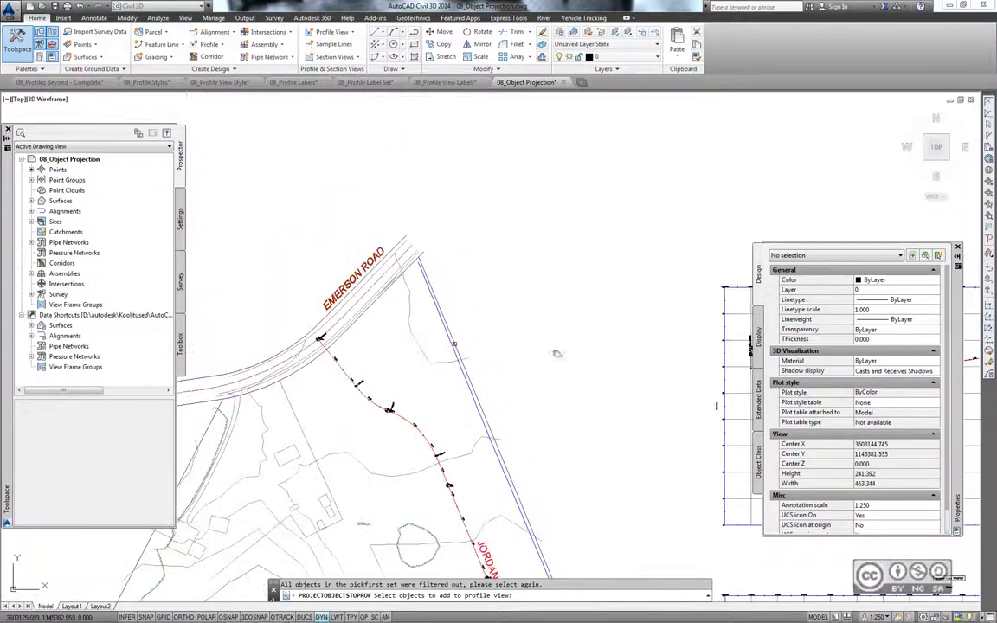
{"action": "middle_click_drag", "start_coordinate": [556, 353], "coordinate": [456, 218]}
{"action": "scroll", "coordinate": [413, 242], "scroll_direction": "up", "scroll_amount": 2}
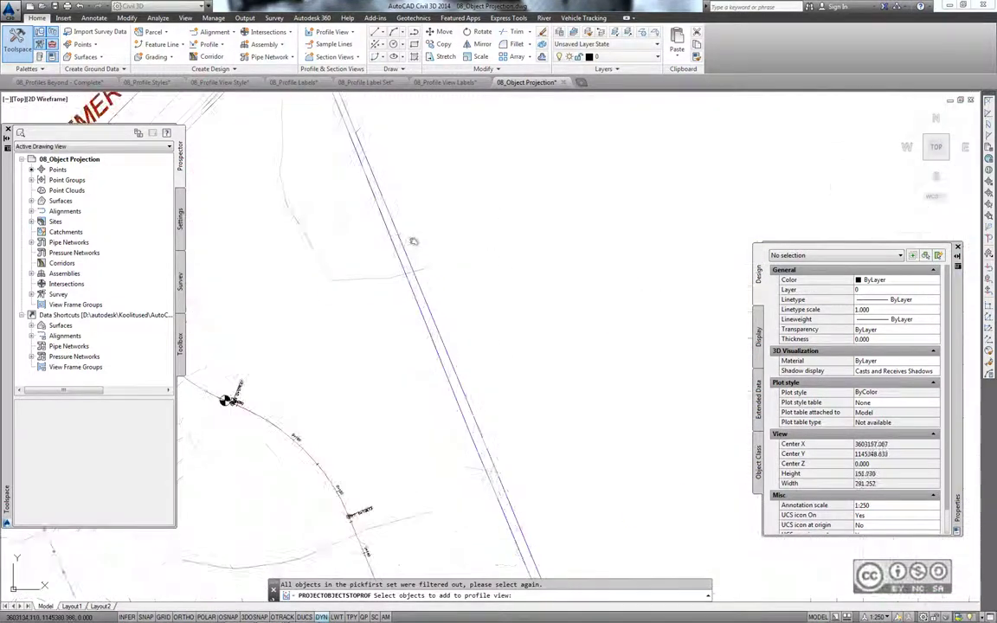
{"action": "left_click", "coordinate": [398, 249]}
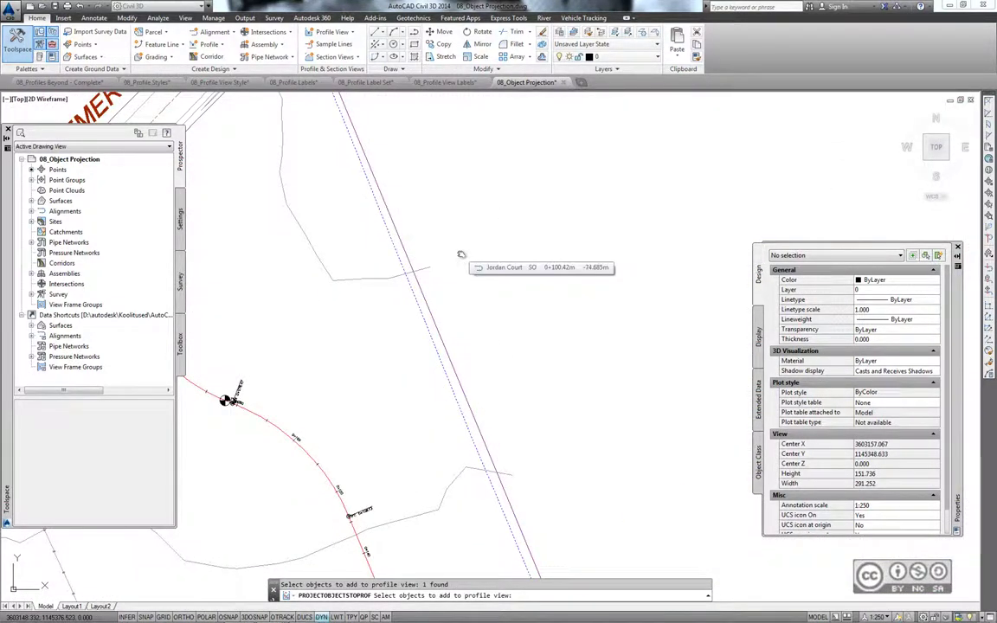
{"action": "key", "text": "Return"}
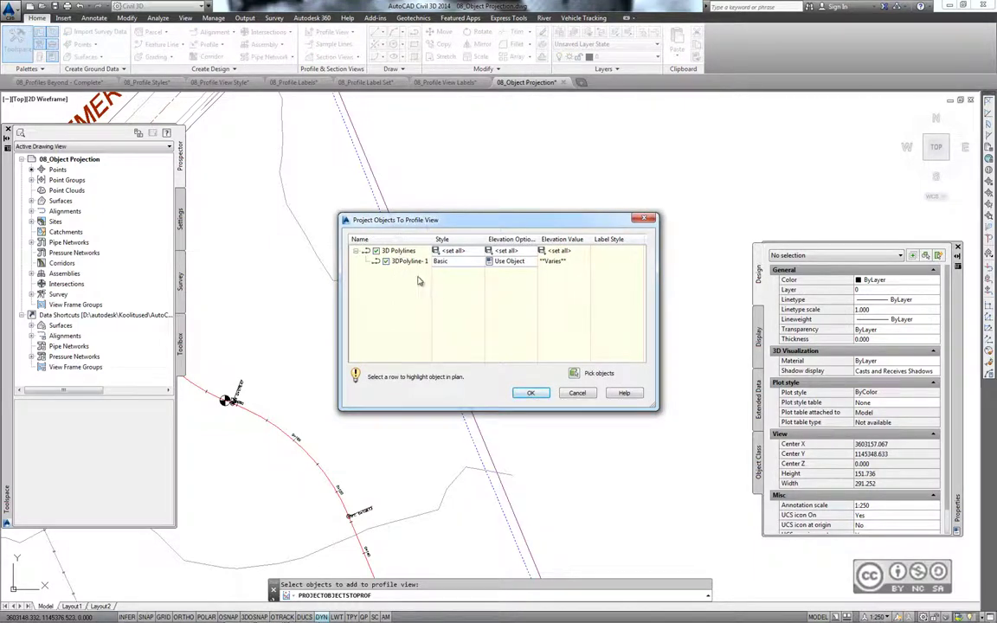
{"action": "left_click_drag", "start_coordinate": [537, 240], "coordinate": [547, 240]}
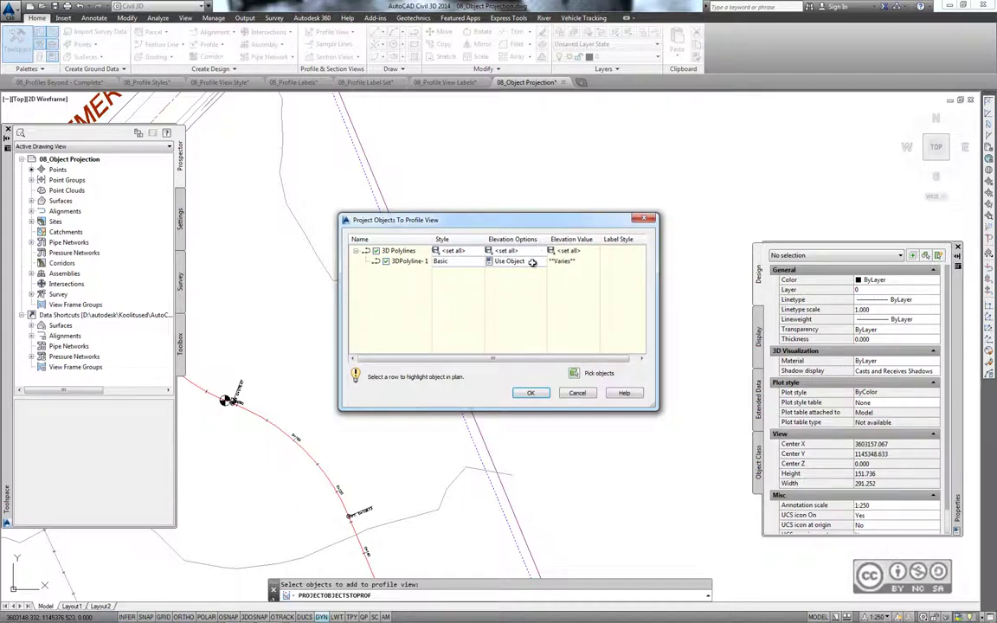
{"action": "left_click", "coordinate": [533, 394]}
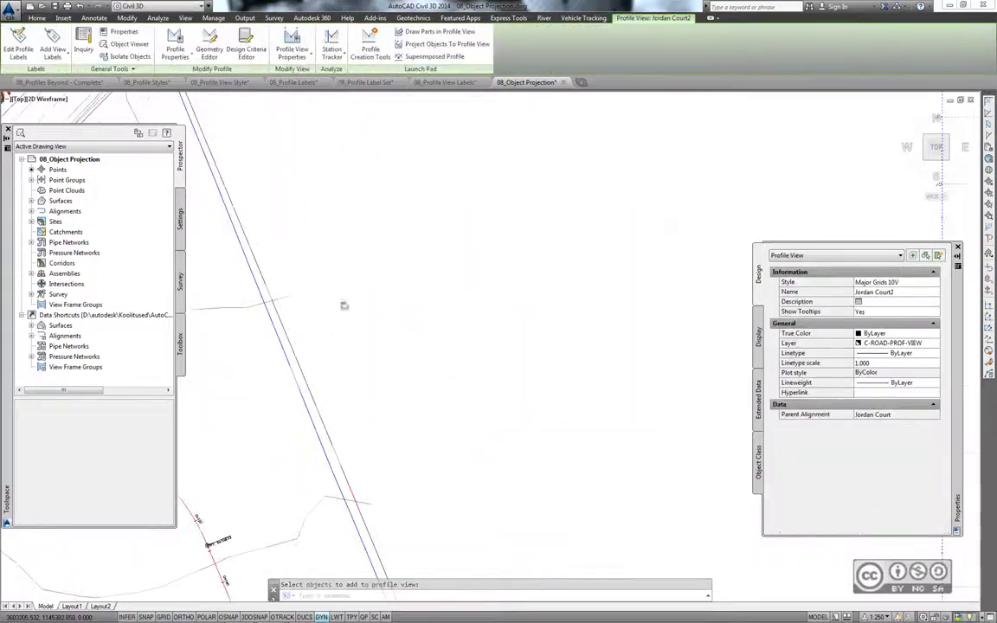
{"action": "scroll", "coordinate": [469, 239], "scroll_direction": "down", "scroll_amount": 2}
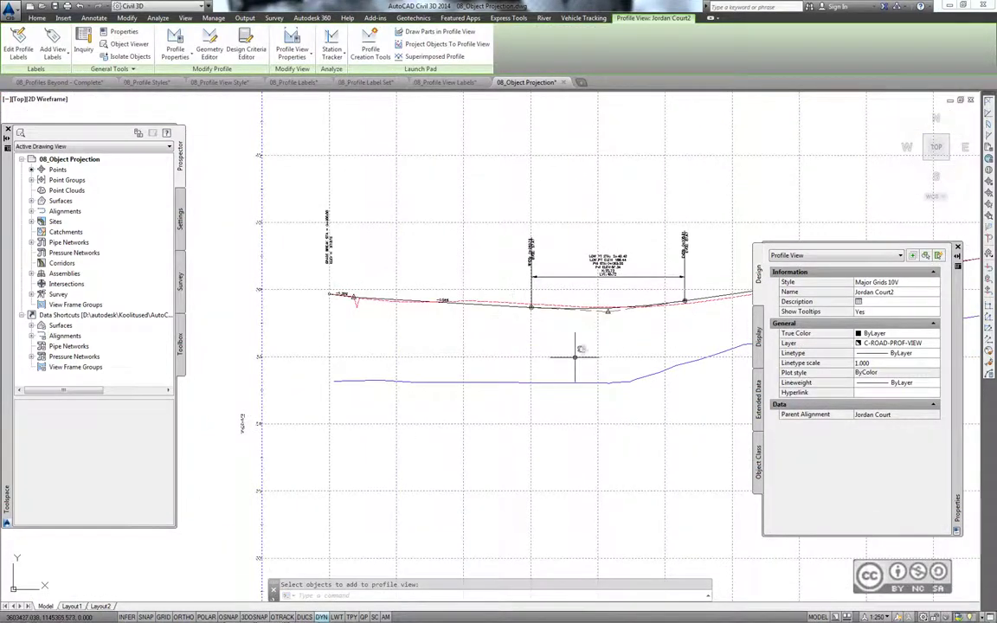
{"action": "scroll", "coordinate": [493, 320], "scroll_direction": "down", "scroll_amount": 3}
{"action": "middle_click_drag", "start_coordinate": [500, 325], "coordinate": [324, 286]}
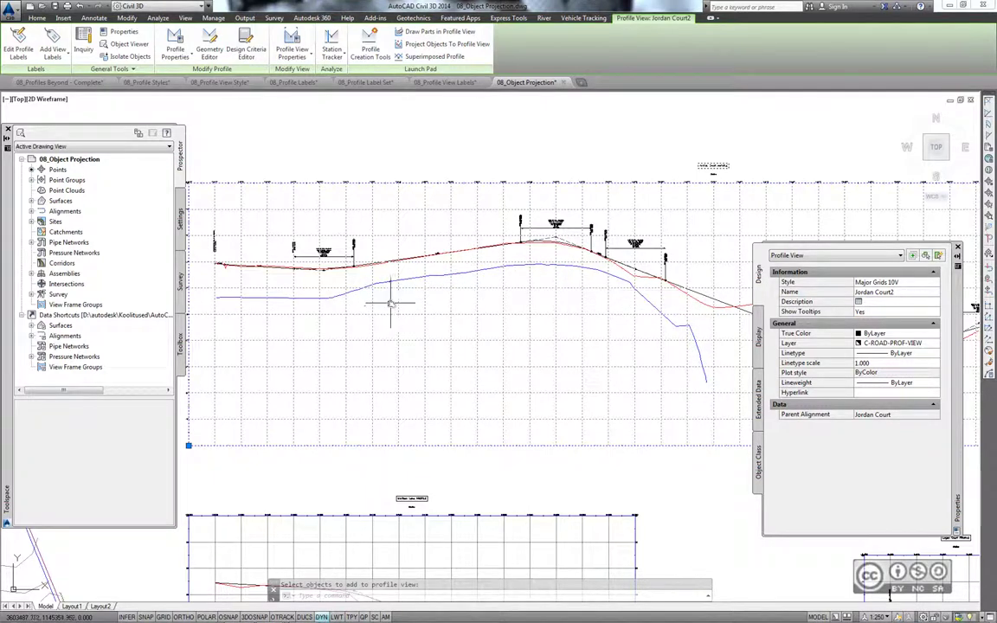
{"action": "mouse_move", "coordinate": [390, 303]}
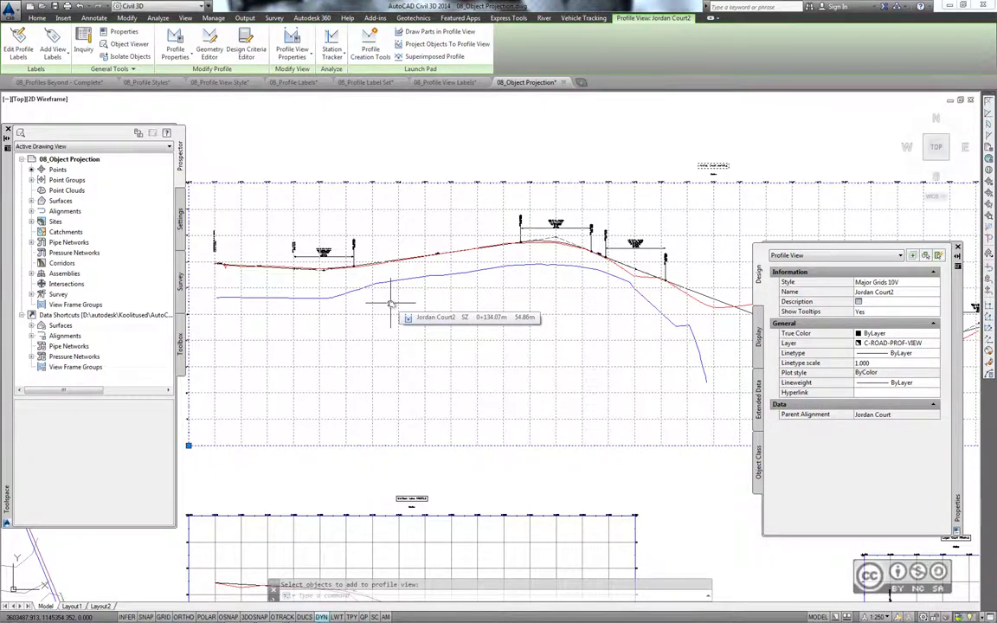
{"action": "scroll", "coordinate": [467, 337], "scroll_direction": "up", "scroll_amount": 2}
{"action": "scroll", "coordinate": [532, 370], "scroll_direction": "up", "scroll_amount": 2}
{"action": "scroll", "coordinate": [534, 390], "scroll_direction": "up", "scroll_amount": 2}
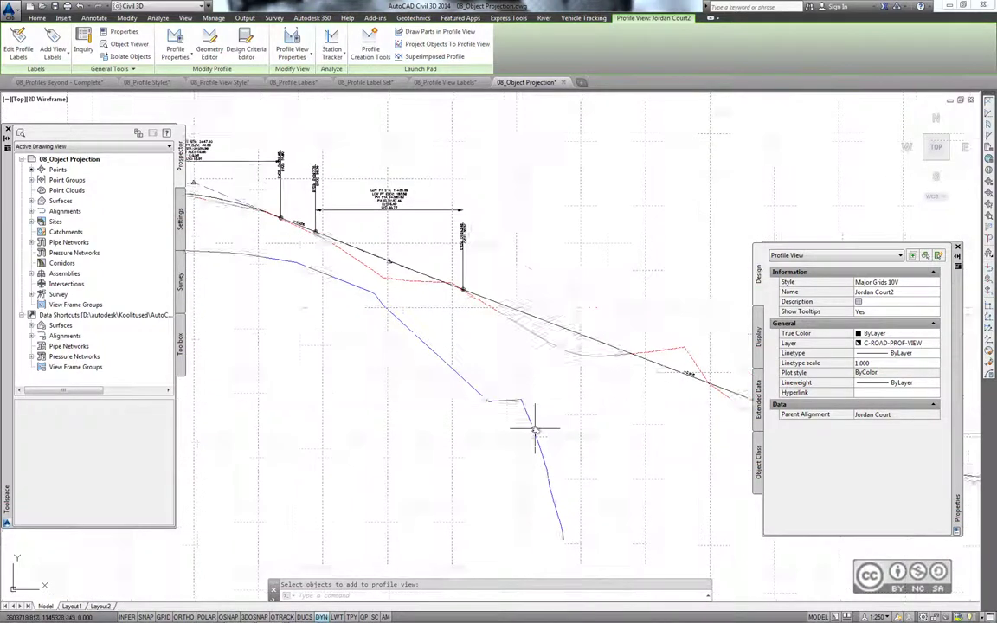
{"action": "scroll", "coordinate": [534, 426], "scroll_direction": "up", "scroll_amount": 1}
{"action": "scroll", "coordinate": [541, 389], "scroll_direction": "up", "scroll_amount": 2}
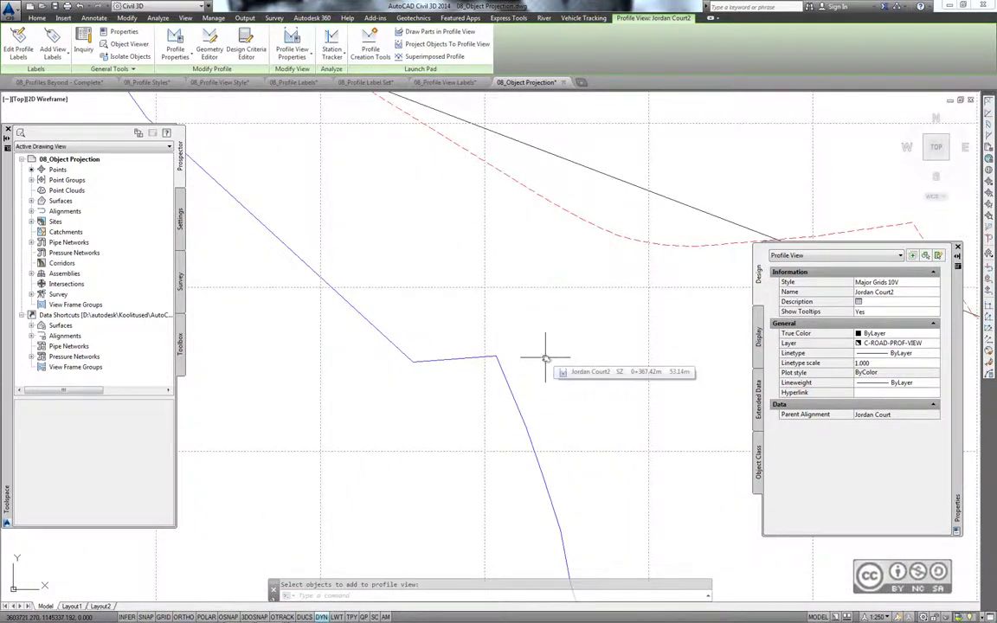
{"action": "scroll", "coordinate": [536, 355], "scroll_direction": "down", "scroll_amount": 3}
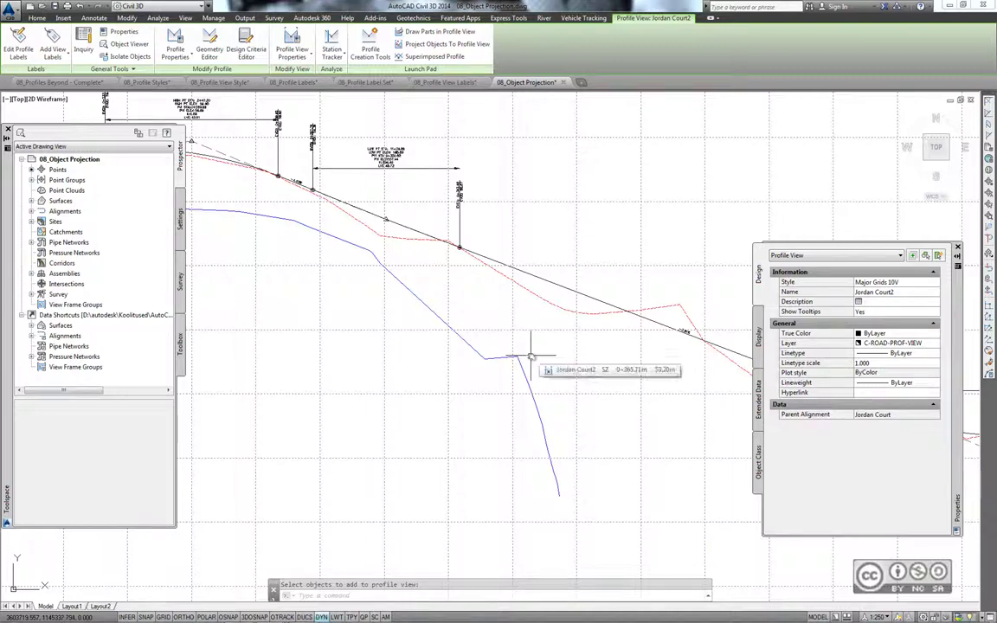
{"action": "middle_click_drag", "start_coordinate": [531, 359], "coordinate": [599, 362]}
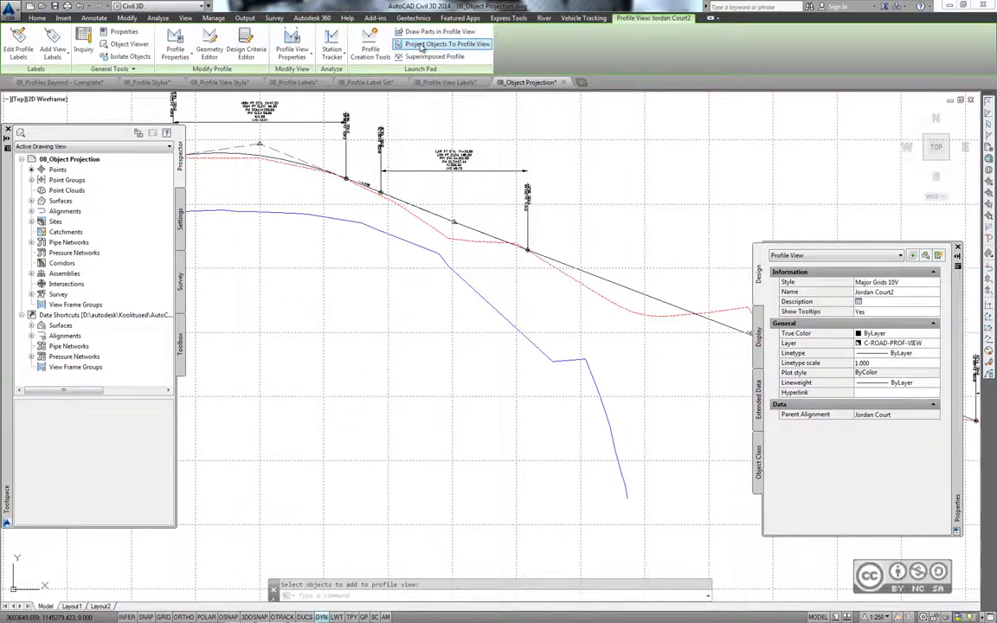
- Project the three Jordan Court bore points into the Jordan Court2 profile view using their own elevations
{"action": "scroll", "coordinate": [583, 367], "scroll_direction": "down", "scroll_amount": 5}
{"action": "middle_click_drag", "start_coordinate": [356, 407], "coordinate": [473, 352]}
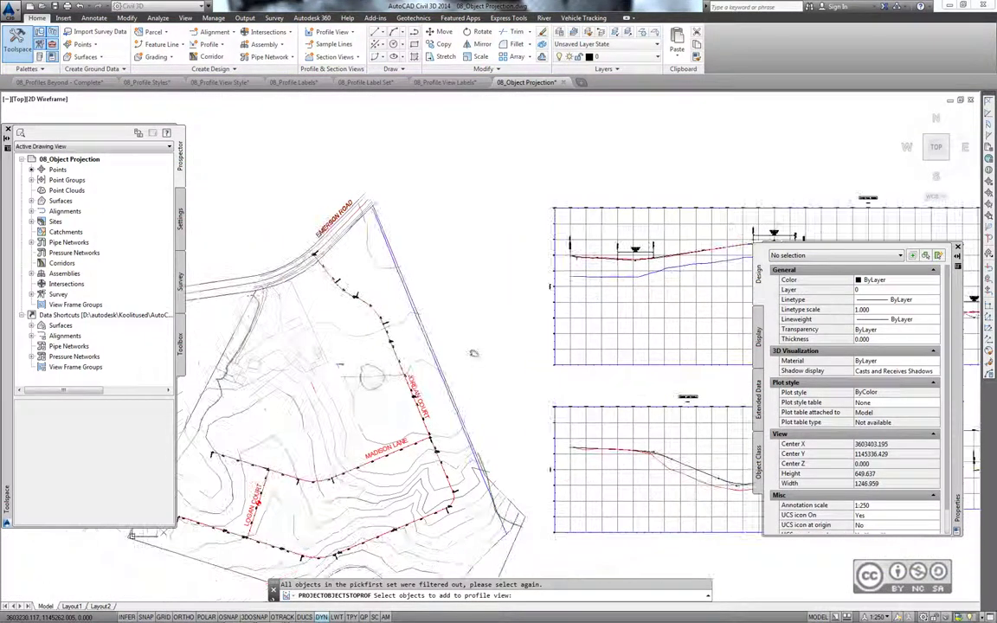
{"action": "scroll", "coordinate": [430, 408], "scroll_direction": "up", "scroll_amount": 10}
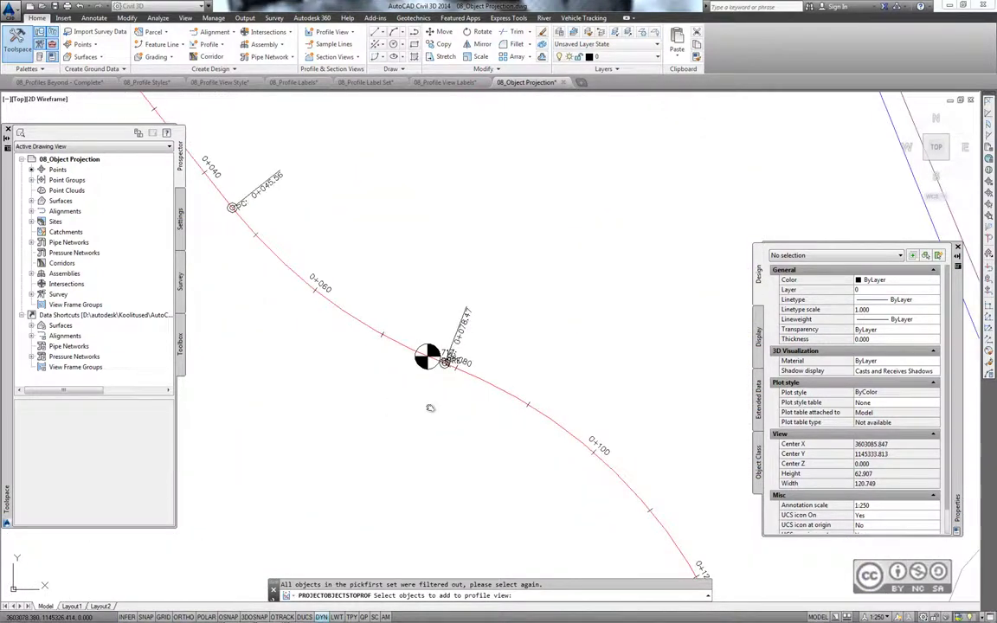
{"action": "scroll", "coordinate": [430, 408], "scroll_direction": "down", "scroll_amount": 2}
{"action": "middle_click_drag", "start_coordinate": [430, 408], "coordinate": [389, 229]}
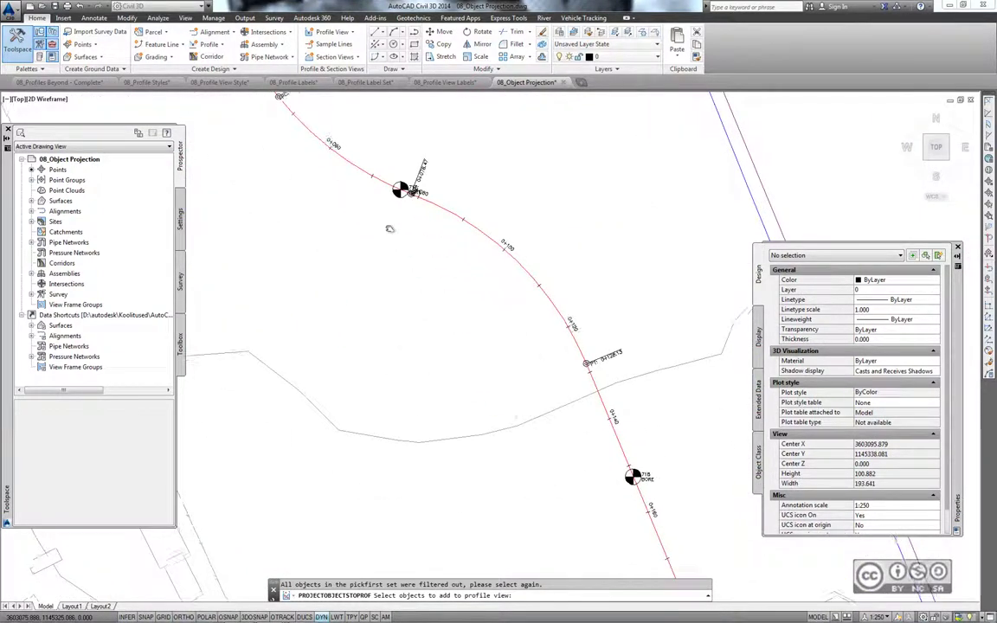
{"action": "scroll", "coordinate": [401, 190], "scroll_direction": "up", "scroll_amount": 3}
{"action": "left_click", "coordinate": [407, 289]}
{"action": "scroll", "coordinate": [478, 381], "scroll_direction": "down", "scroll_amount": 1}
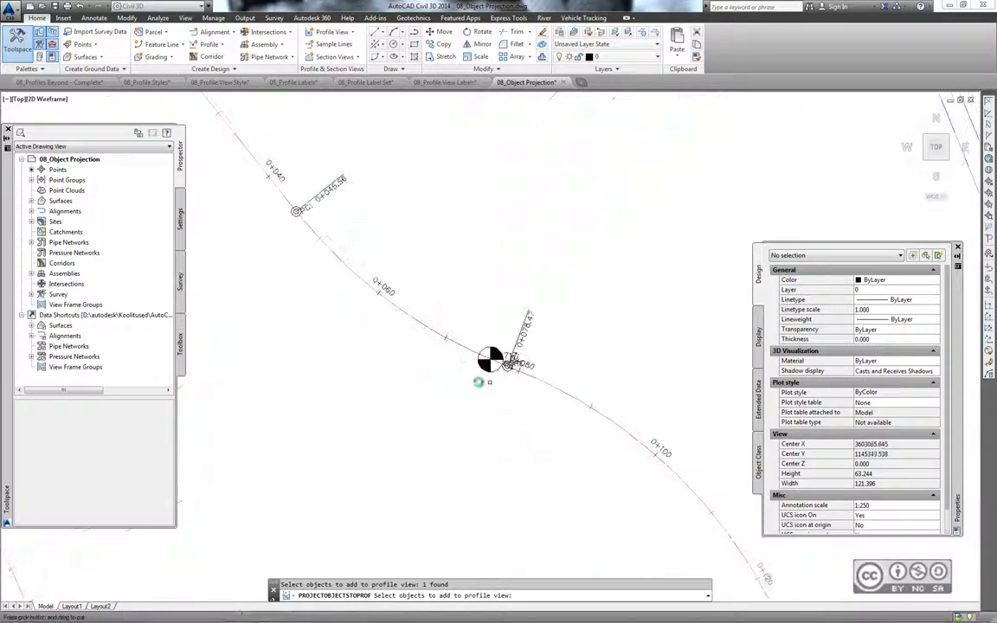
{"action": "scroll", "coordinate": [478, 382], "scroll_direction": "down", "scroll_amount": 2}
{"action": "scroll", "coordinate": [422, 406], "scroll_direction": "up", "scroll_amount": 2}
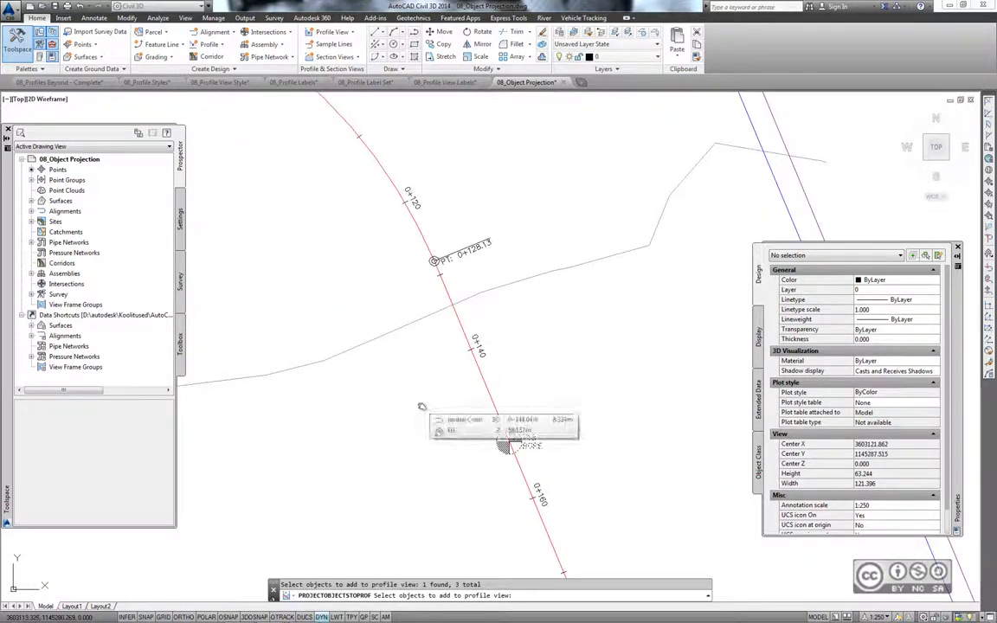
{"action": "key", "text": "Return"}
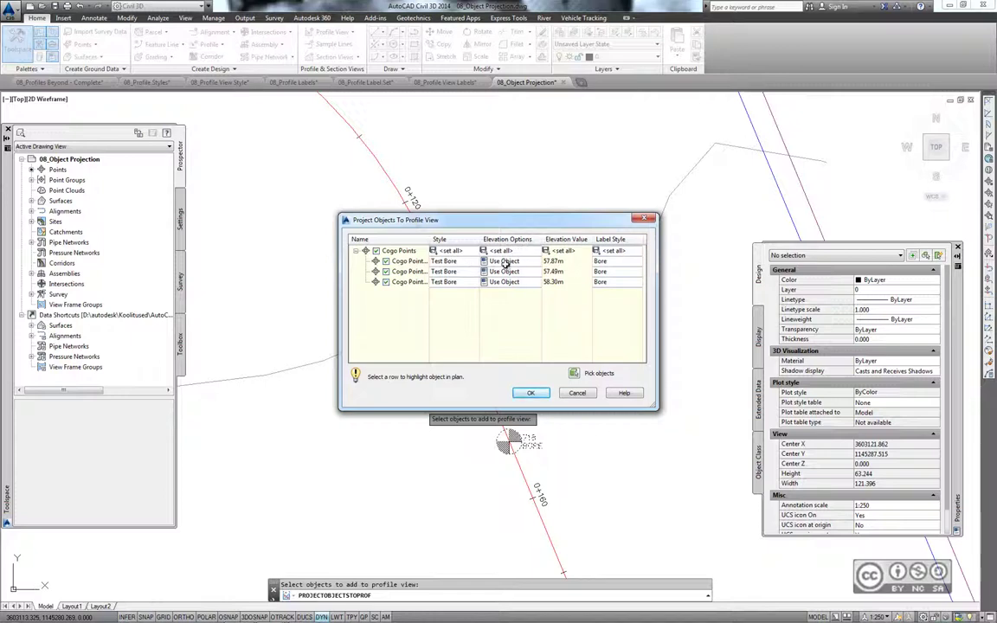
{"action": "left_click", "coordinate": [530, 265]}
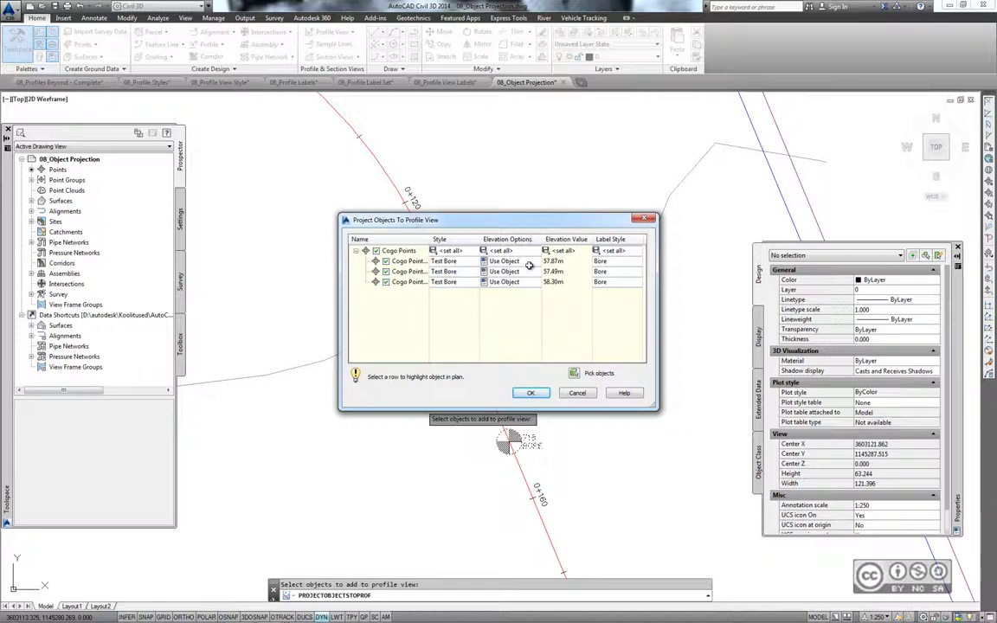
{"action": "left_click", "coordinate": [530, 393]}
{"action": "scroll", "coordinate": [463, 256], "scroll_direction": "down", "scroll_amount": 5}
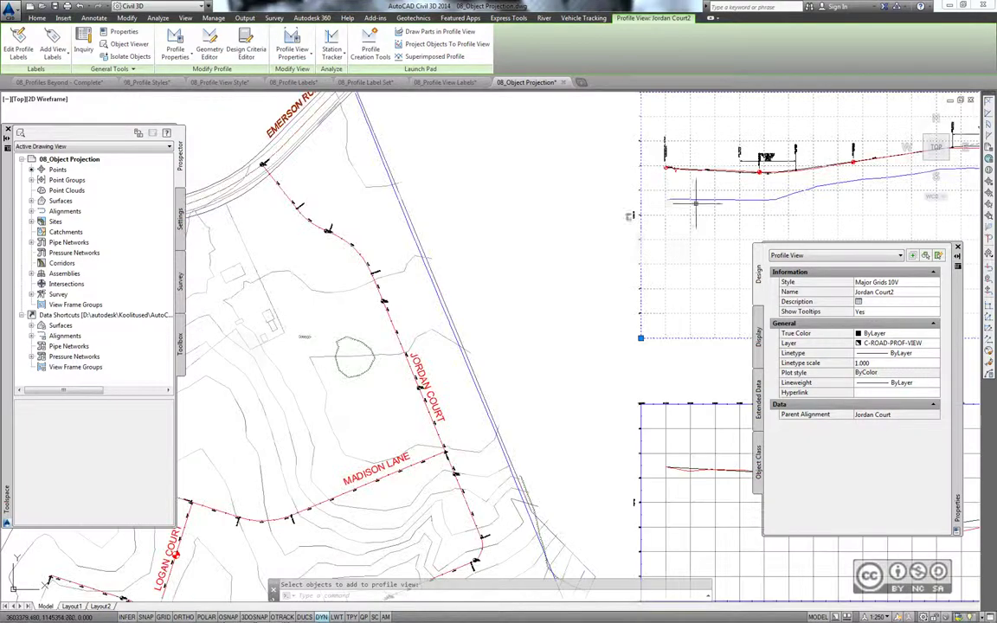
{"action": "scroll", "coordinate": [357, 278], "scroll_direction": "up", "scroll_amount": 3}
{"action": "middle_click_drag", "start_coordinate": [357, 279], "coordinate": [373, 285]}
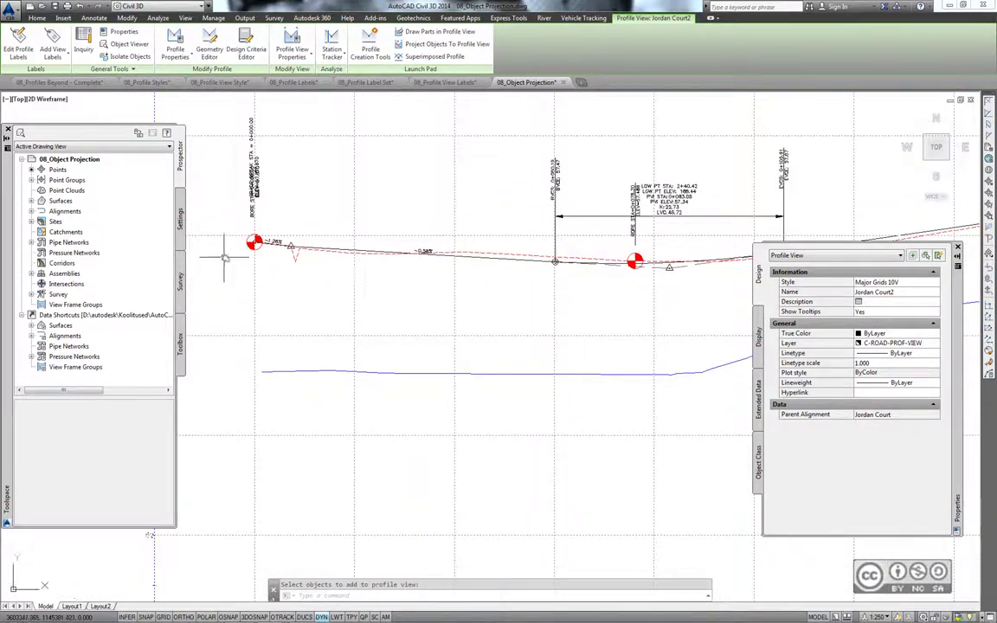
{"action": "mouse_move", "coordinate": [227, 257]}
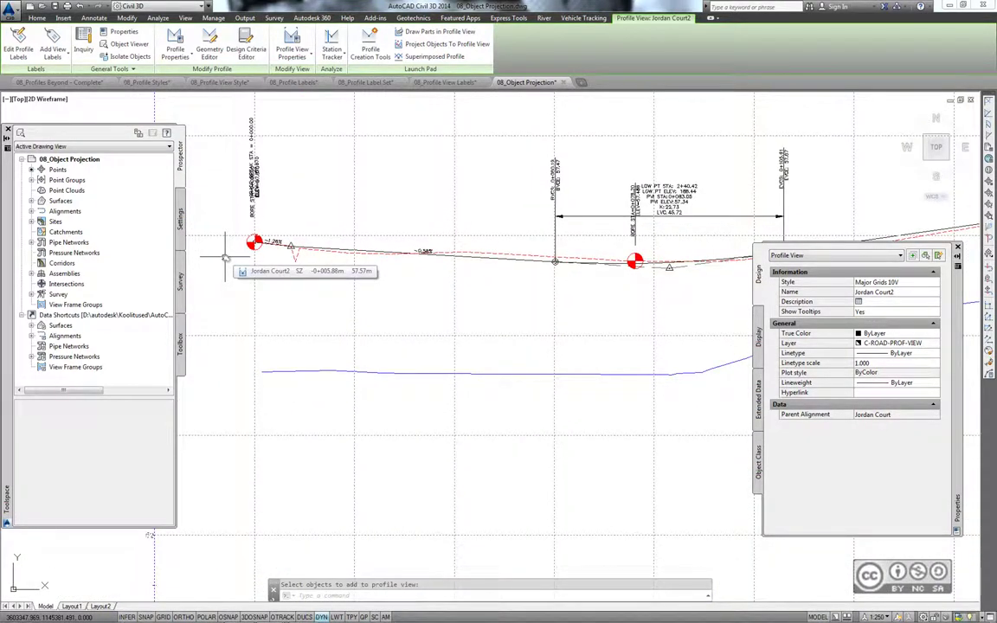
{"action": "middle_click_drag", "start_coordinate": [646, 249], "coordinate": [504, 273]}
{"action": "scroll", "coordinate": [504, 273], "scroll_direction": "up", "scroll_amount": 2}
{"action": "scroll", "coordinate": [504, 273], "scroll_direction": "up", "scroll_amount": 2}
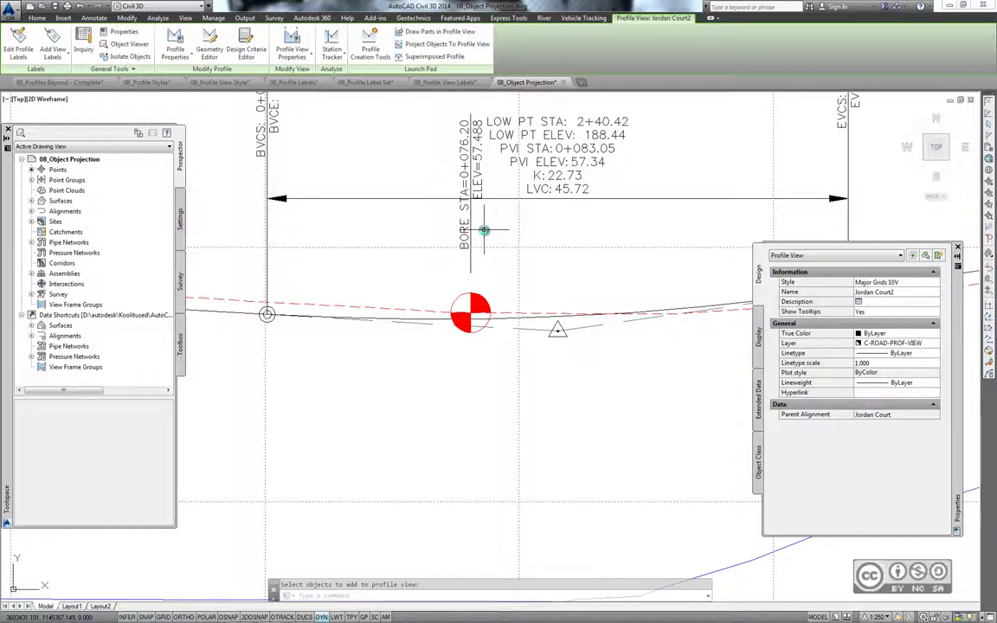
{"action": "key", "text": "Escape"}
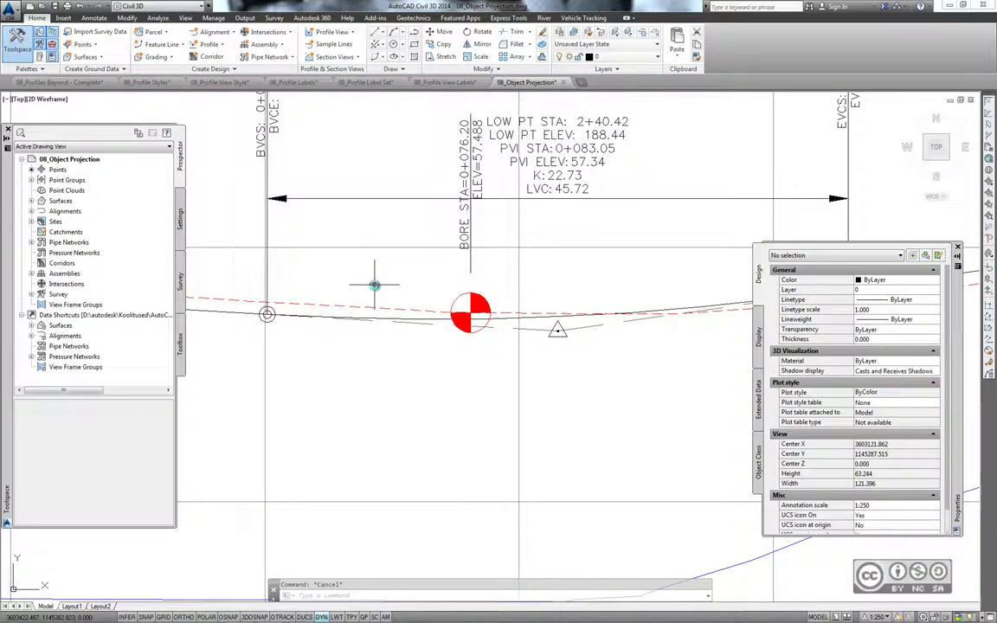
{"action": "scroll", "coordinate": [374, 284], "scroll_direction": "down", "scroll_amount": 5}
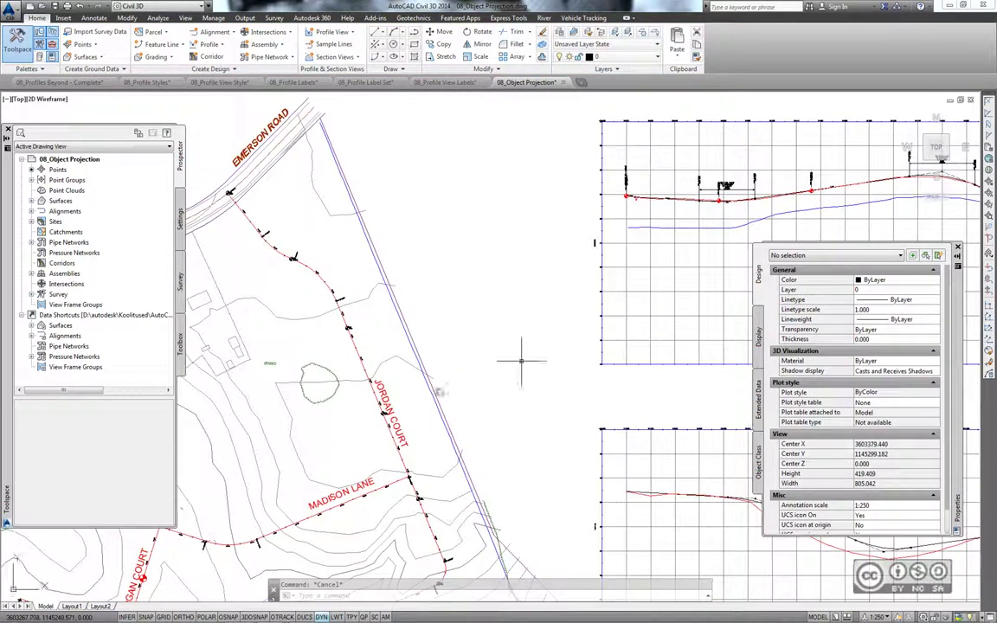
{"action": "middle_click_drag", "start_coordinate": [523, 351], "coordinate": [573, 276]}
{"action": "scroll", "coordinate": [574, 276], "scroll_direction": "up", "scroll_amount": 1}
{"action": "middle_click_drag", "start_coordinate": [520, 312], "coordinate": [445, 356]}
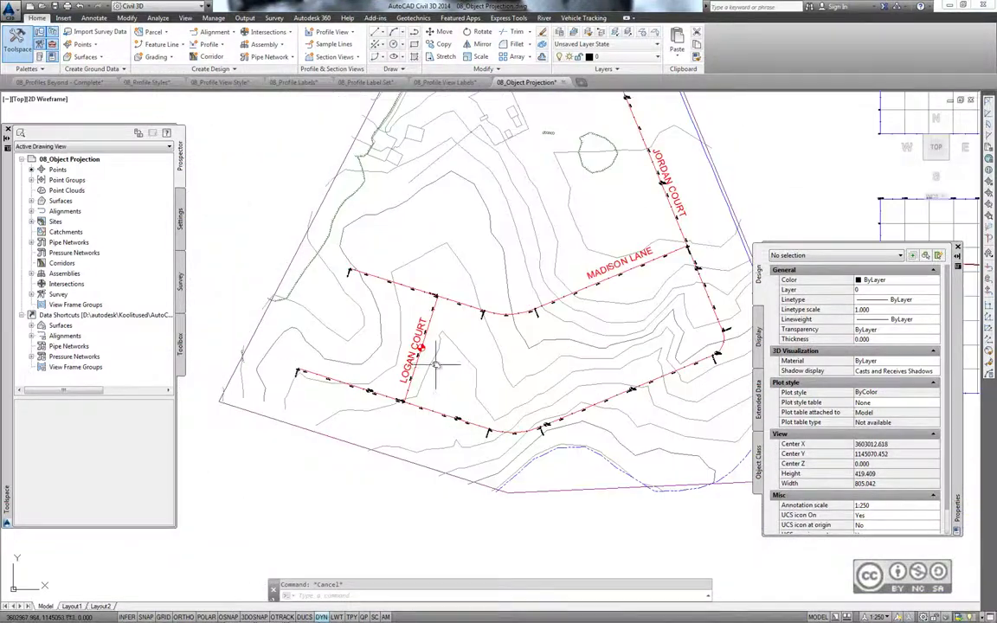
{"action": "scroll", "coordinate": [433, 361], "scroll_direction": "up", "scroll_amount": 1}
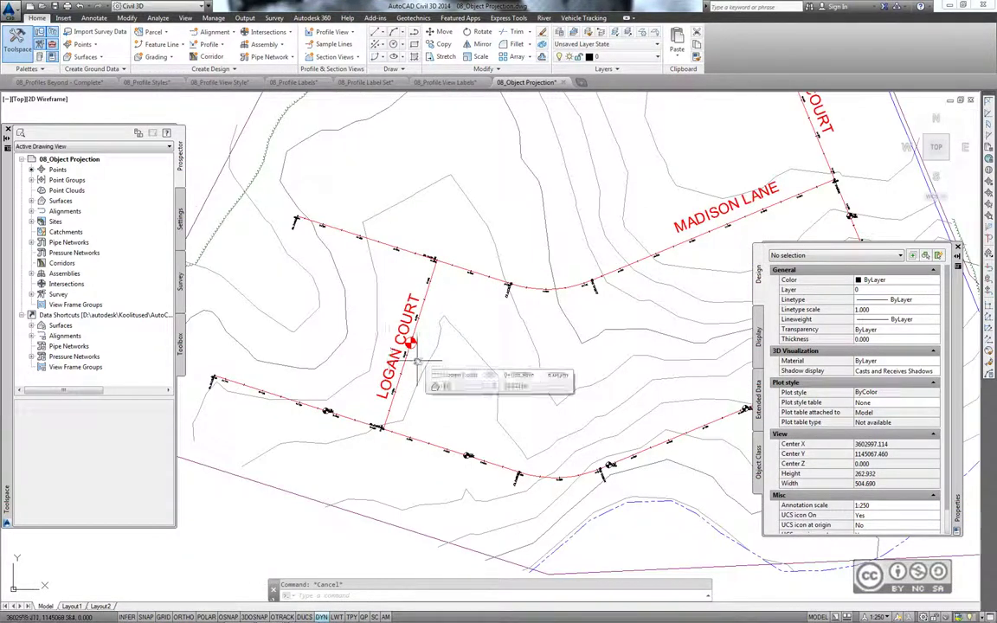
{"action": "scroll", "coordinate": [420, 361], "scroll_direction": "up", "scroll_amount": 2}
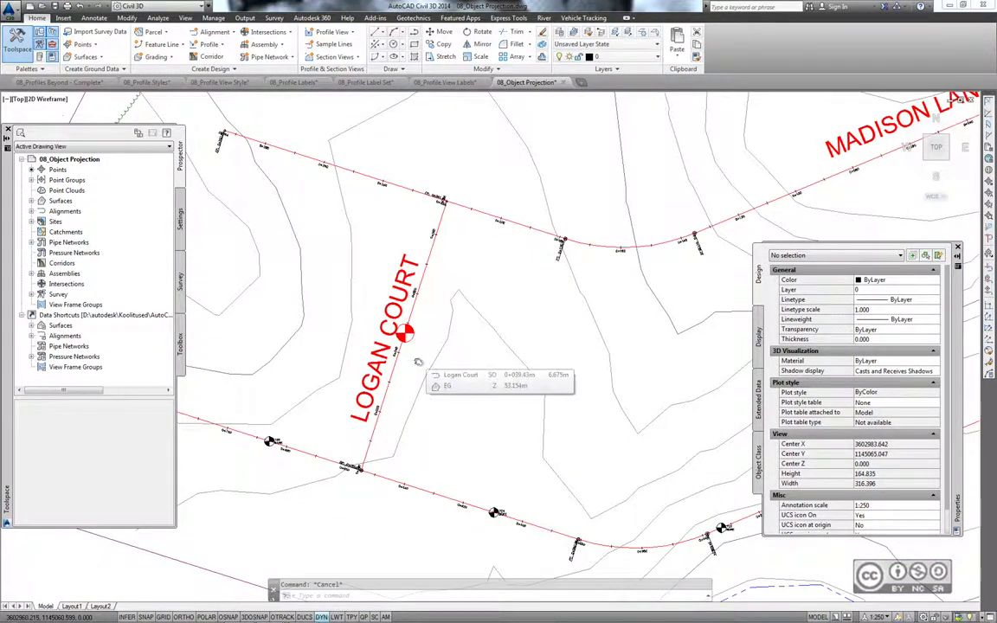
{"action": "scroll", "coordinate": [418, 353], "scroll_direction": "up", "scroll_amount": 1}
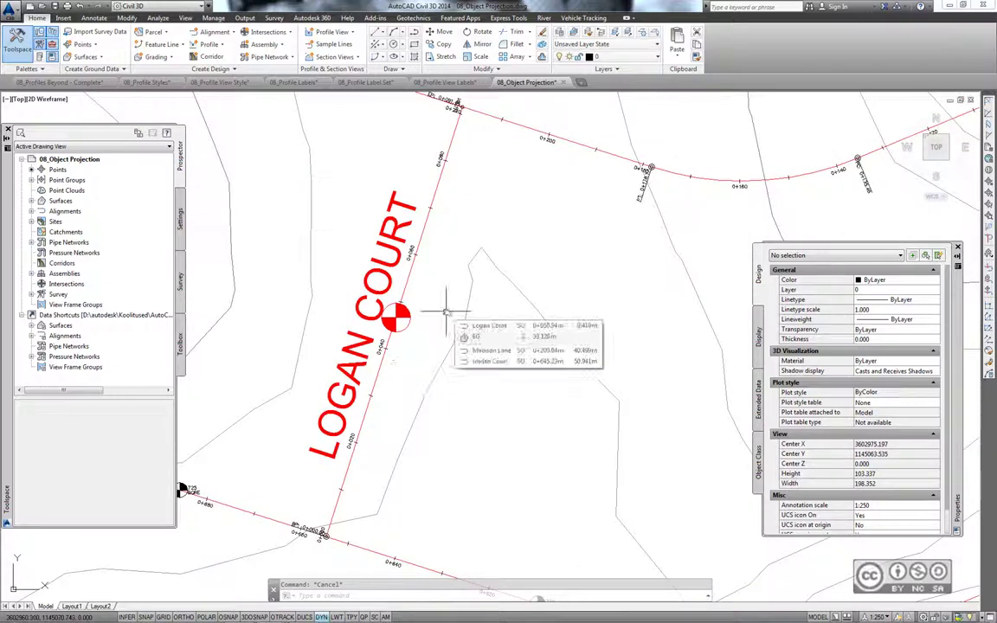
{"action": "left_click", "coordinate": [394, 318]}
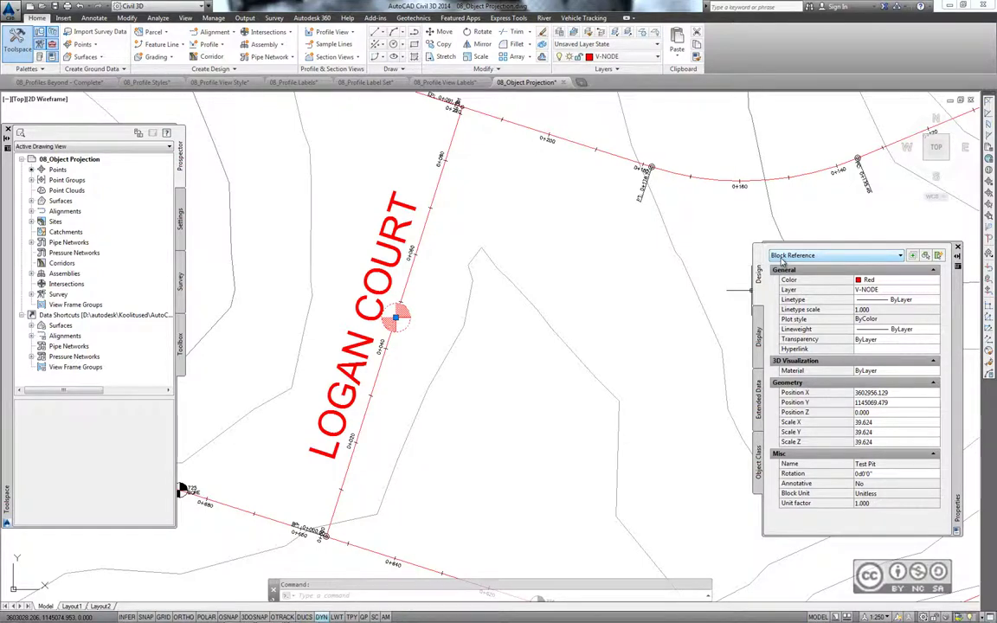
{"action": "key", "text": "Escape"}
{"action": "scroll", "coordinate": [566, 327], "scroll_direction": "down", "scroll_amount": 5}
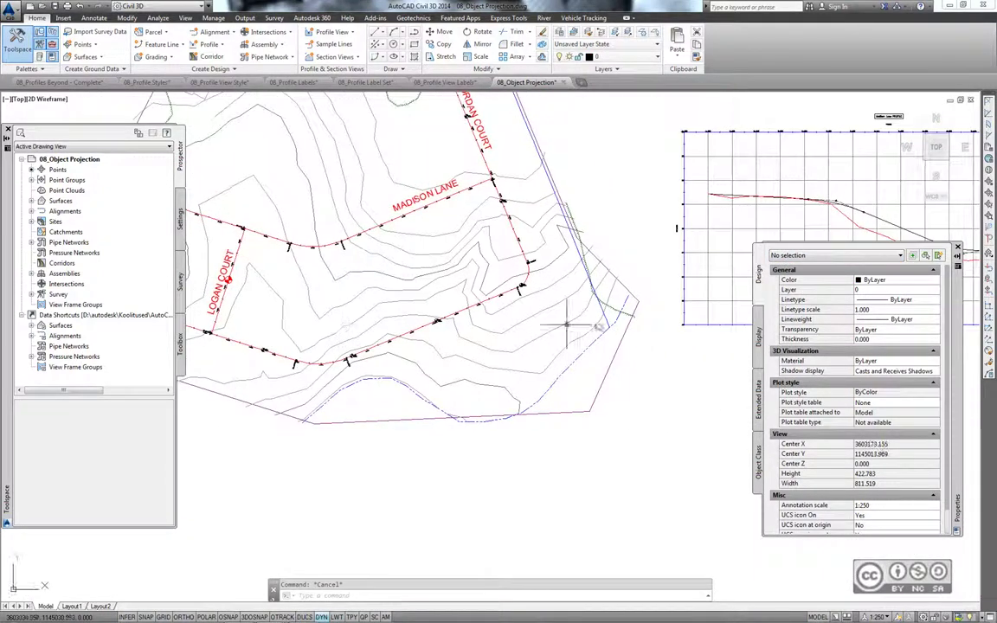
{"action": "middle_click_drag", "start_coordinate": [567, 327], "coordinate": [456, 334]}
{"action": "scroll", "coordinate": [574, 345], "scroll_direction": "up", "scroll_amount": 2}
{"action": "middle_click_drag", "start_coordinate": [574, 344], "coordinate": [331, 378]}
{"action": "scroll", "coordinate": [477, 240], "scroll_direction": "up", "scroll_amount": 2}
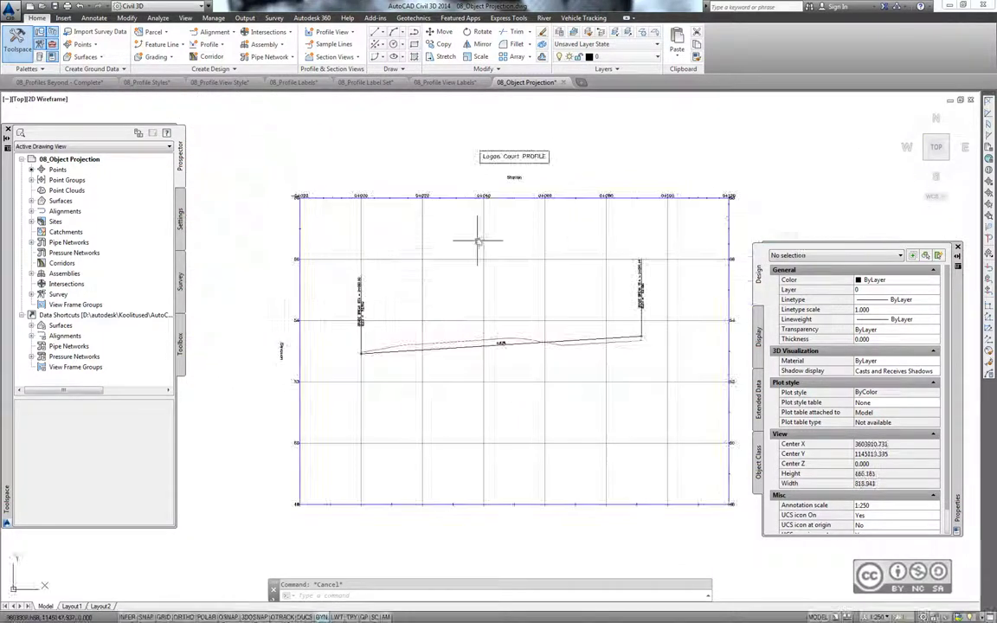
- Select the Logan Court4 profile view and pick the Test Pit block to project
{"action": "left_click", "coordinate": [478, 241]}
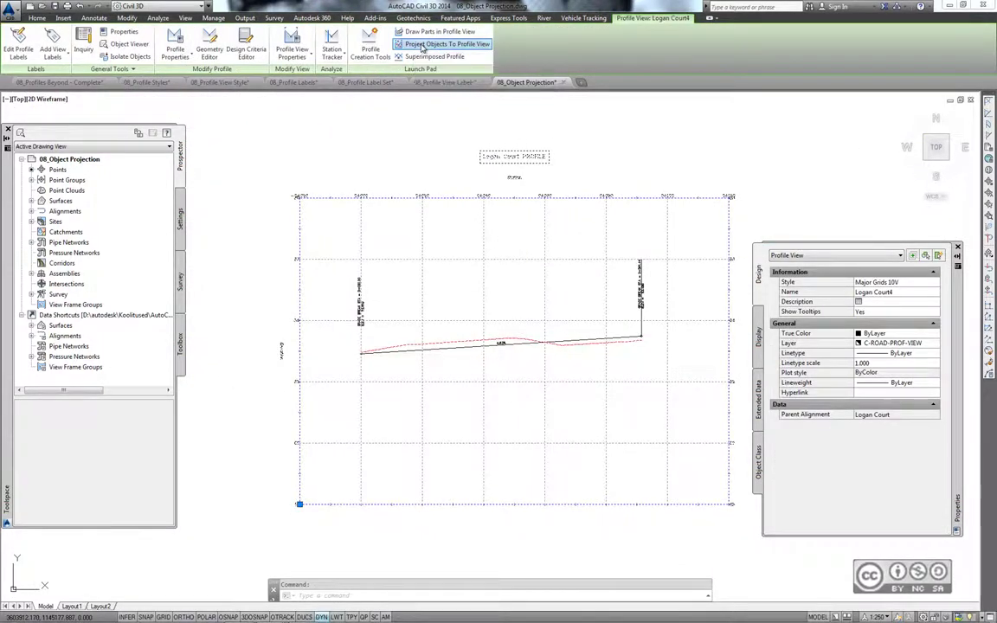
{"action": "left_click", "coordinate": [421, 45]}
{"action": "scroll", "coordinate": [363, 307], "scroll_direction": "down", "scroll_amount": 2}
{"action": "middle_click_drag", "start_coordinate": [272, 322], "coordinate": [392, 332]}
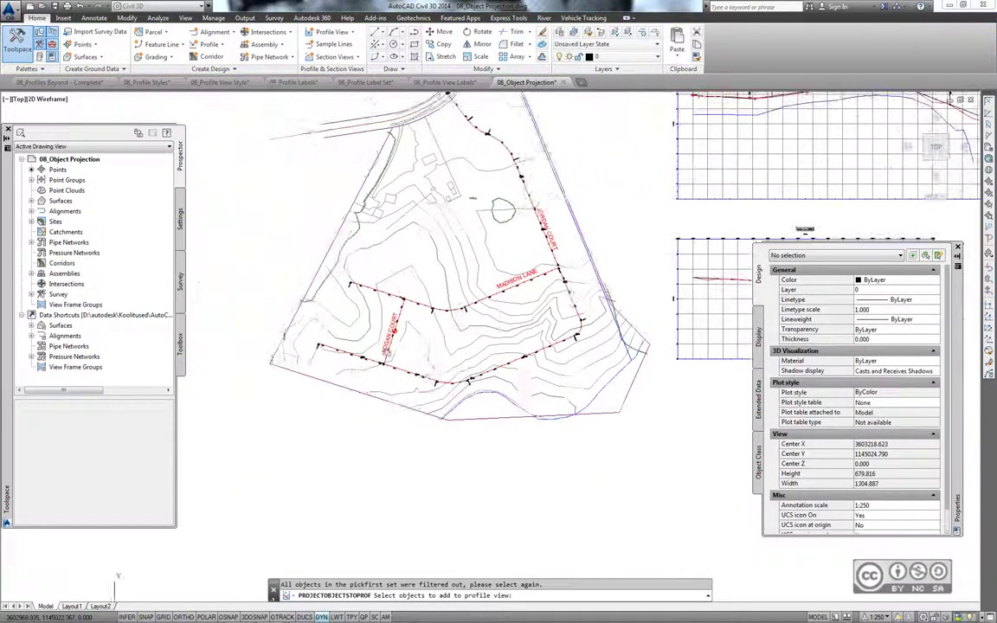
{"action": "scroll", "coordinate": [391, 332], "scroll_direction": "up", "scroll_amount": 4}
{"action": "scroll", "coordinate": [391, 338], "scroll_direction": "up", "scroll_amount": 1}
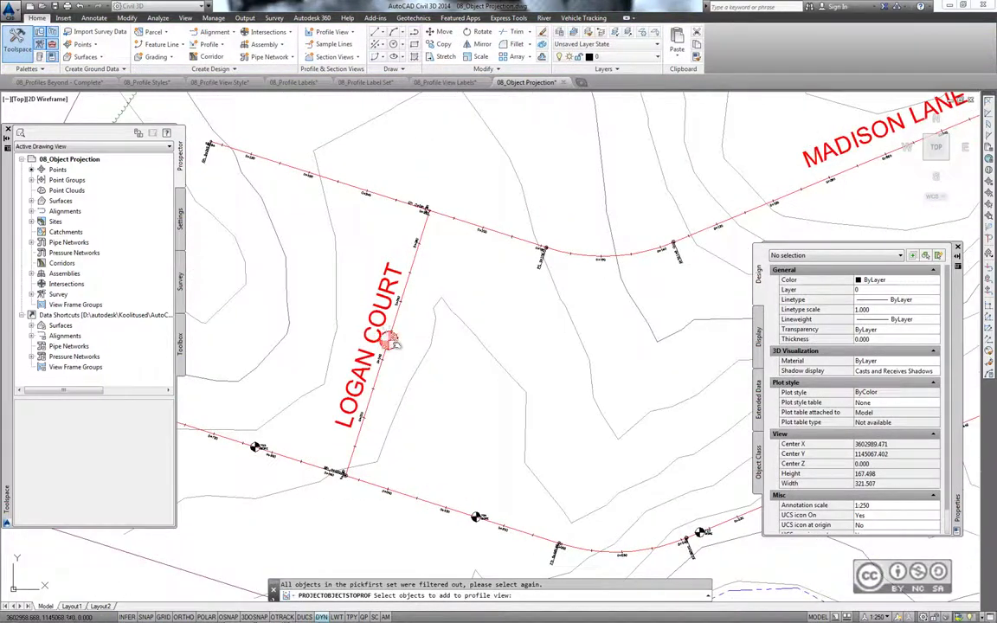
{"action": "left_click", "coordinate": [390, 339]}
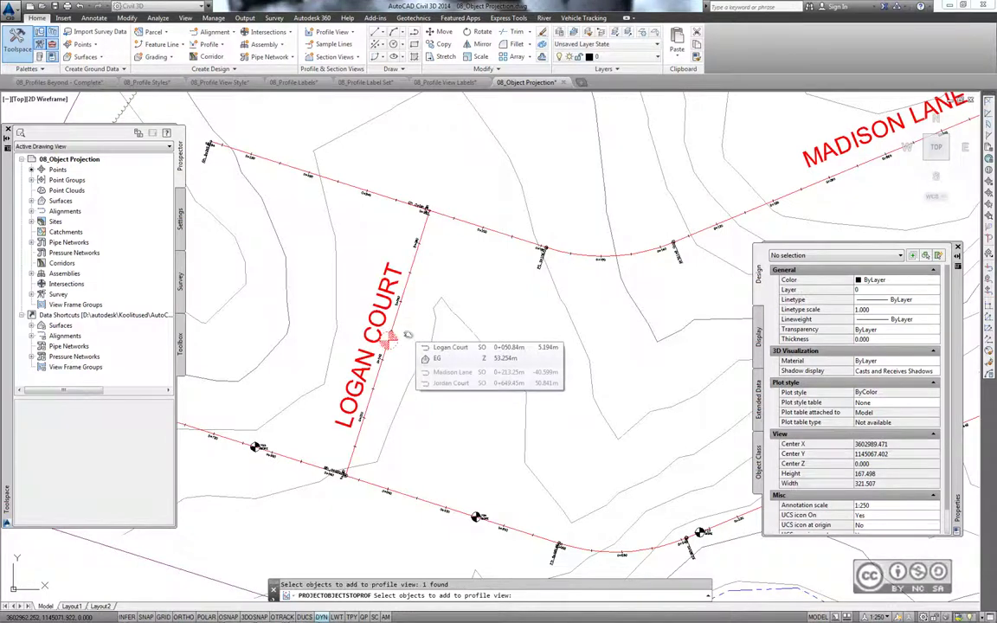
{"action": "key", "text": "Return"}
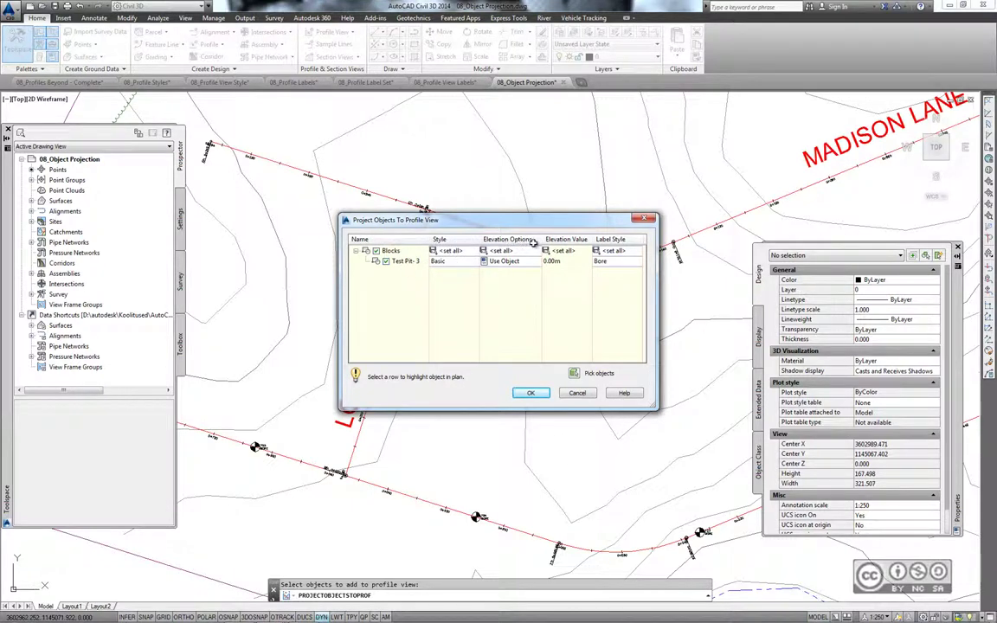
- Take the Test Pit's elevation from the EG surface and project it
{"action": "left_click", "coordinate": [511, 260]}
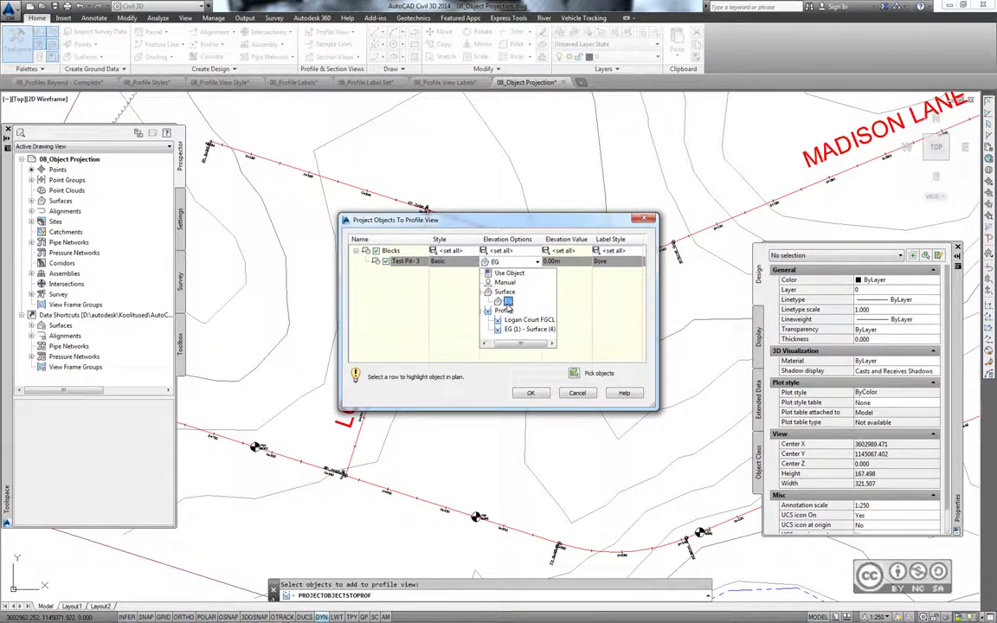
{"action": "left_click", "coordinate": [509, 301]}
{"action": "left_click", "coordinate": [530, 393]}
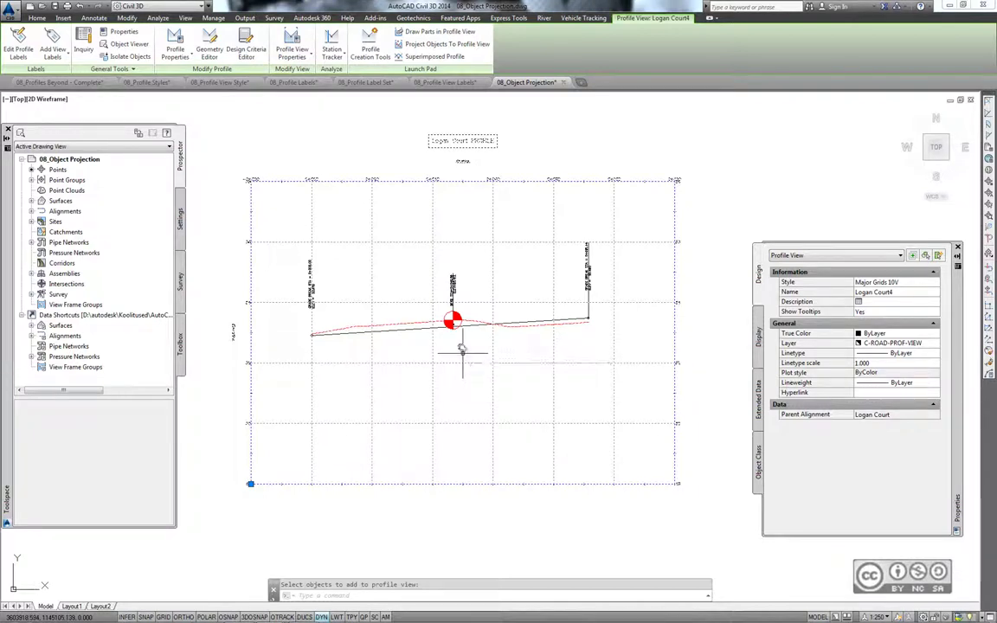
{"action": "mouse_move", "coordinate": [470, 346]}
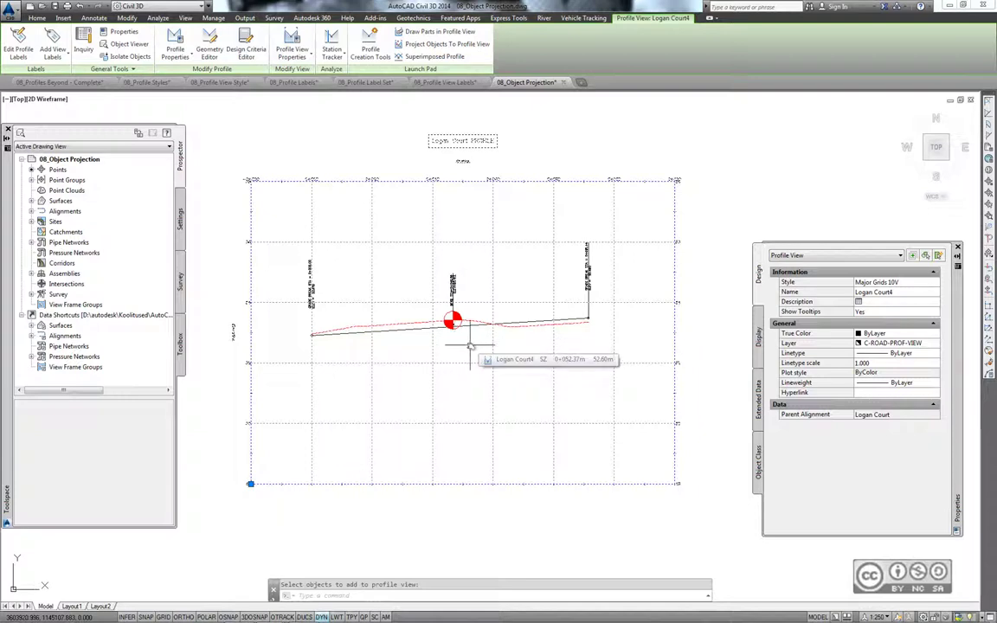
{"action": "scroll", "coordinate": [470, 347], "scroll_direction": "down", "scroll_amount": 5}
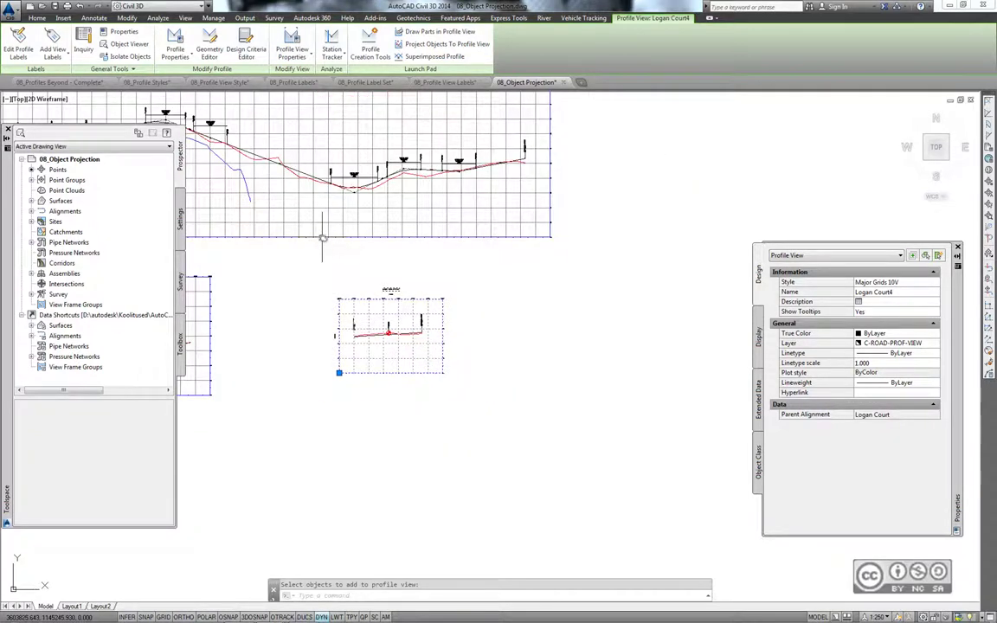
{"action": "middle_click_drag", "start_coordinate": [381, 346], "coordinate": [554, 332]}
{"action": "middle_click_drag", "start_coordinate": [461, 365], "coordinate": [525, 379]}
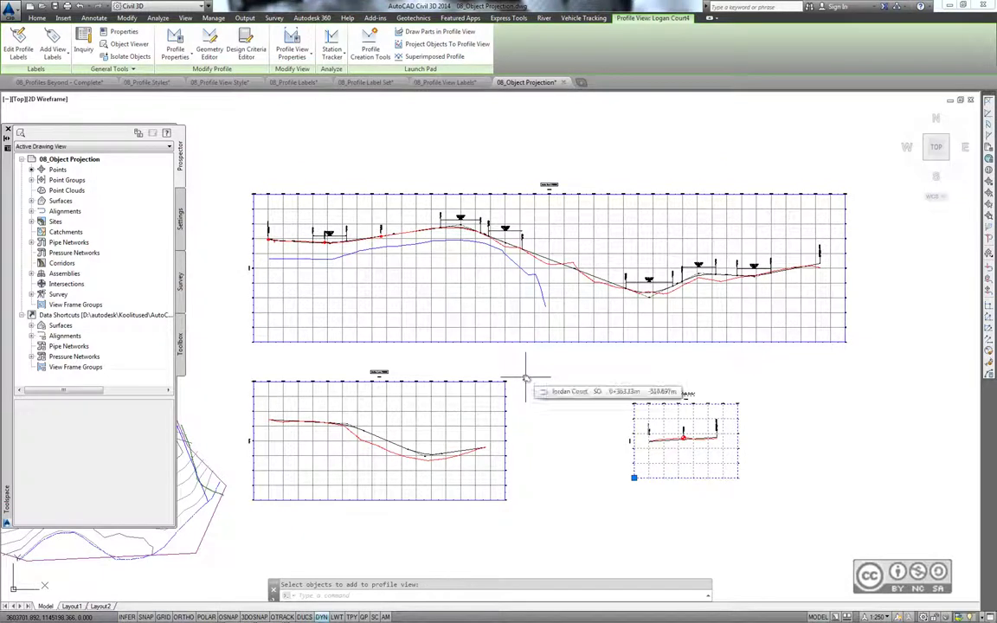